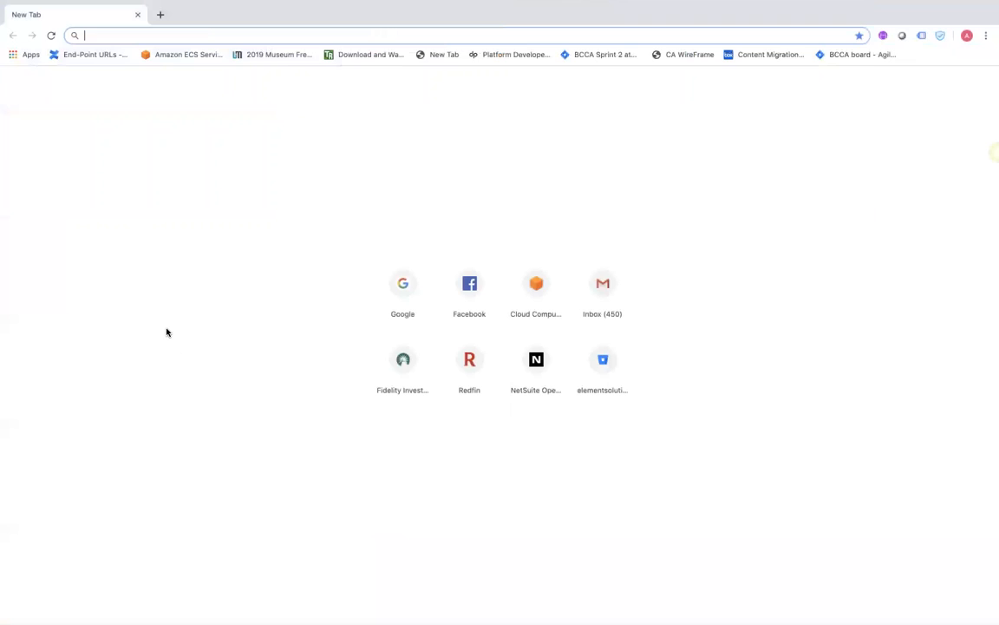
Go to login.salesforce.com and sign in with the saved username to reach Sales Home
{"action": "key", "text": "Return"}
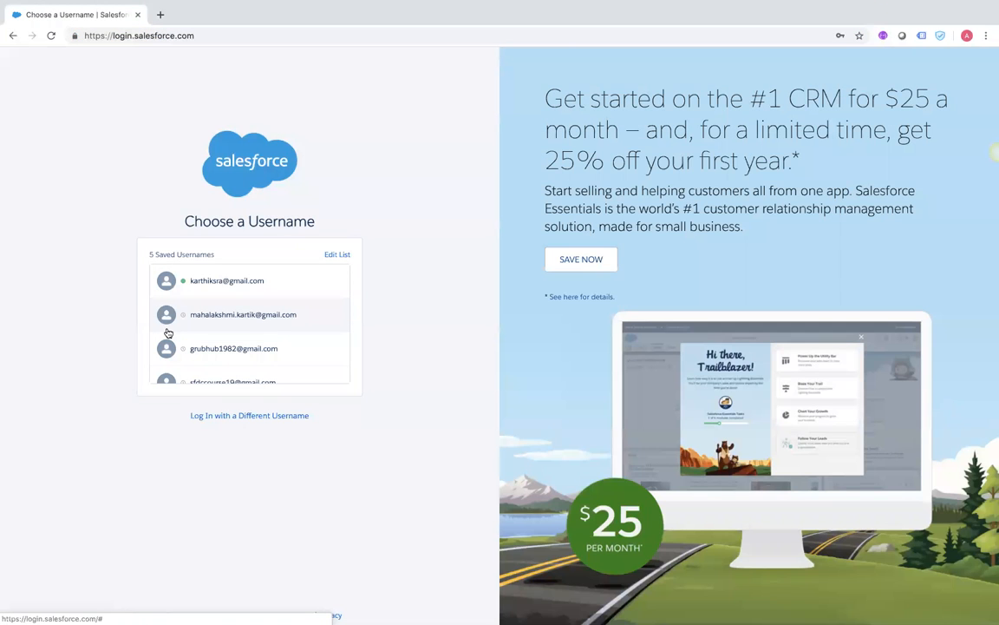
{"action": "left_click", "coordinate": [202, 288]}
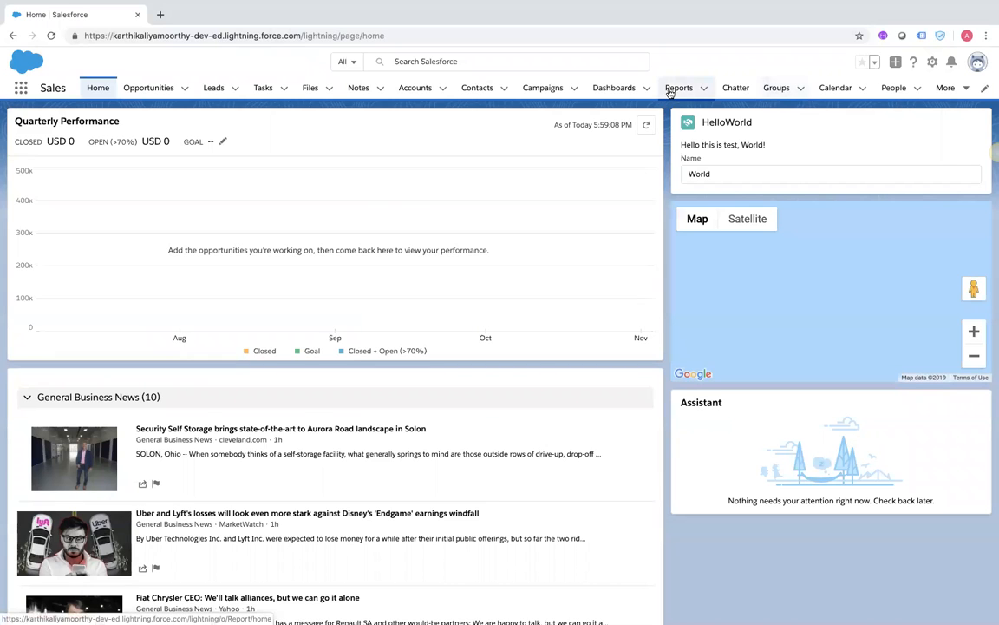
Open the New Accounts Report from recent Reports and scan its 24 account records
{"action": "left_click", "coordinate": [706, 90]}
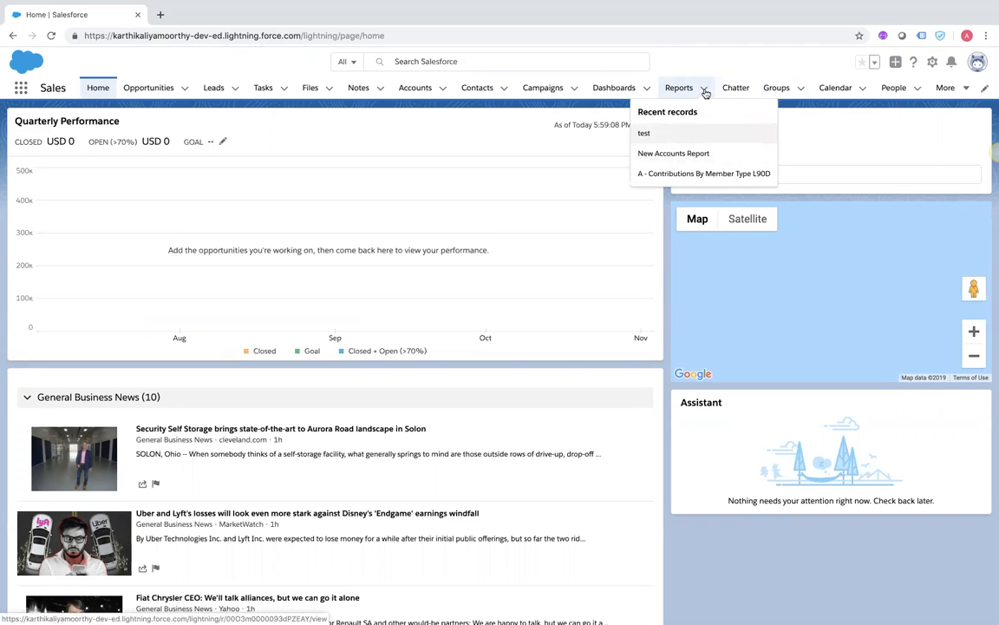
{"action": "left_click", "coordinate": [674, 153]}
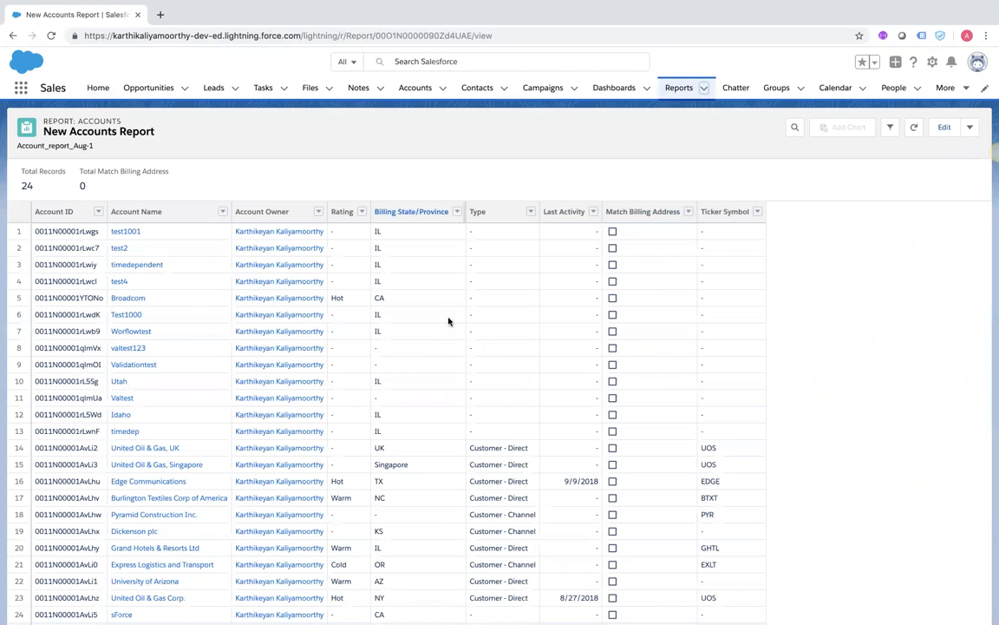
{"action": "scroll", "coordinate": [345, 439], "scroll_direction": "down", "scroll_amount": 1}
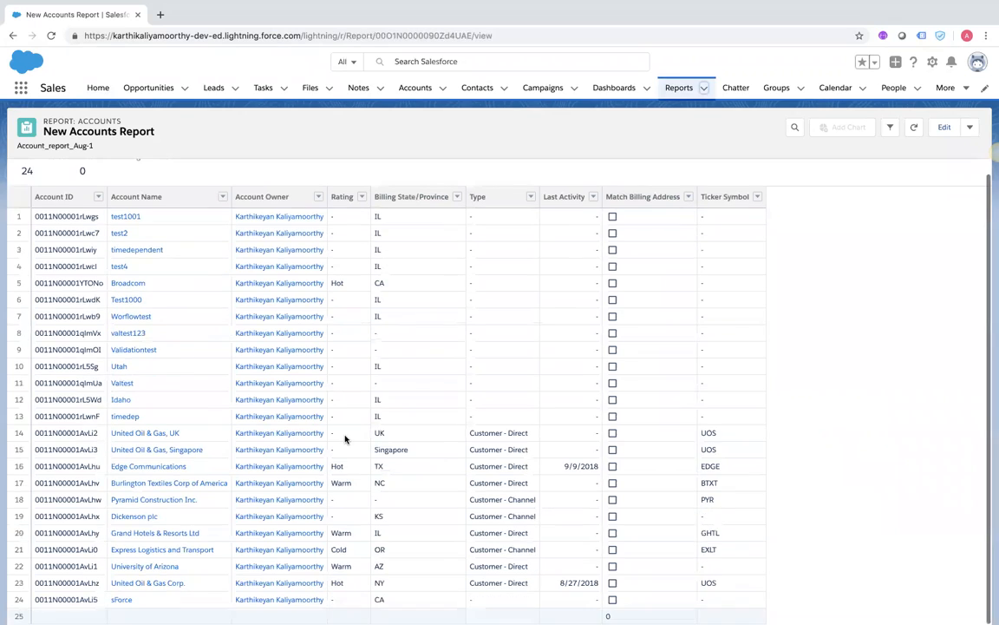
{"action": "scroll", "coordinate": [346, 439], "scroll_direction": "up", "scroll_amount": 1}
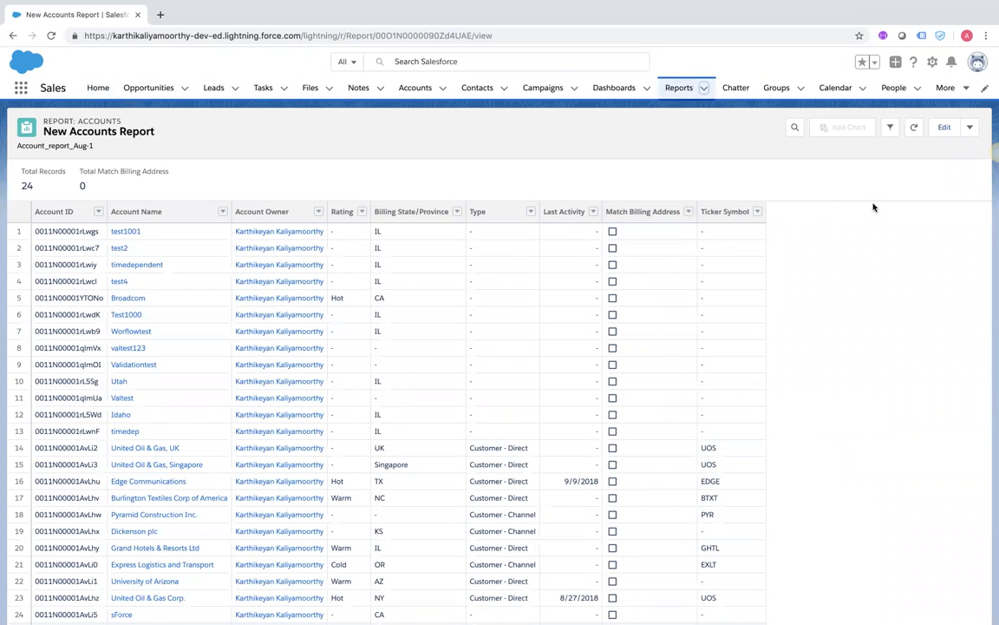
Edit the report, review its My accounts and All Time filters, then return to Outline
{"action": "left_click", "coordinate": [944, 128]}
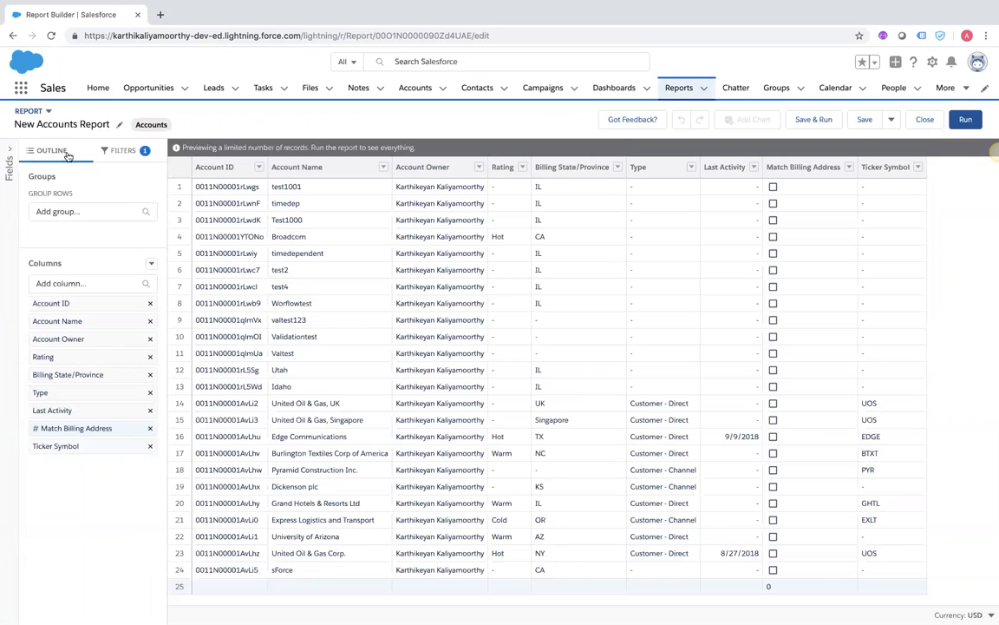
{"action": "left_click", "coordinate": [121, 152]}
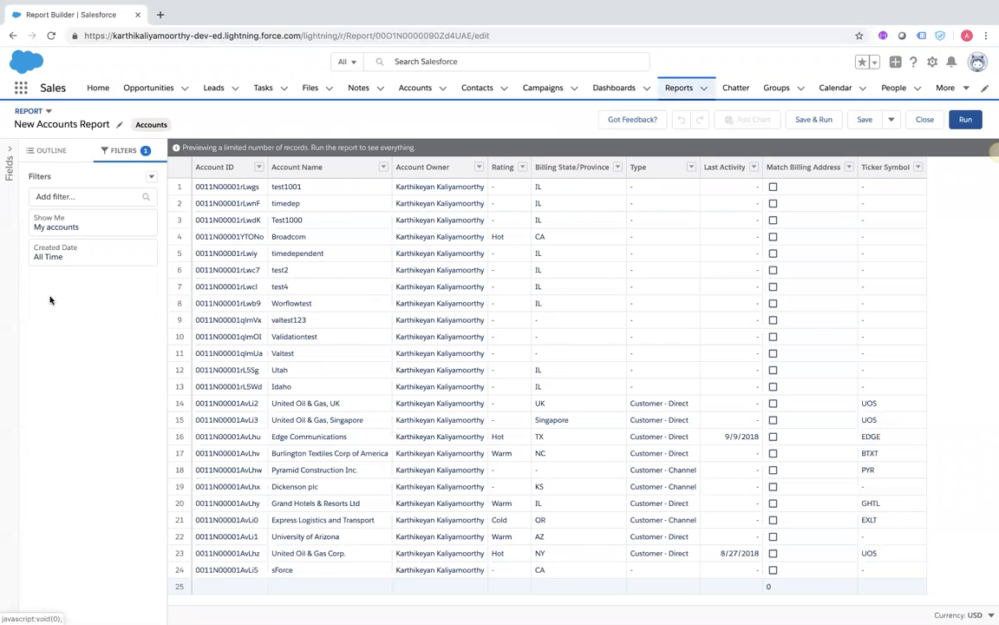
{"action": "left_click", "coordinate": [151, 176]}
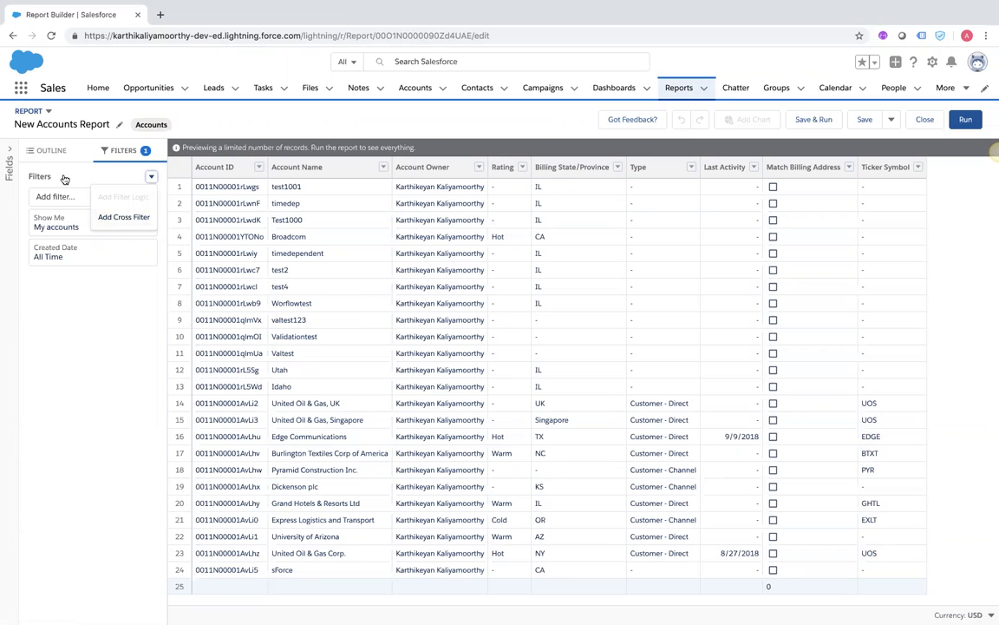
{"action": "left_click", "coordinate": [69, 373]}
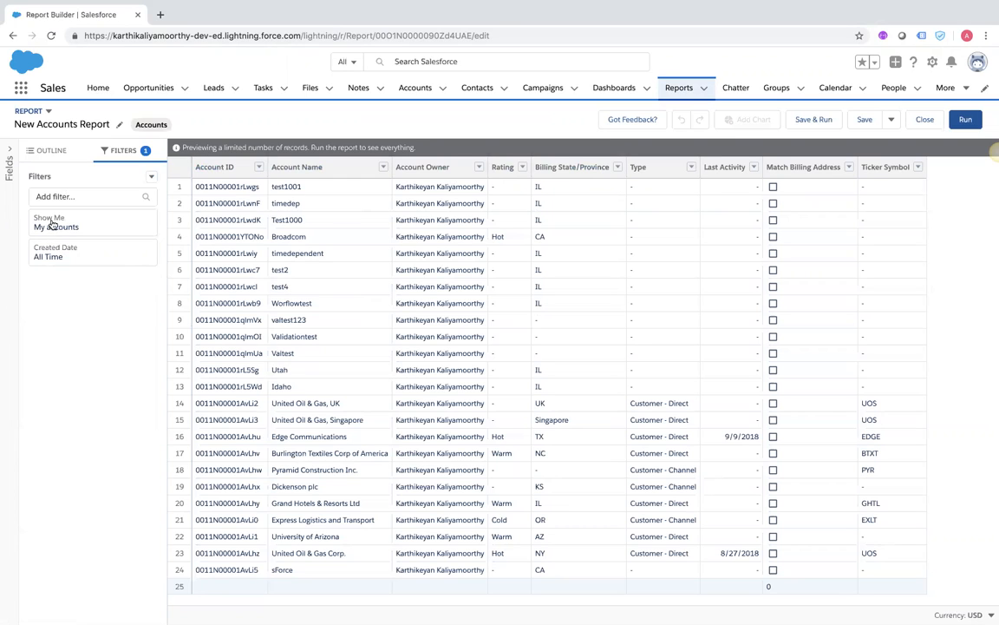
{"action": "left_click", "coordinate": [38, 149]}
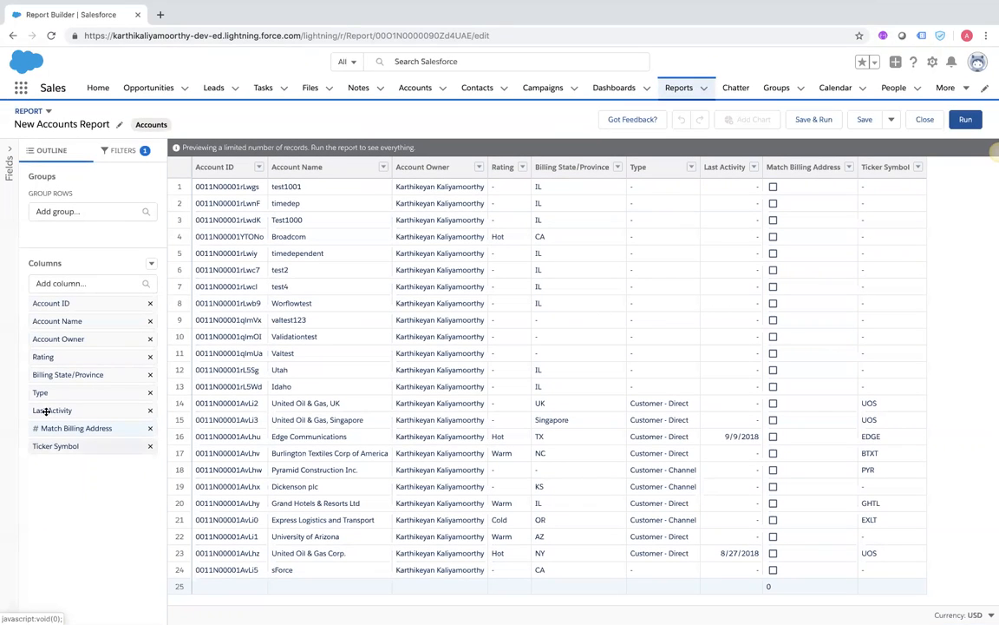
Browse the column fields, search 'ann', and drag Account Name to the end after Ticker Symbol
{"action": "left_click", "coordinate": [56, 283]}
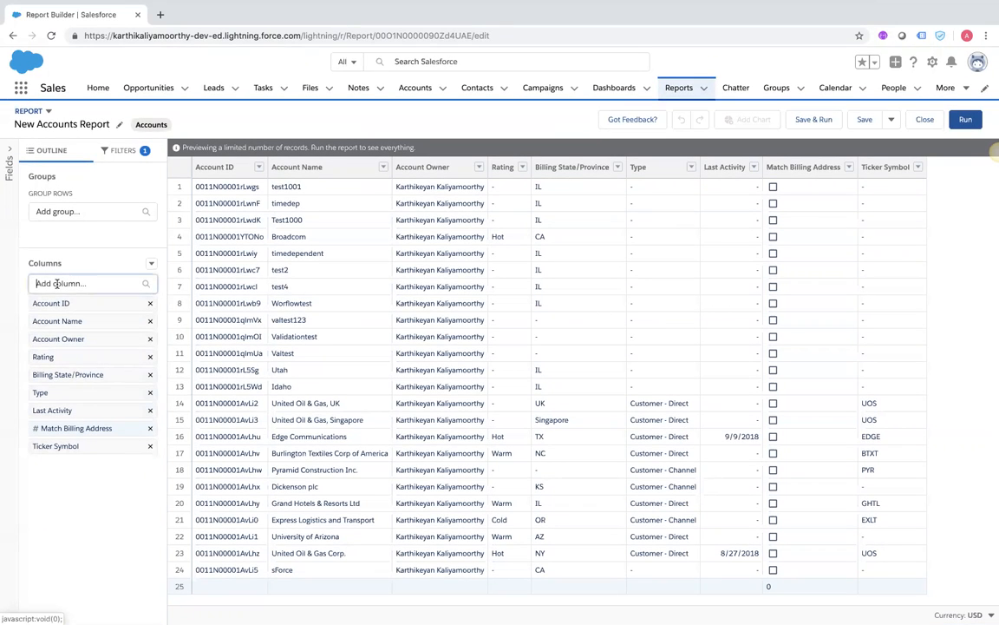
{"action": "scroll", "coordinate": [68, 374], "scroll_direction": "down", "scroll_amount": 5}
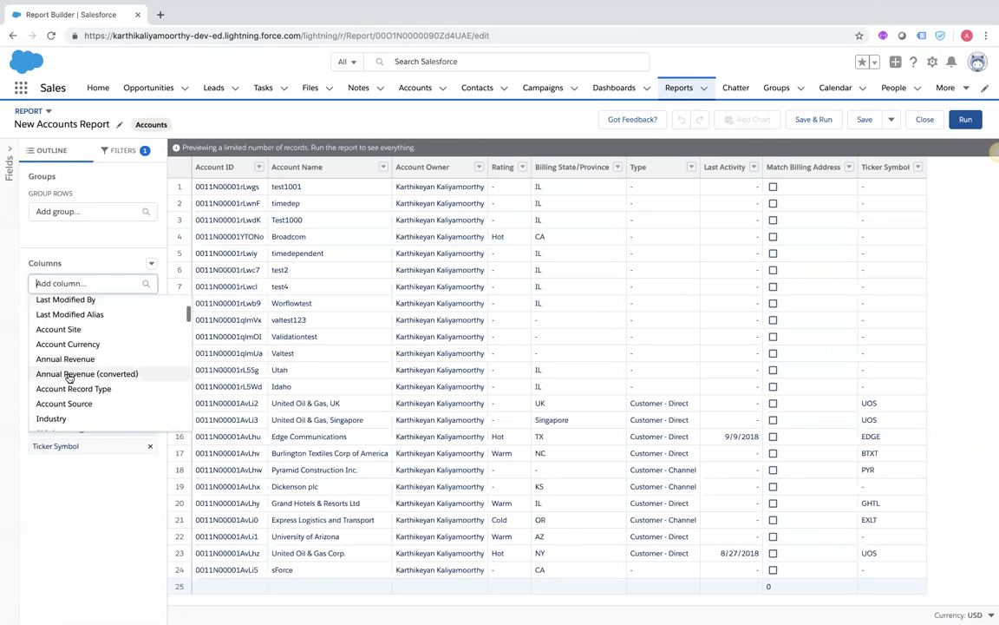
{"action": "scroll", "coordinate": [67, 377], "scroll_direction": "down", "scroll_amount": 5}
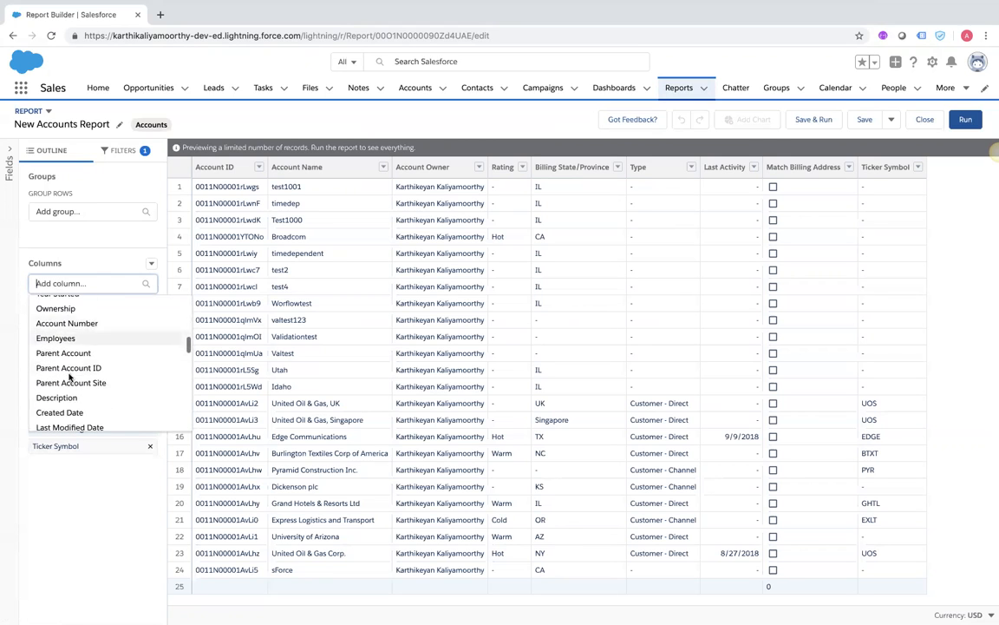
{"action": "scroll", "coordinate": [70, 378], "scroll_direction": "down", "scroll_amount": 5}
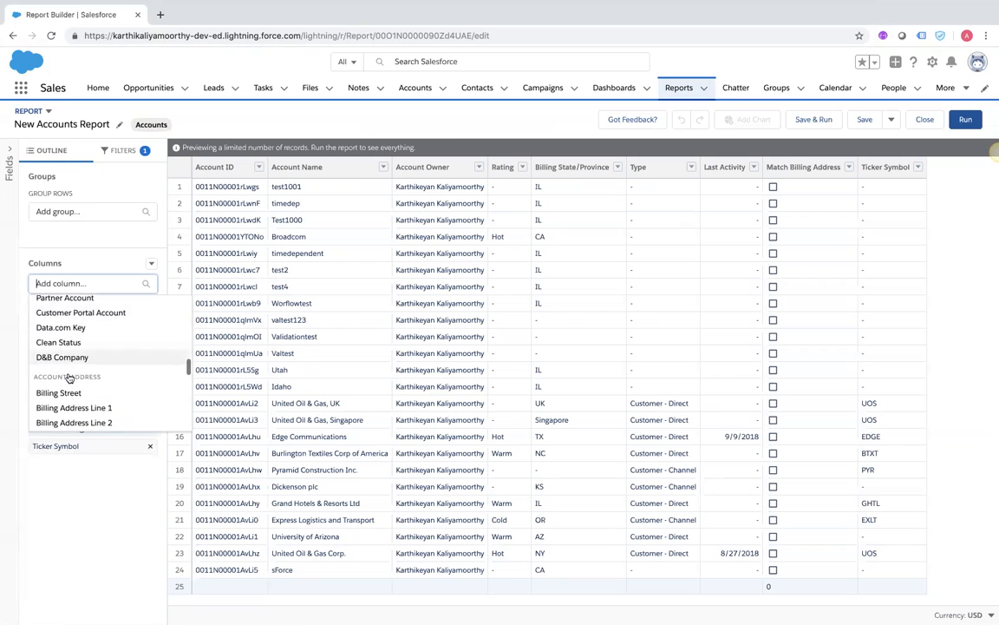
{"action": "scroll", "coordinate": [68, 378], "scroll_direction": "down", "scroll_amount": 5}
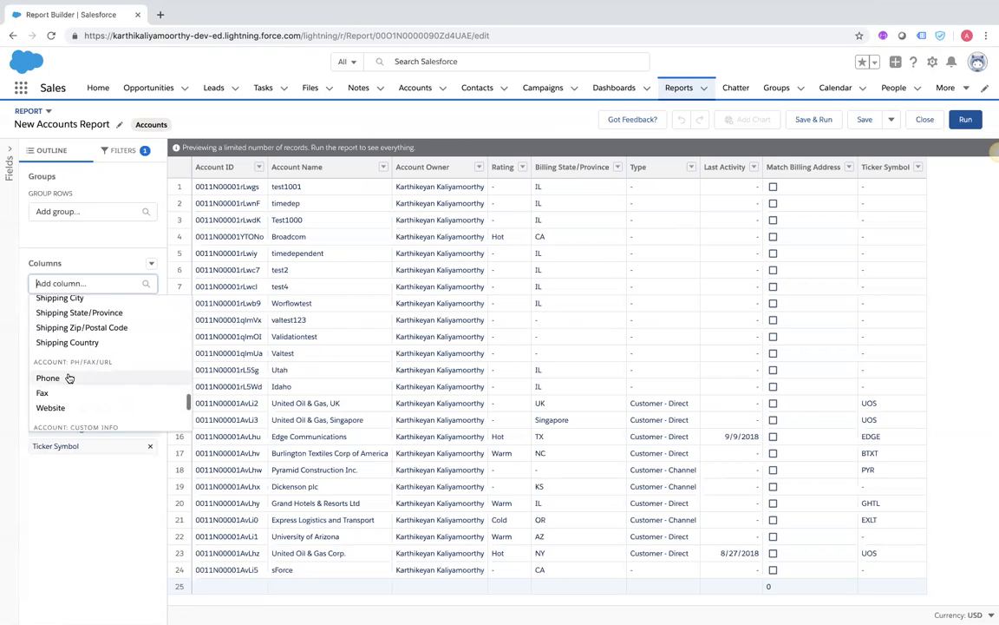
{"action": "scroll", "coordinate": [69, 378], "scroll_direction": "up", "scroll_amount": 6}
{"action": "scroll", "coordinate": [69, 377], "scroll_direction": "up", "scroll_amount": 4}
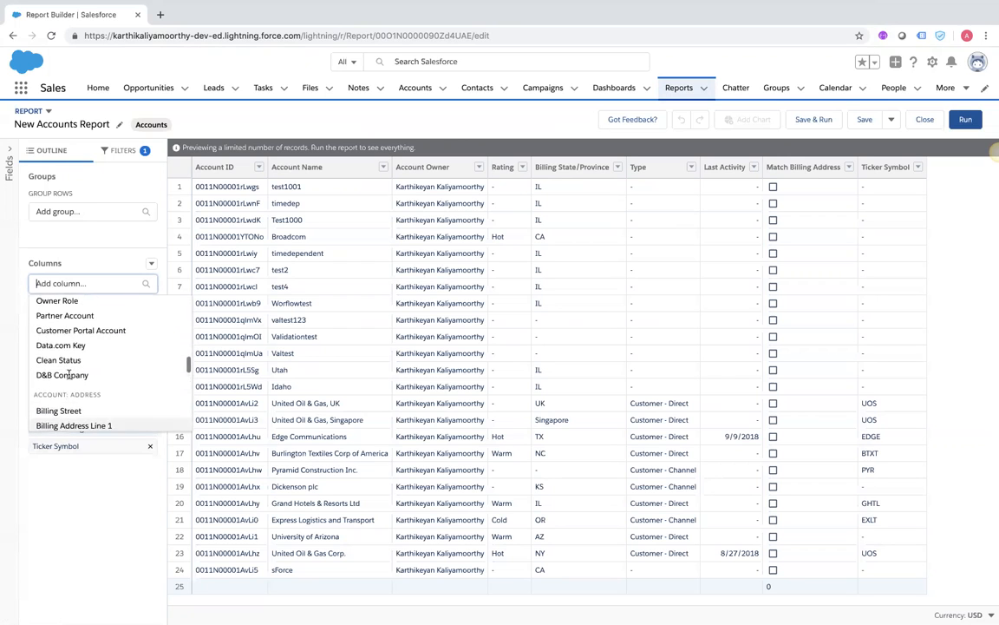
{"action": "type", "text": "annu"}
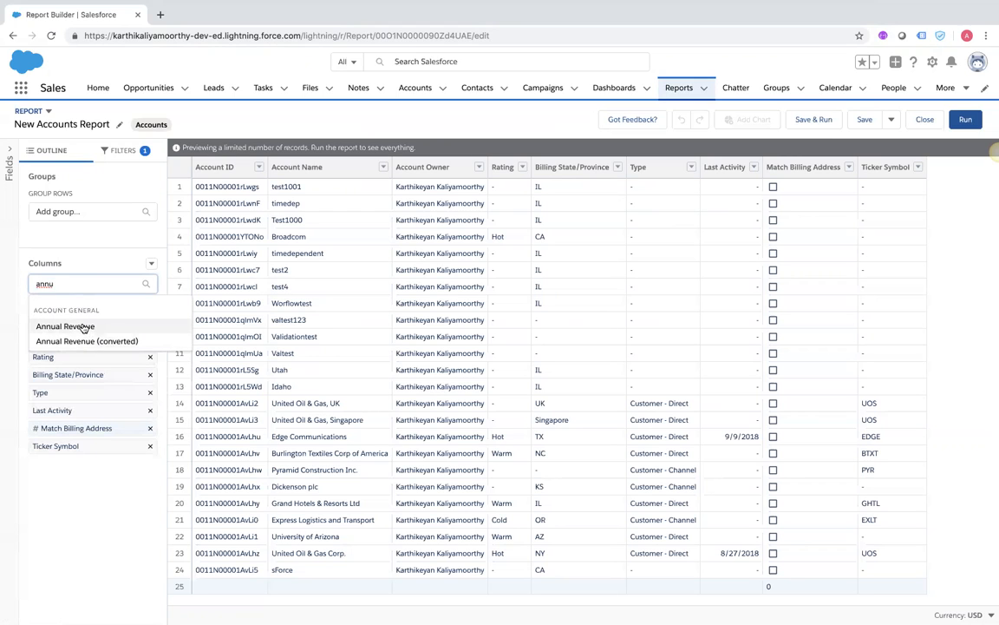
{"action": "left_click_drag", "start_coordinate": [148, 319], "coordinate": [915, 225]}
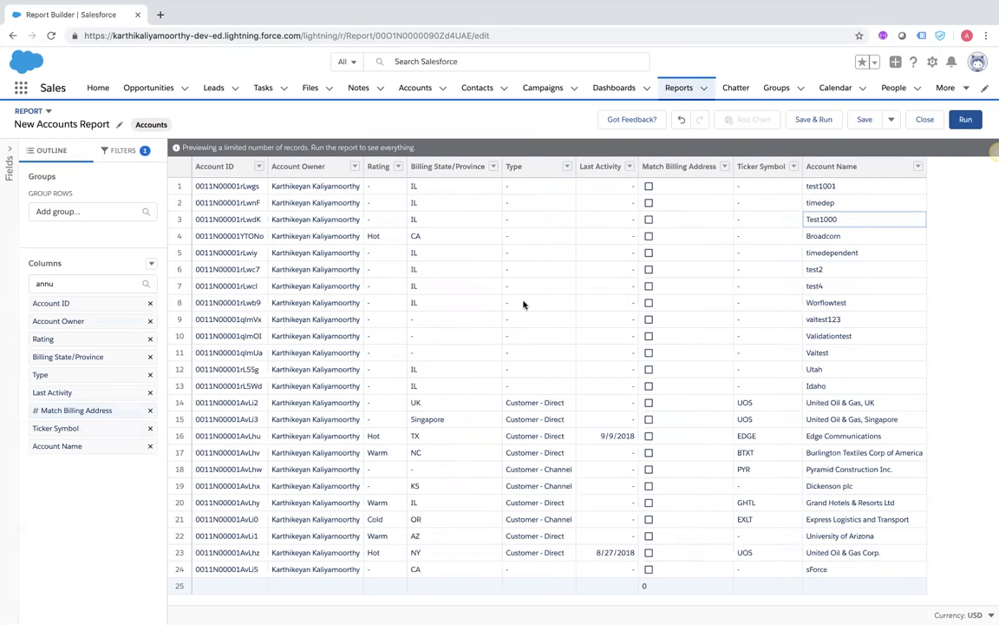
Undo the Account Name move and add an Annual Revenue column totalling USD 8,539,841,002
{"action": "left_click", "coordinate": [681, 120]}
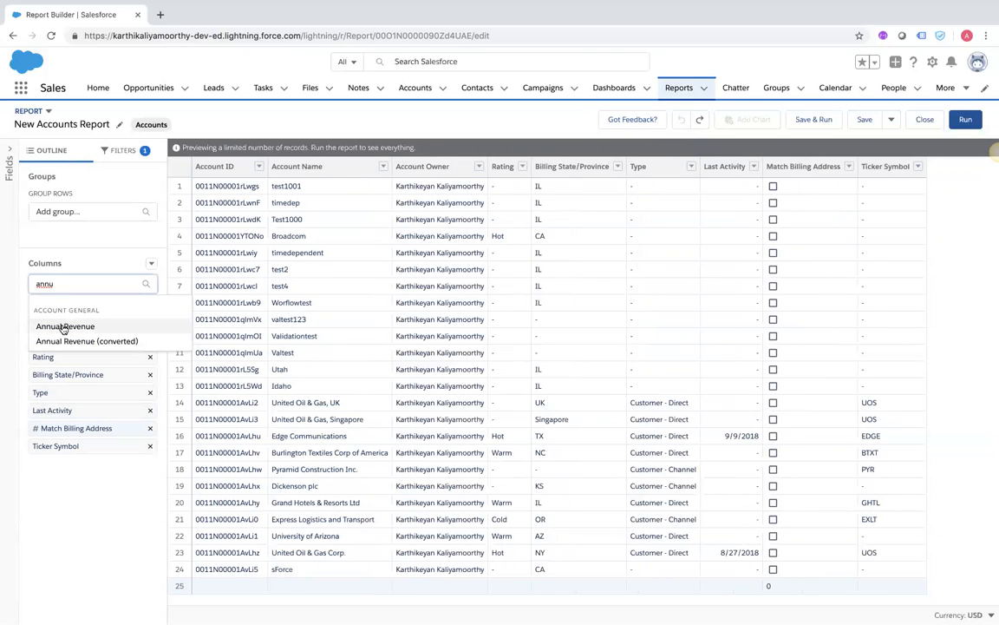
{"action": "left_click", "coordinate": [62, 326]}
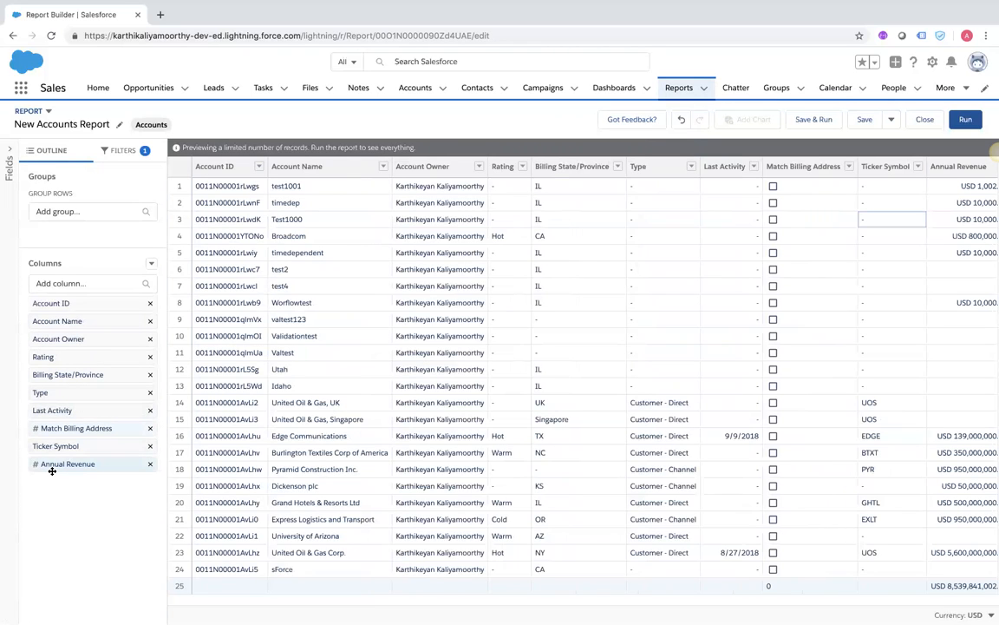
{"action": "mouse_move", "coordinate": [81, 465]}
{"action": "left_mouse_down"}
{"action": "mouse_move", "coordinate": [122, 470]}
{"action": "mouse_move", "coordinate": [88, 465]}
{"action": "left_mouse_up"}
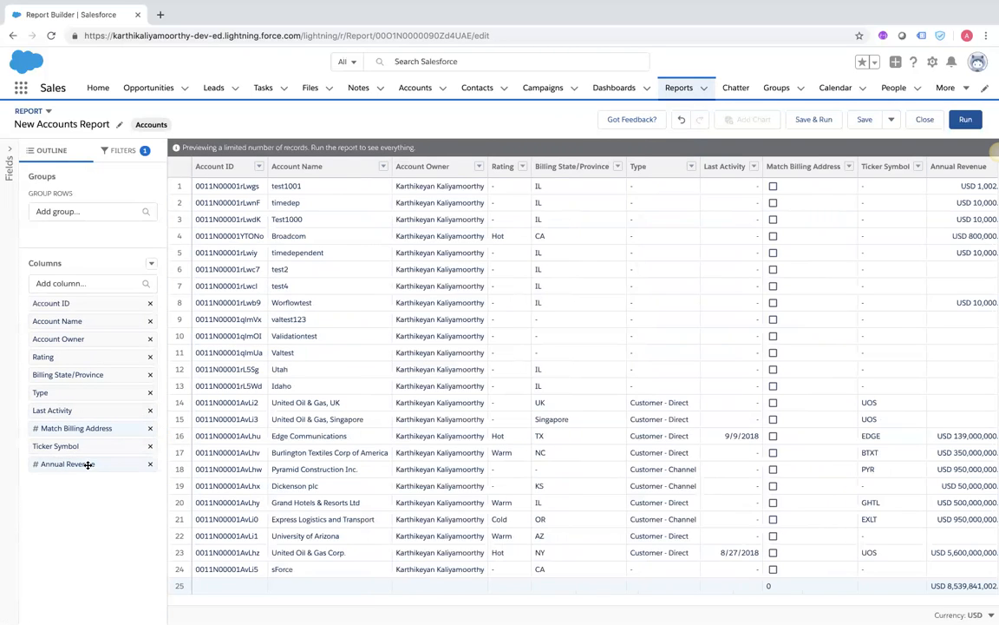
{"action": "scroll", "coordinate": [841, 276], "scroll_direction": "right", "scroll_amount": 1}
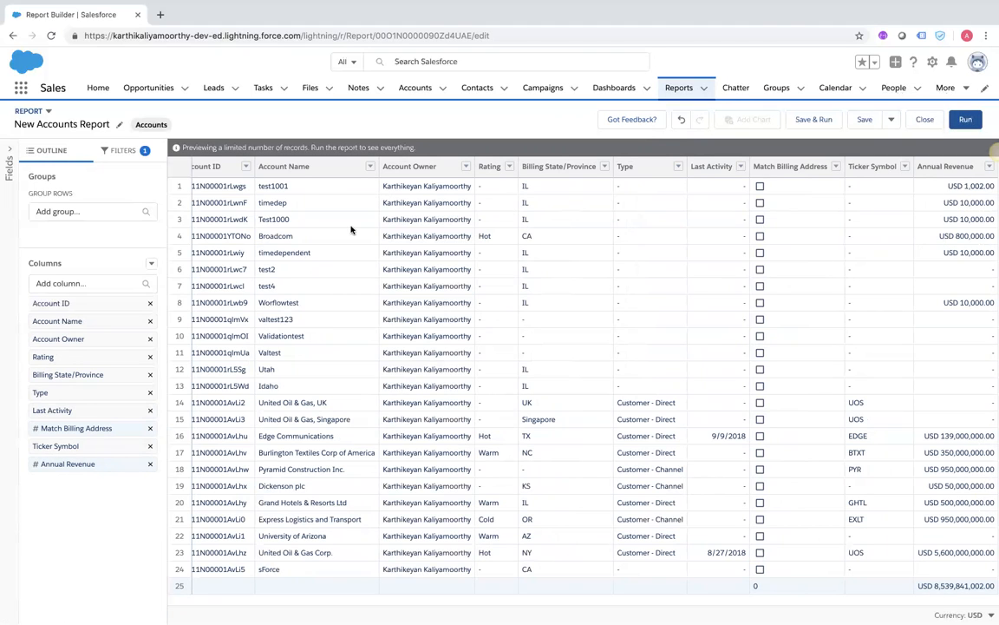
{"action": "scroll", "coordinate": [243, 258], "scroll_direction": "left", "scroll_amount": 1}
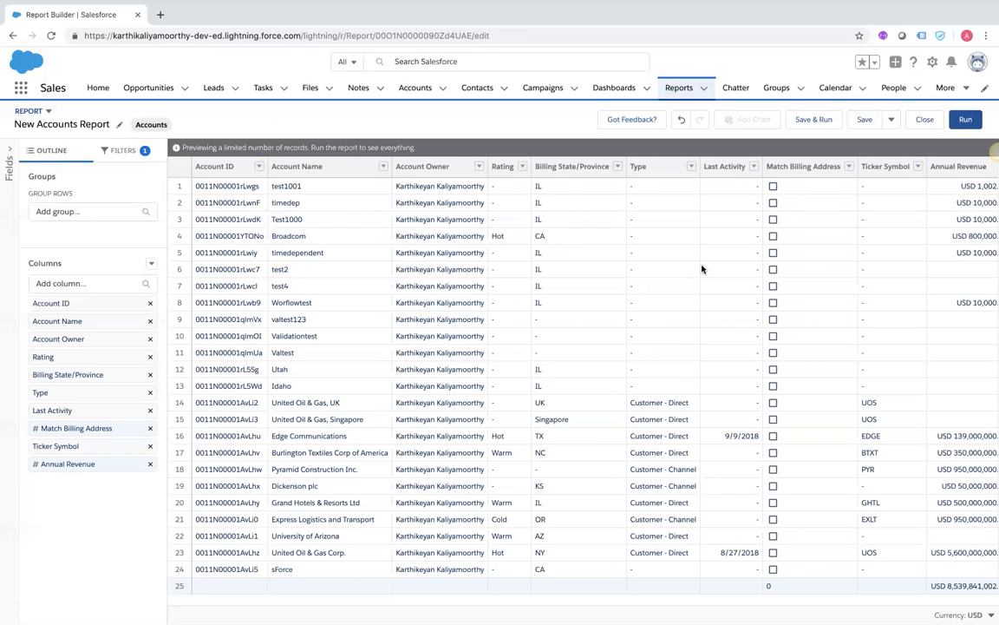
Group the report rows by Billing State/Province and review the per-state subtotals
{"action": "left_click", "coordinate": [617, 167]}
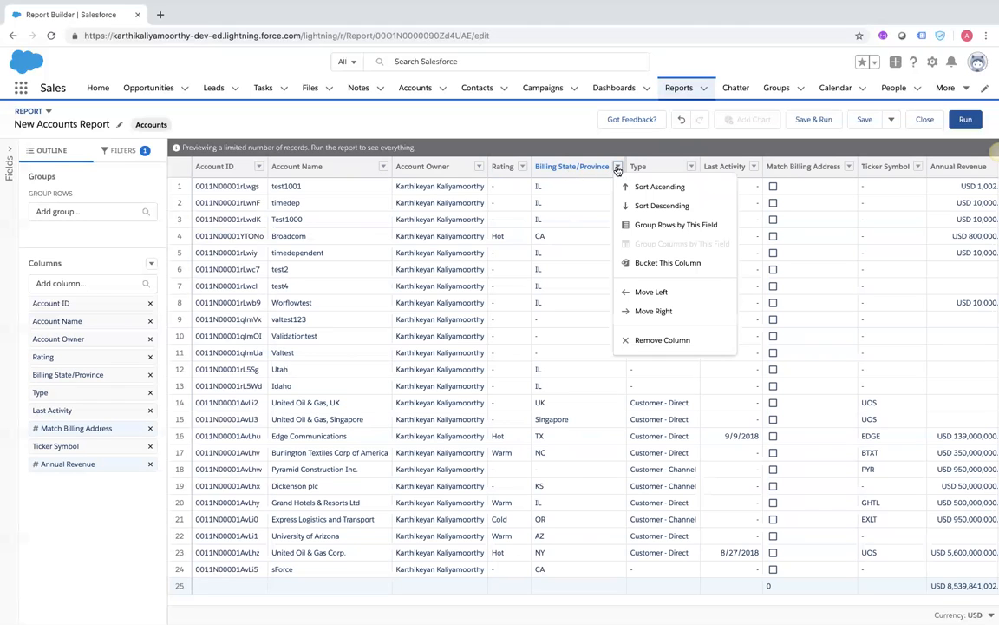
{"action": "left_click", "coordinate": [642, 226]}
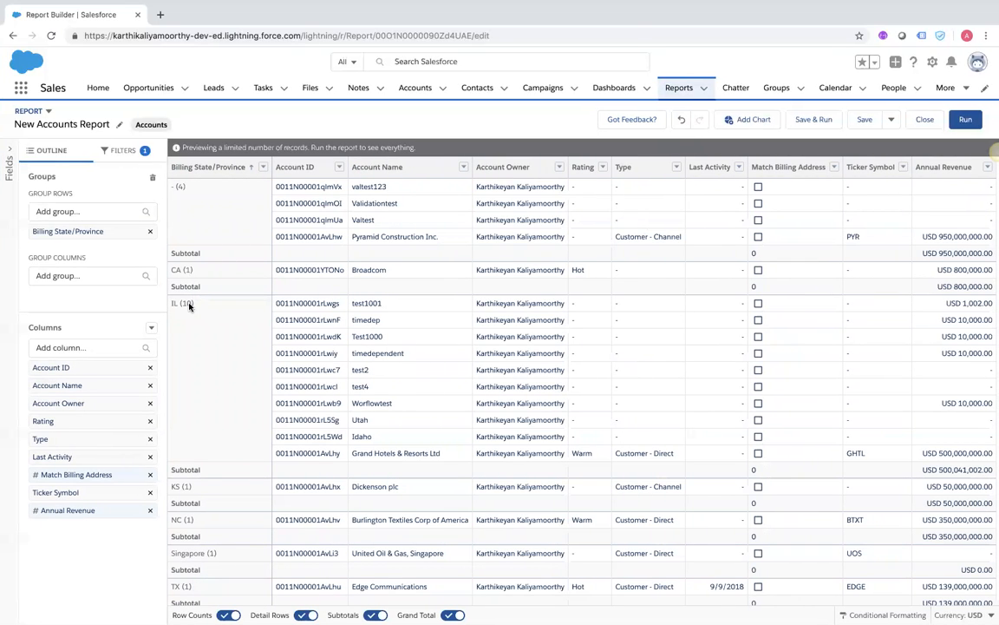
{"action": "scroll", "coordinate": [198, 347], "scroll_direction": "down", "scroll_amount": 1}
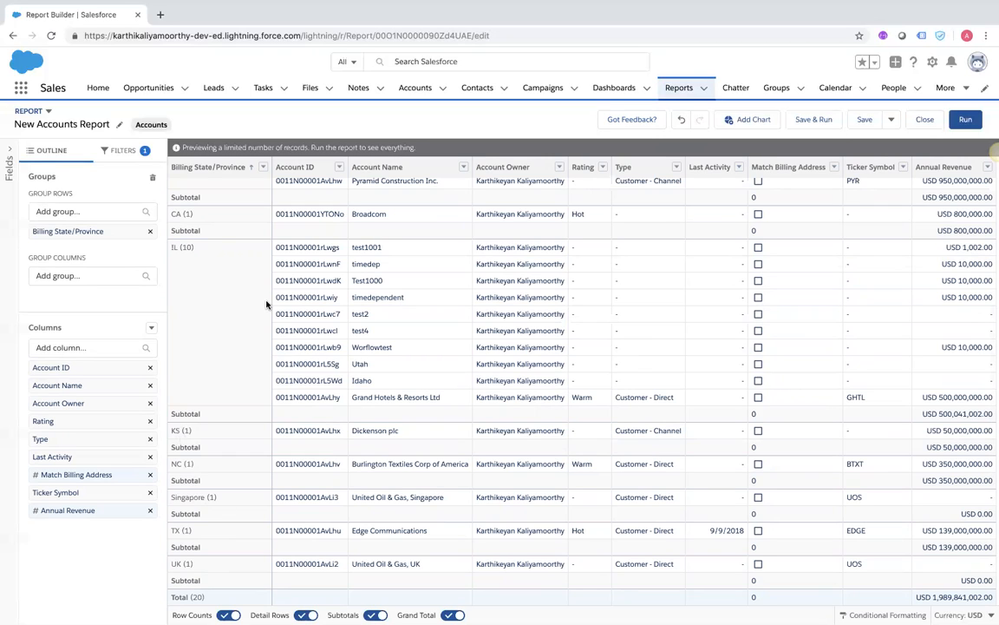
{"action": "scroll", "coordinate": [209, 268], "scroll_direction": "up", "scroll_amount": 1}
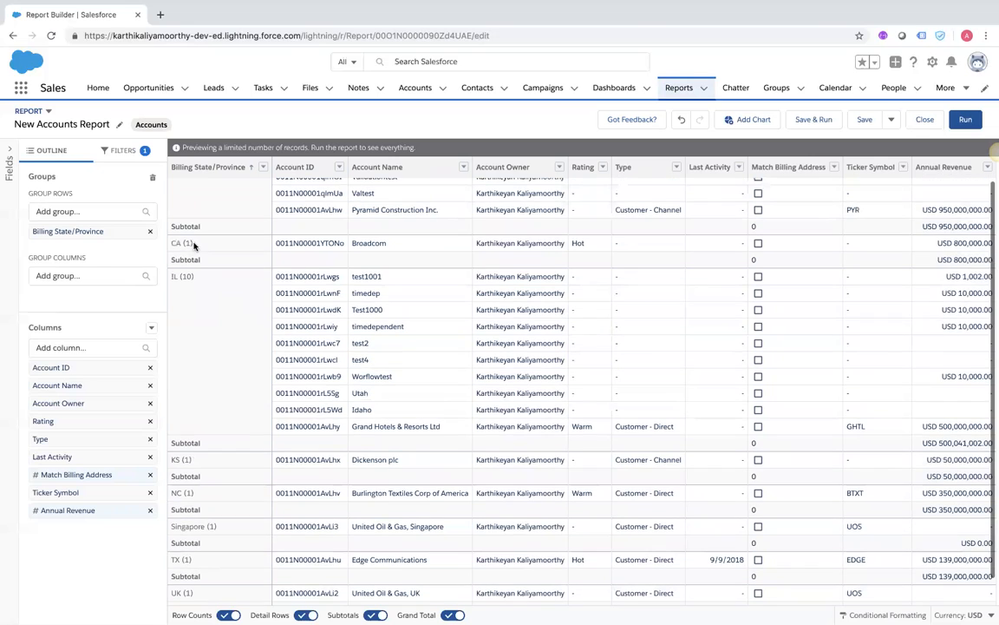
{"action": "scroll", "coordinate": [221, 348], "scroll_direction": "down", "scroll_amount": 1}
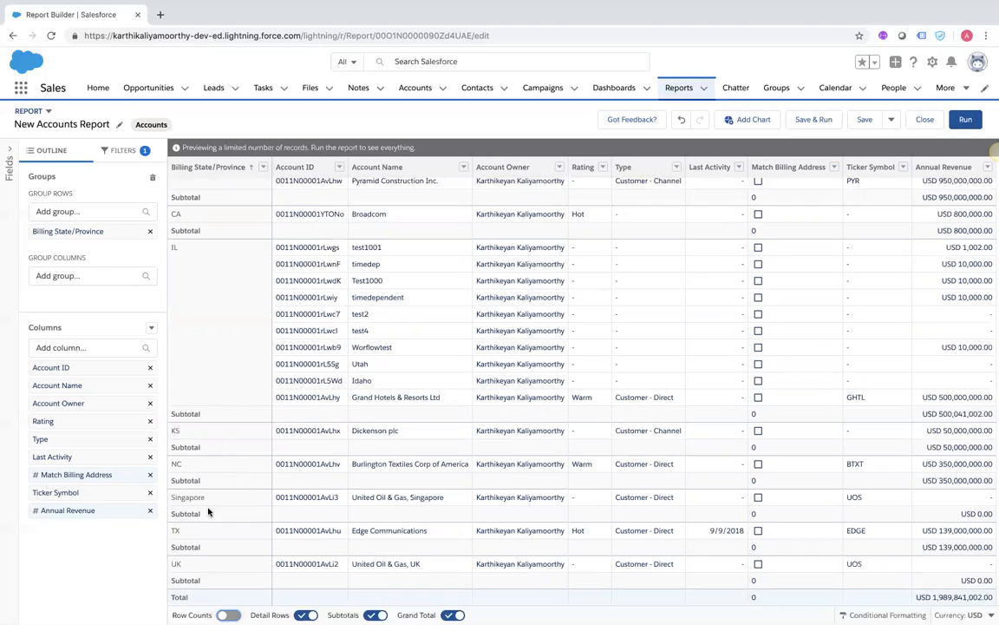
Turn Row Counts back on and switch Detail Rows off for per-state summary rows
{"action": "left_click", "coordinate": [229, 616]}
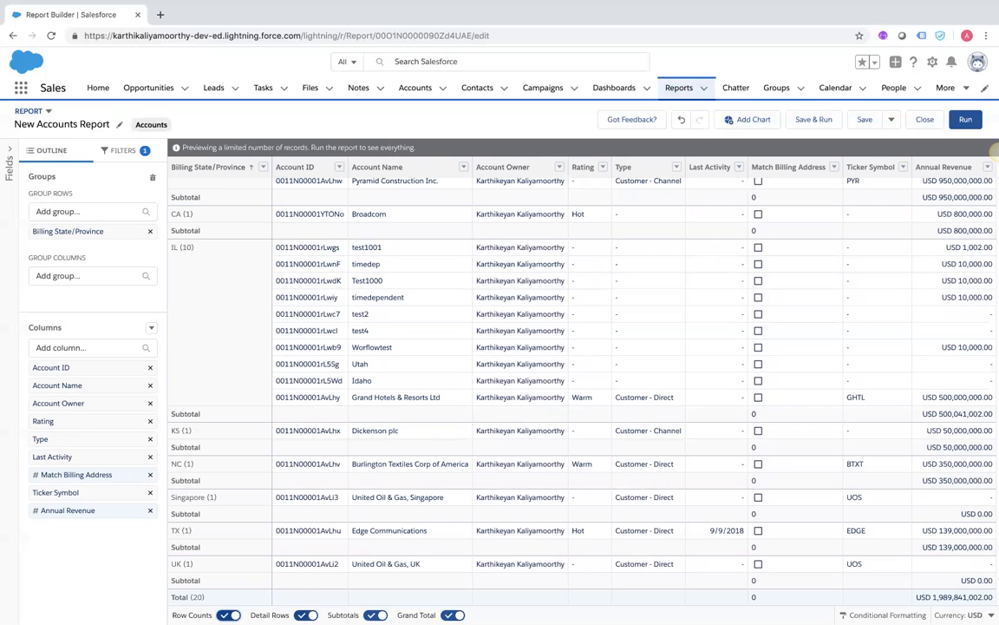
{"action": "left_click", "coordinate": [305, 615]}
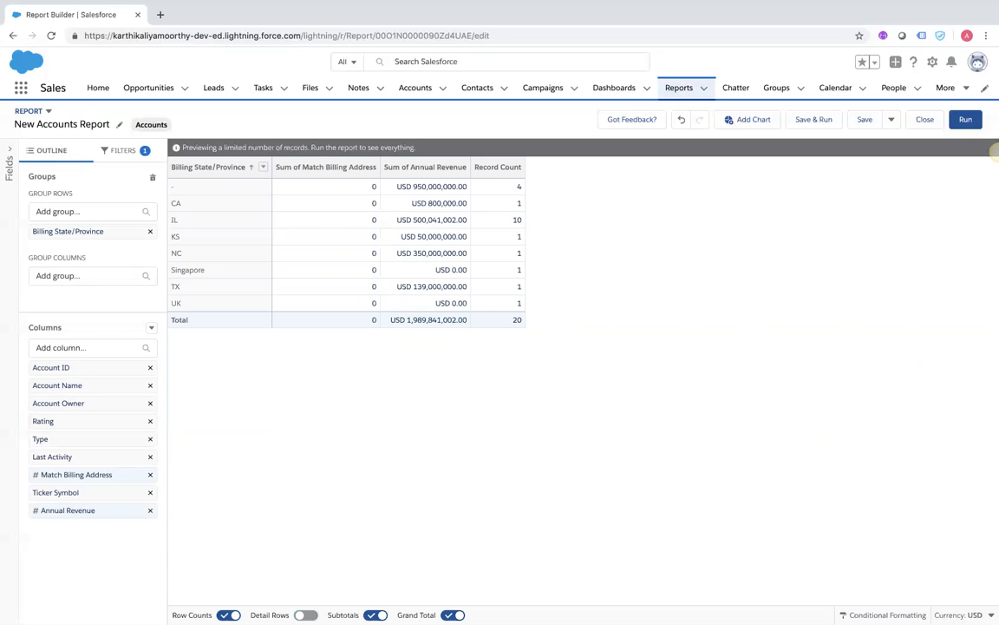
Turn Detail Rows back on so each state lists its accounts, e.g. IL (10)
{"action": "left_click", "coordinate": [305, 614]}
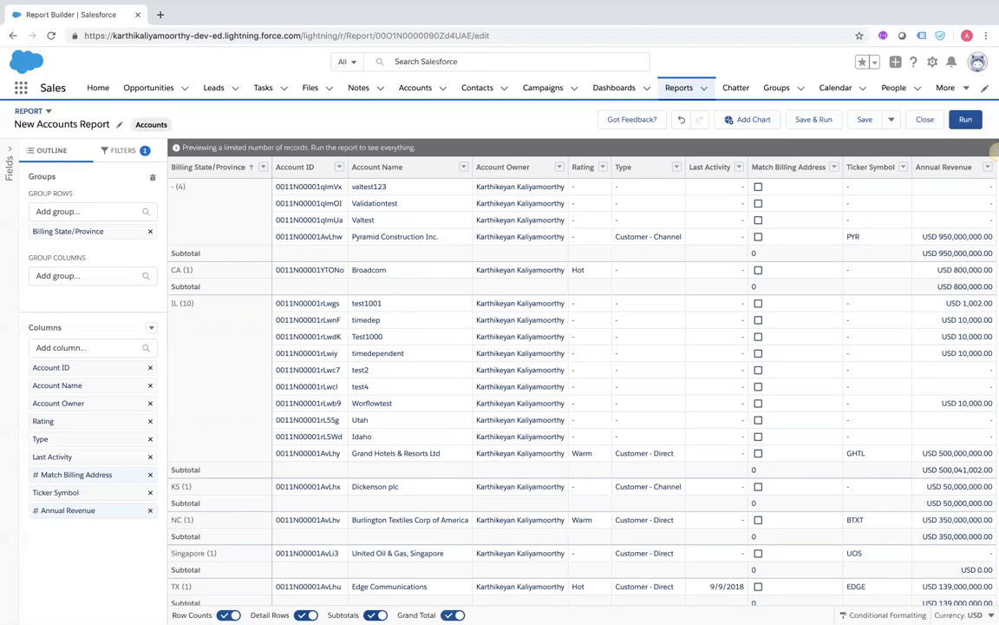
Switch off Grand Total and check the IL subtotal of USD 500,041,002
{"action": "left_click", "coordinate": [374, 614]}
{"action": "left_click", "coordinate": [193, 470]}
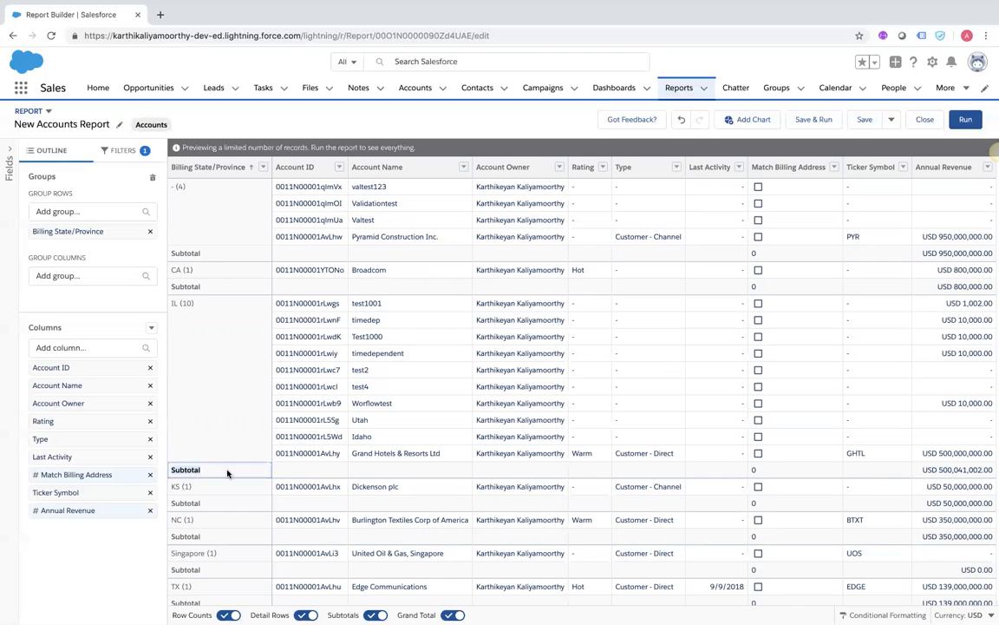
{"action": "scroll", "coordinate": [425, 509], "scroll_direction": "down", "scroll_amount": 1}
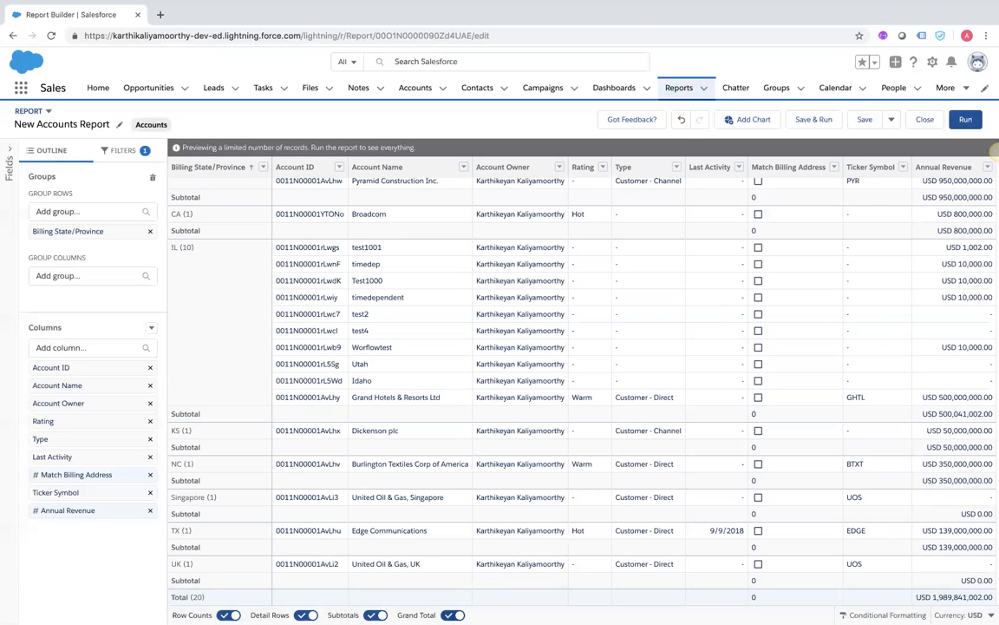
{"action": "scroll", "coordinate": [446, 558], "scroll_direction": "up", "scroll_amount": 1}
{"action": "scroll", "coordinate": [778, 480], "scroll_direction": "down", "scroll_amount": 1}
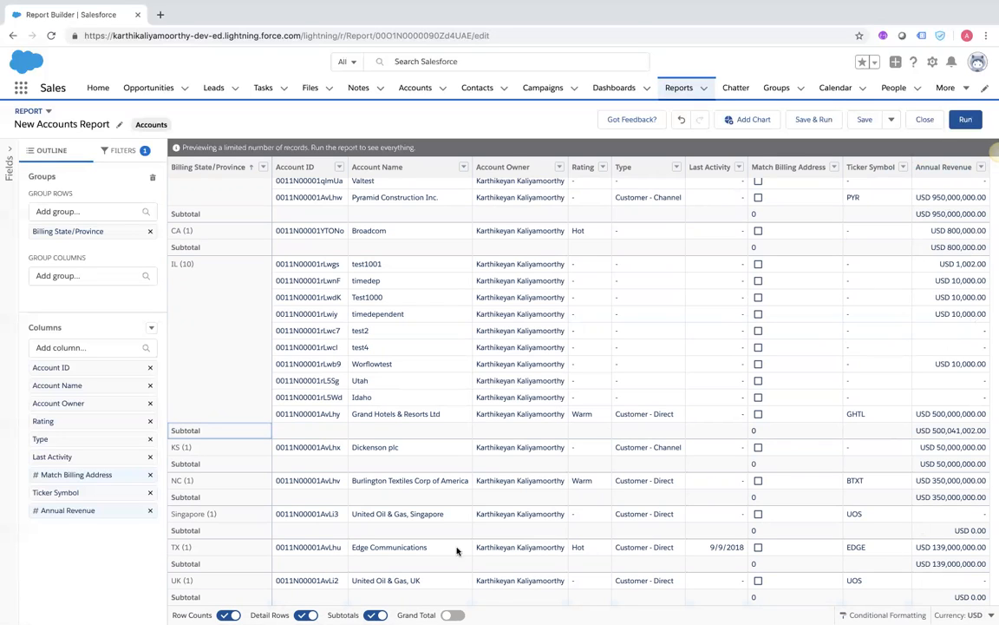
Turn Grand Total back on, confirm Total (20) of USD 1,989,841,002.00, and run the report
{"action": "left_click", "coordinate": [452, 614]}
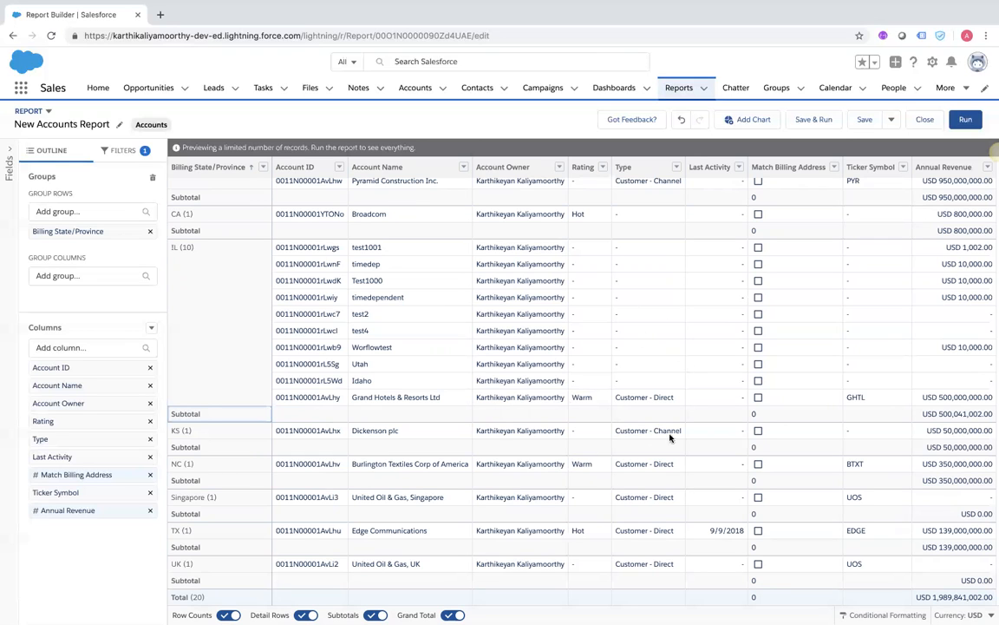
{"action": "scroll", "coordinate": [537, 388], "scroll_direction": "up", "scroll_amount": 1}
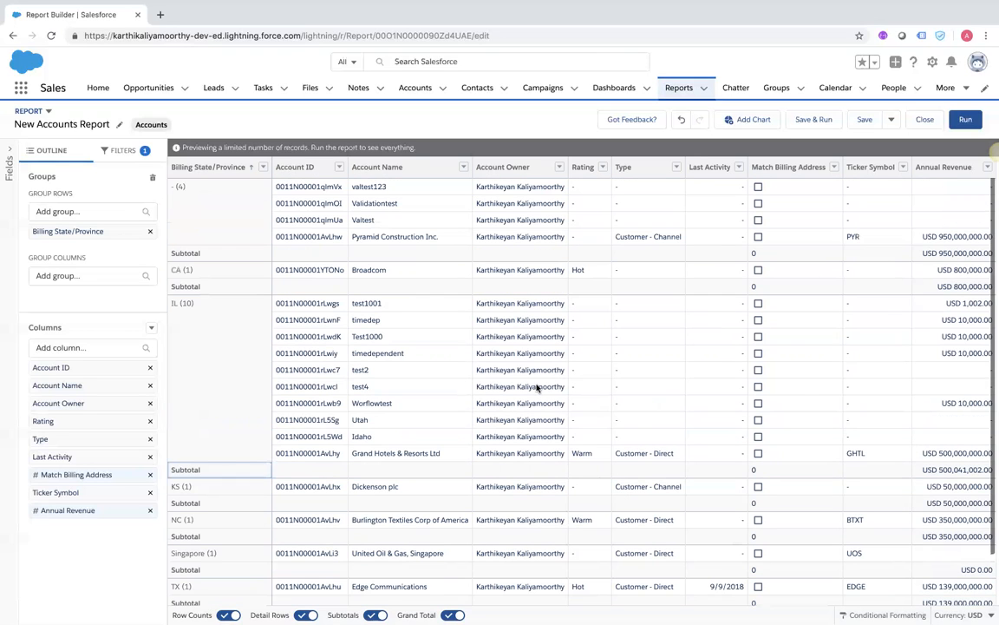
{"action": "scroll", "coordinate": [536, 388], "scroll_direction": "down", "scroll_amount": 1}
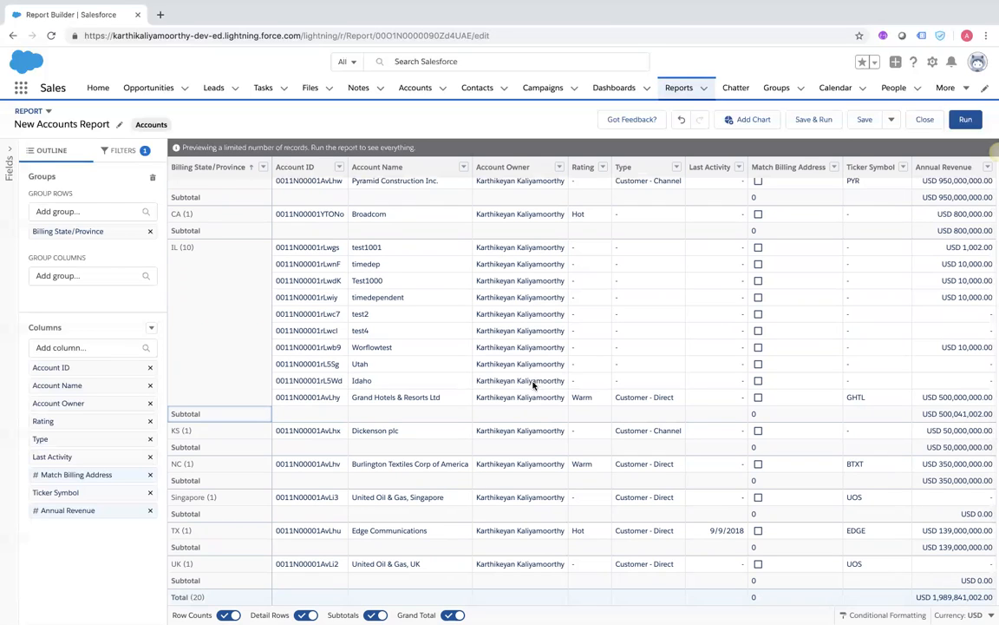
{"action": "left_click", "coordinate": [966, 120]}
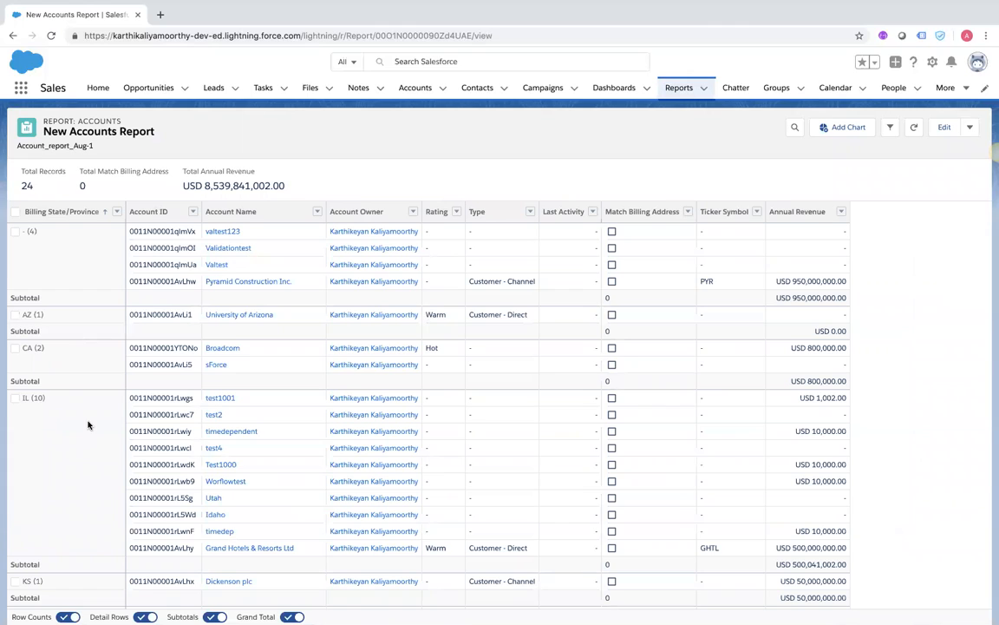
Scroll through the New Accounts Report's grouped rows: 24 records totalling USD 8,539,841,002.00
{"action": "scroll", "coordinate": [44, 330], "scroll_direction": "down", "scroll_amount": 1}
{"action": "scroll", "coordinate": [51, 222], "scroll_direction": "up", "scroll_amount": 1}
{"action": "scroll", "coordinate": [63, 273], "scroll_direction": "down", "scroll_amount": 3}
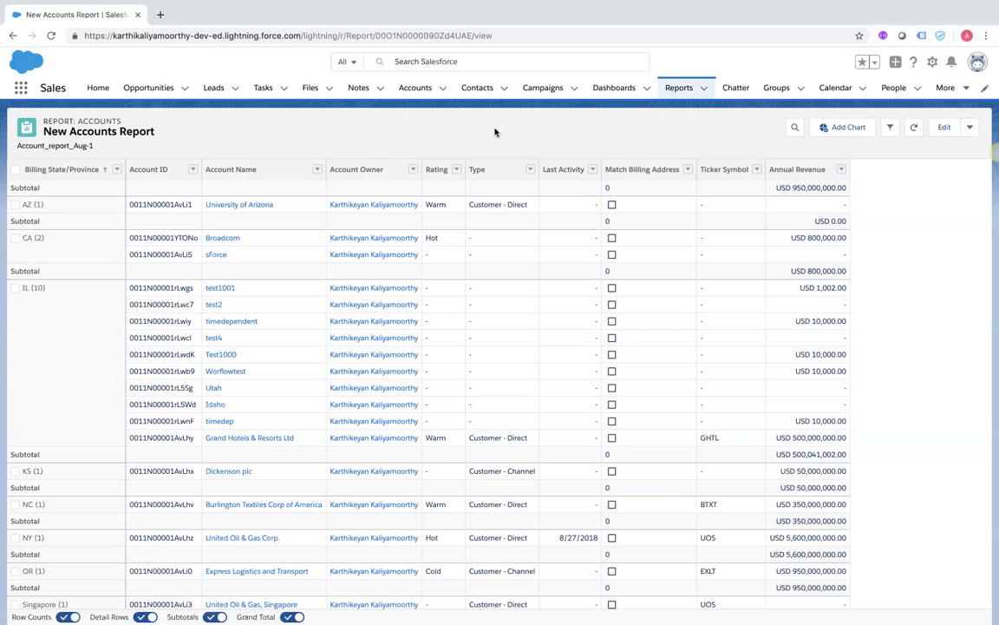
Reopen the report in the Report Builder and add a Sum of Match Billing Address chart by Billing State/Province
{"action": "left_click", "coordinate": [970, 127]}
{"action": "left_click", "coordinate": [944, 128]}
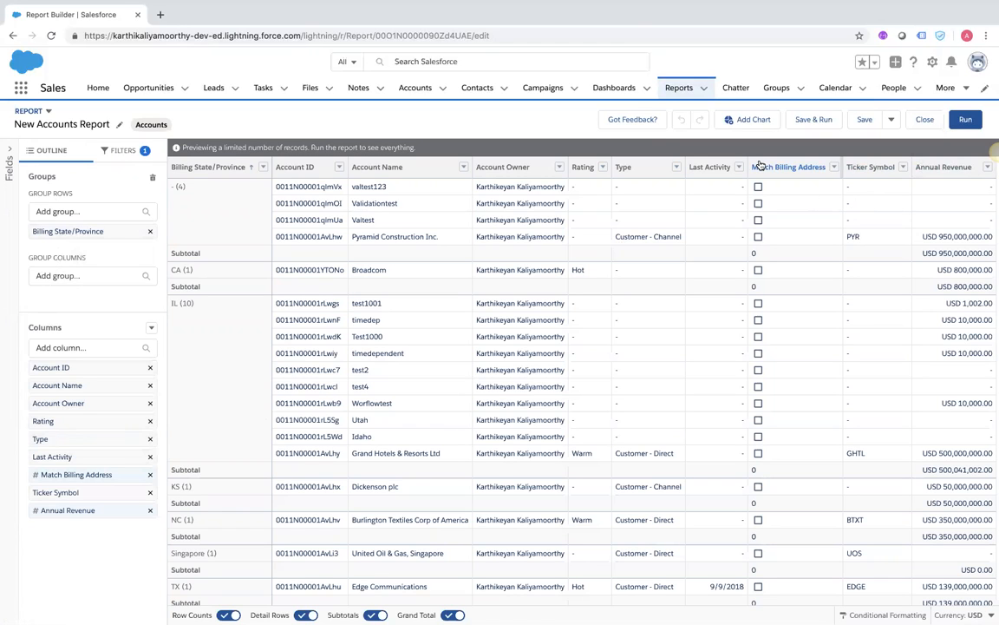
{"action": "left_click", "coordinate": [751, 120]}
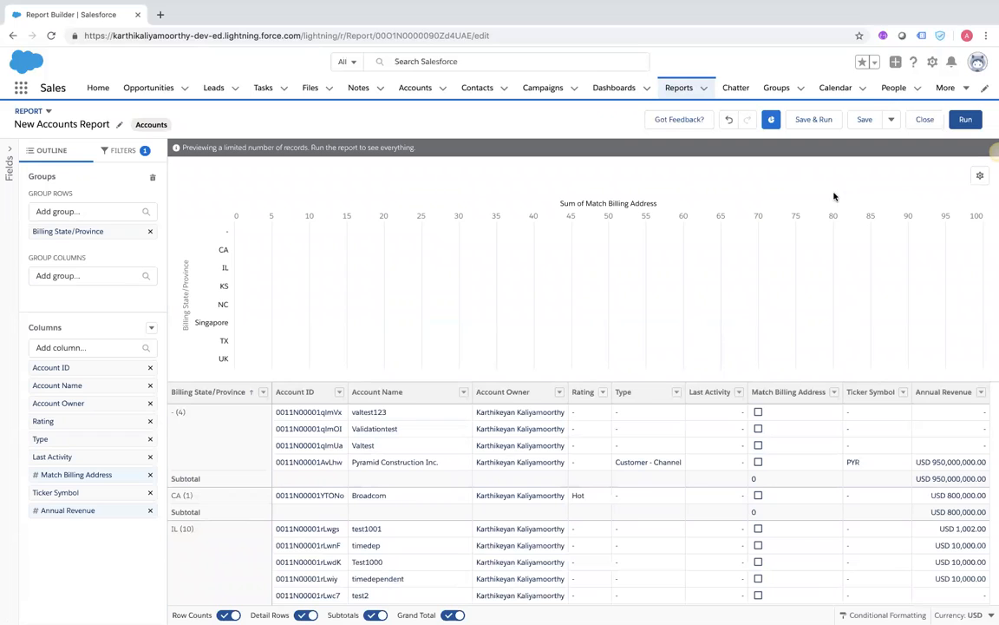
Set the chart's x-axis measure to Record Count per Billing State/Province
{"action": "left_click", "coordinate": [980, 177]}
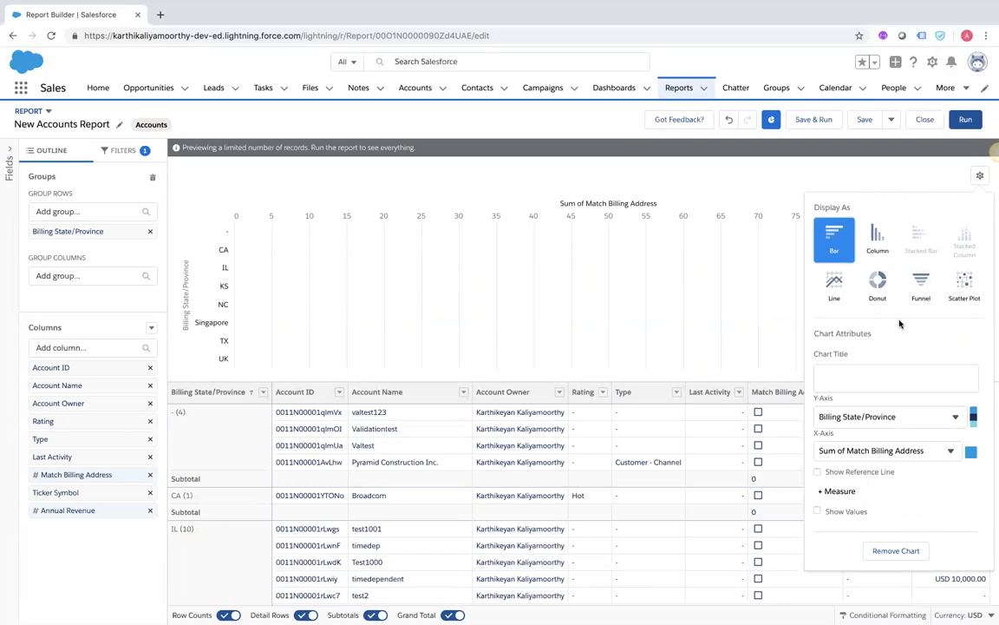
{"action": "left_click", "coordinate": [938, 452]}
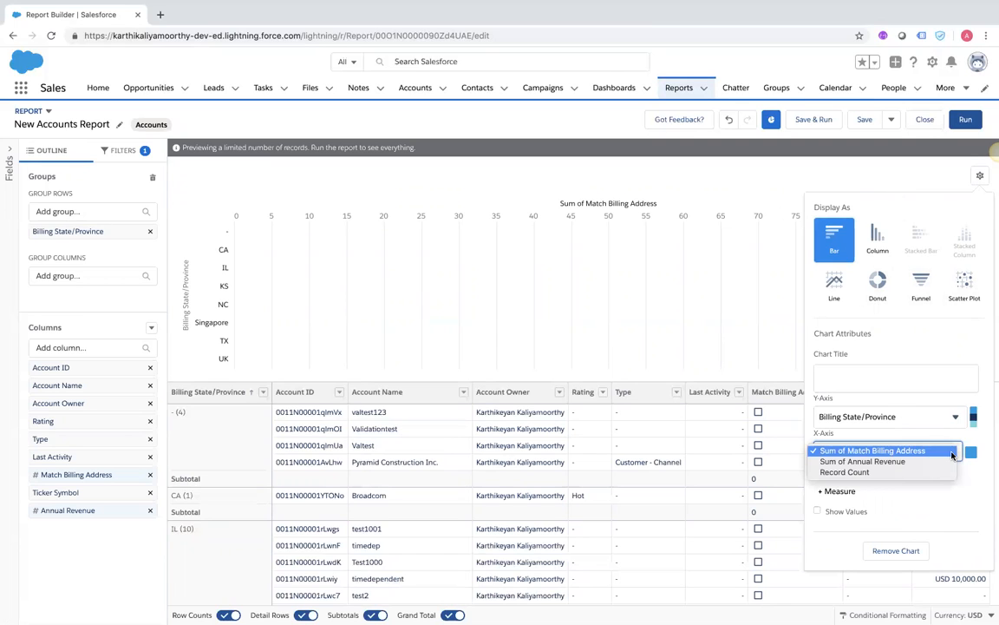
{"action": "left_click", "coordinate": [861, 476]}
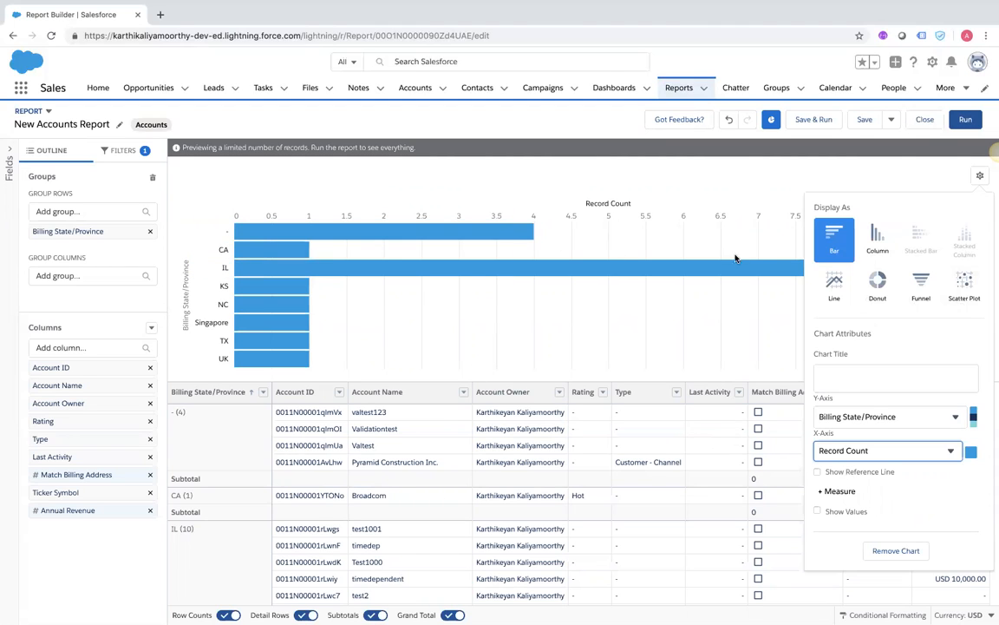
Change the chart's measure from Record Count to Sum of Annual Revenue
{"action": "left_click", "coordinate": [852, 448]}
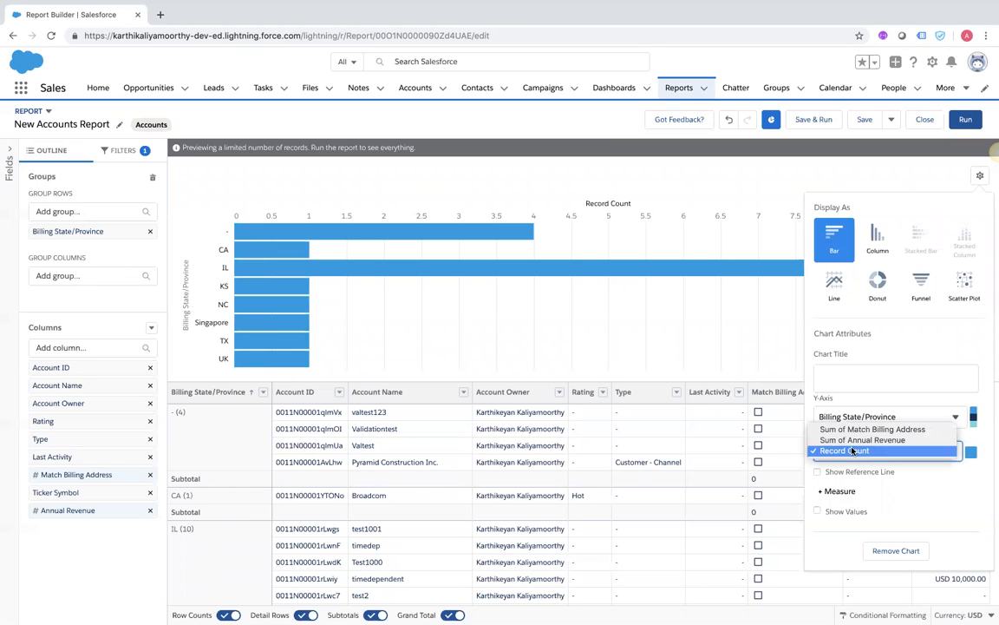
{"action": "left_click", "coordinate": [852, 451]}
{"action": "left_click", "coordinate": [852, 450]}
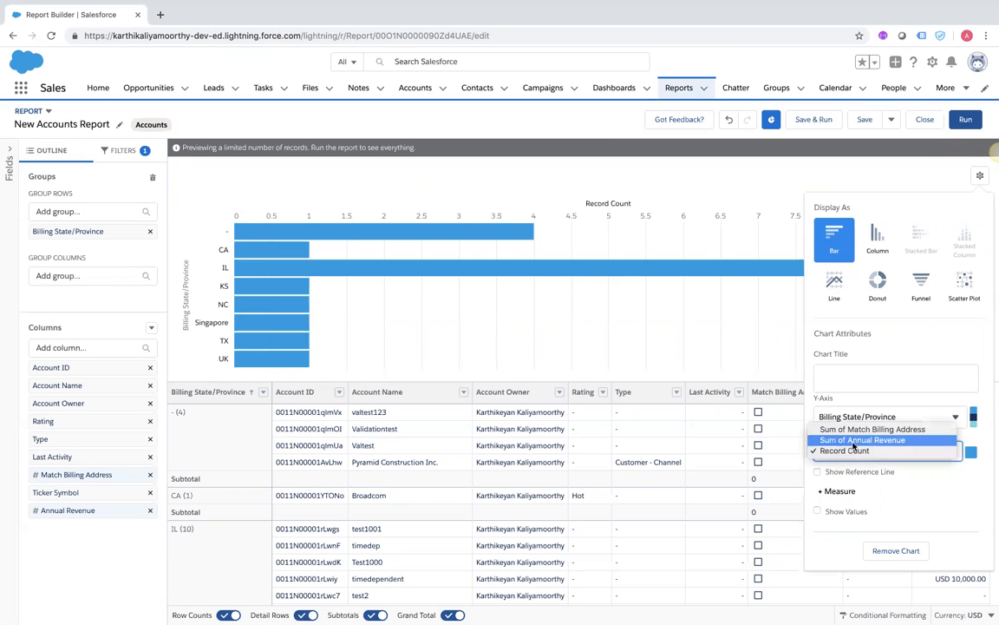
{"action": "left_click", "coordinate": [857, 442]}
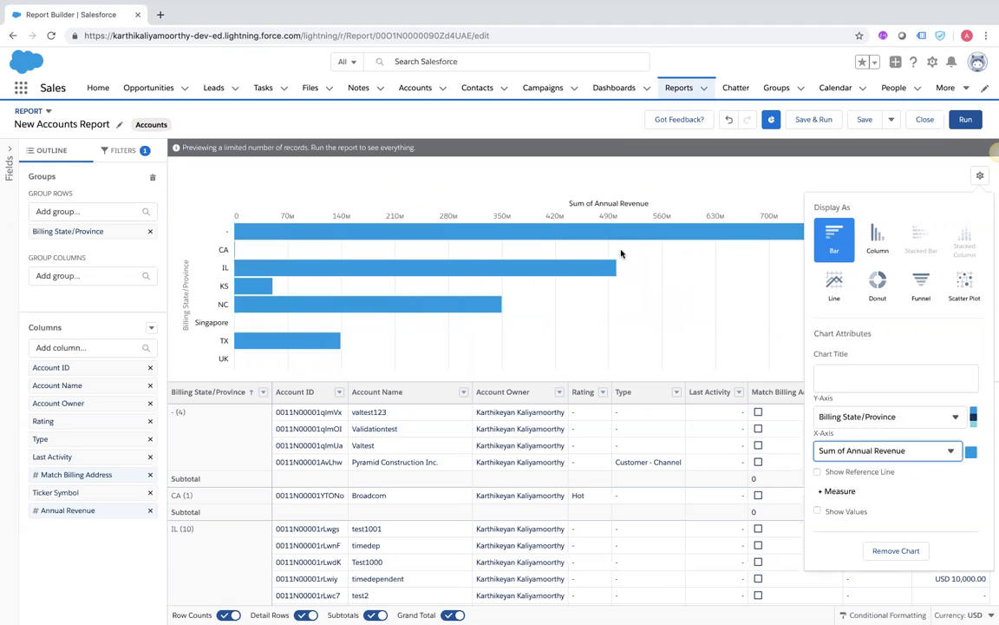
{"action": "mouse_move", "coordinate": [614, 272]}
{"action": "mouse_move", "coordinate": [250, 344]}
Try Column and Donut chart types, settling on a Line chart of annual revenue
{"action": "left_click", "coordinate": [874, 241]}
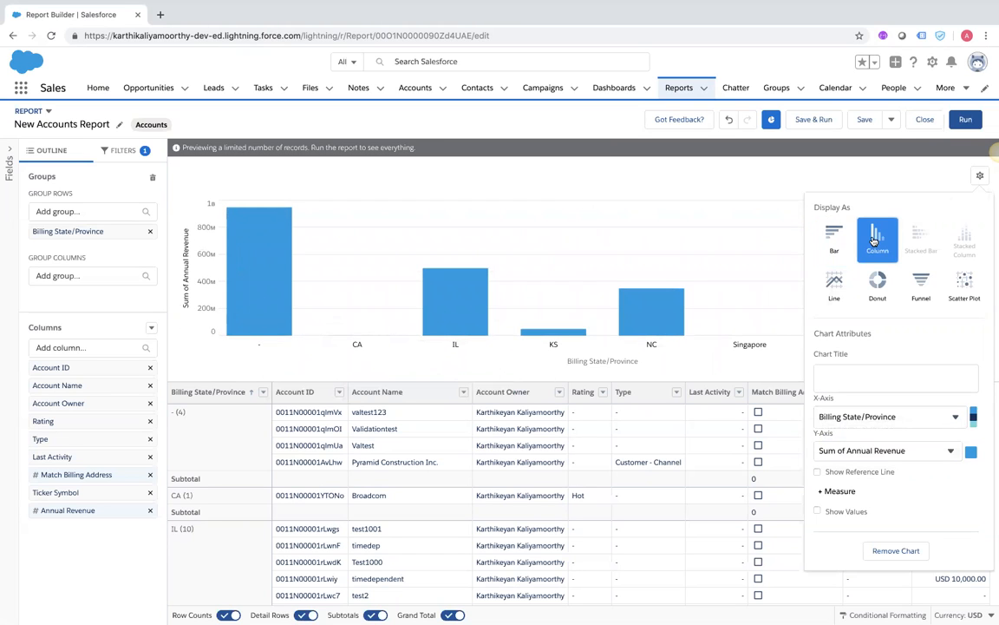
{"action": "left_click", "coordinate": [878, 286]}
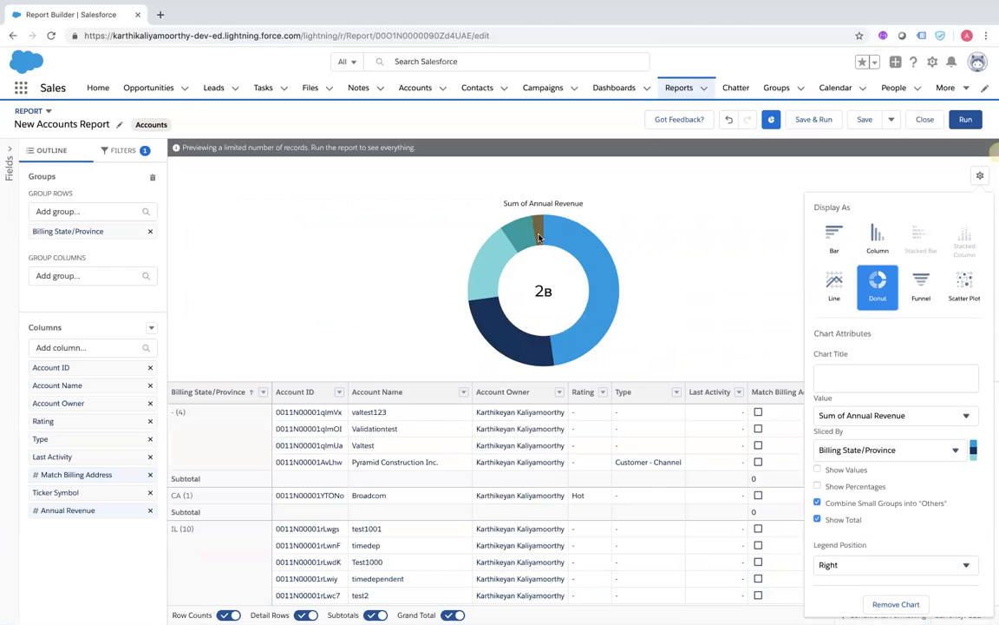
{"action": "mouse_move", "coordinate": [539, 237]}
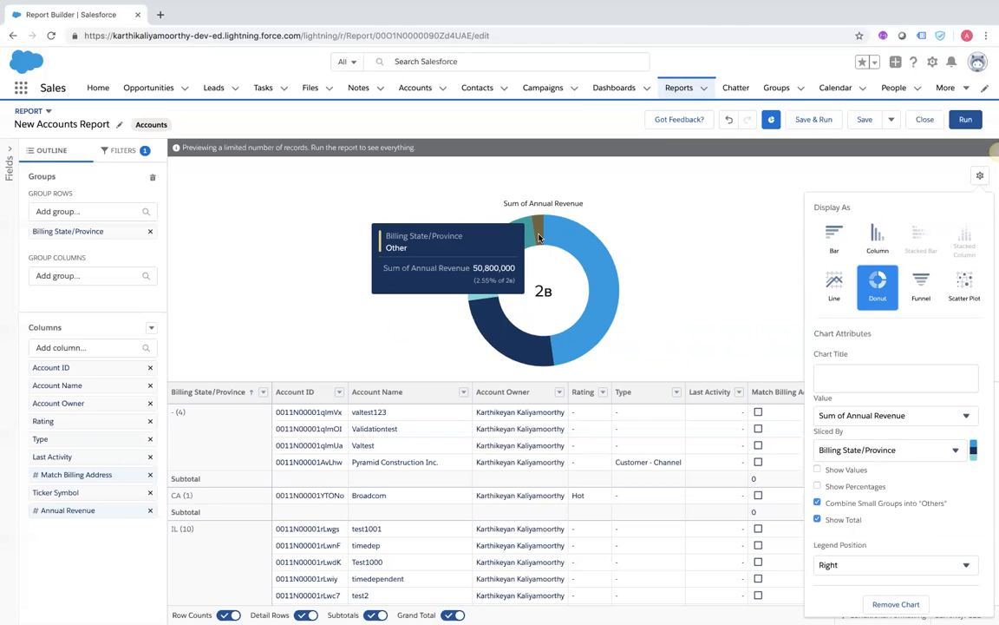
{"action": "left_click", "coordinate": [834, 285]}
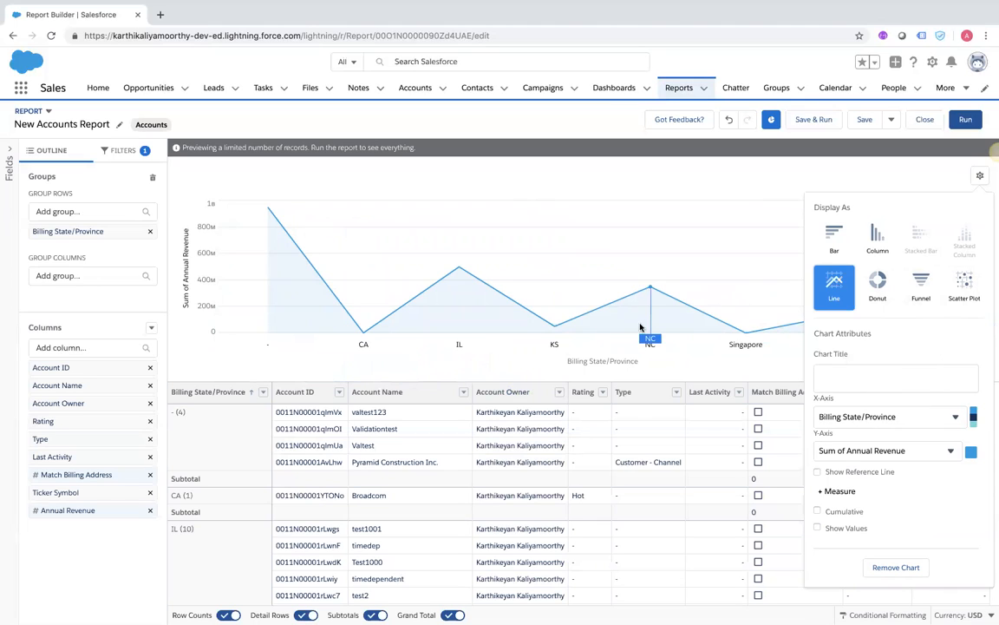
Display the revenue chart as horizontal Bars, leaving the reference line off, and close the settings
{"action": "left_click", "coordinate": [833, 232]}
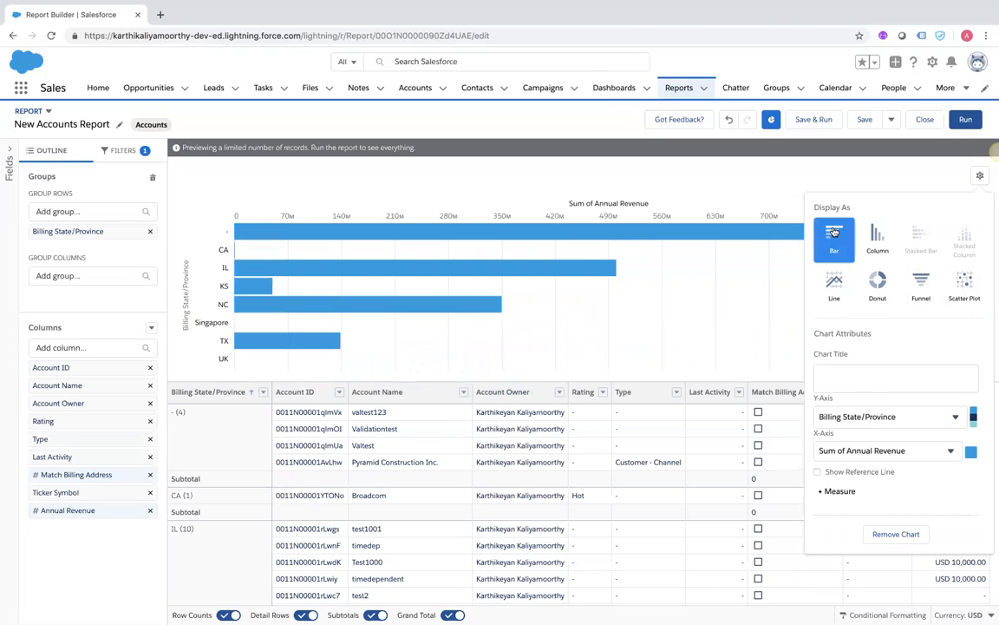
{"action": "left_click", "coordinate": [818, 473]}
{"action": "left_click", "coordinate": [837, 506]}
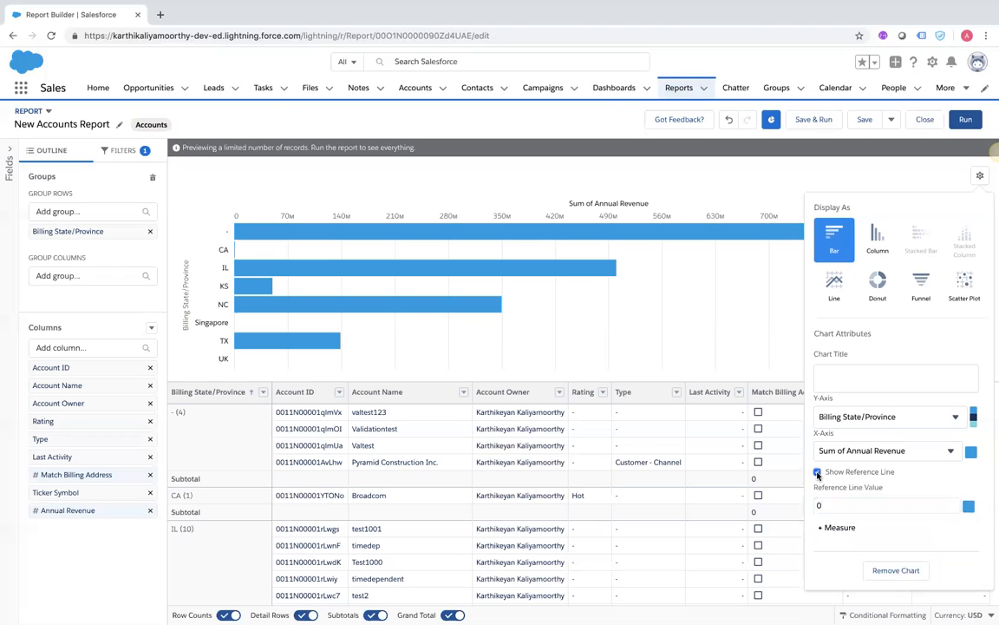
{"action": "left_click", "coordinate": [817, 473]}
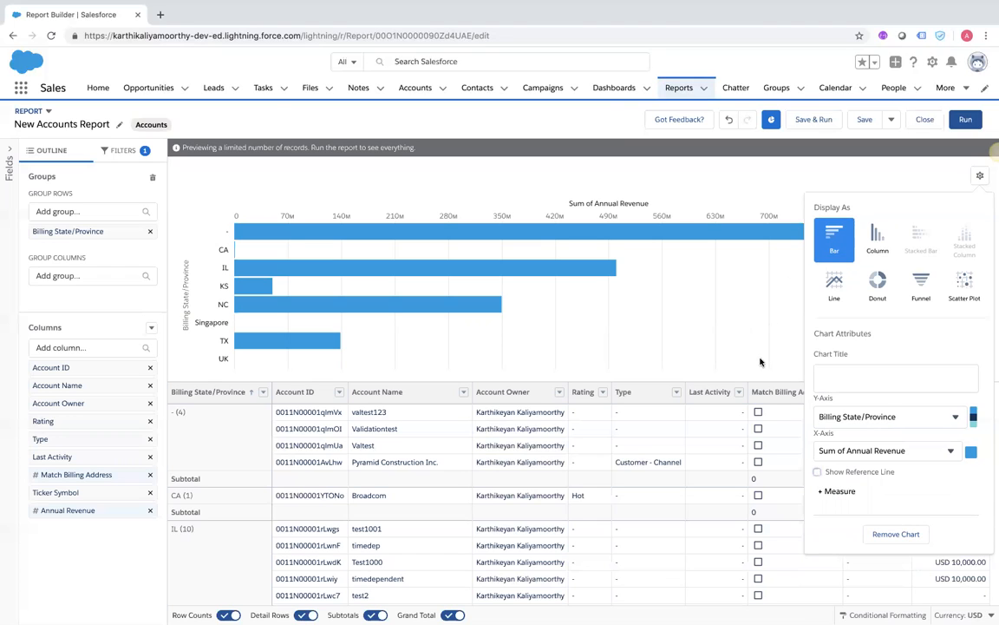
{"action": "left_click", "coordinate": [827, 178]}
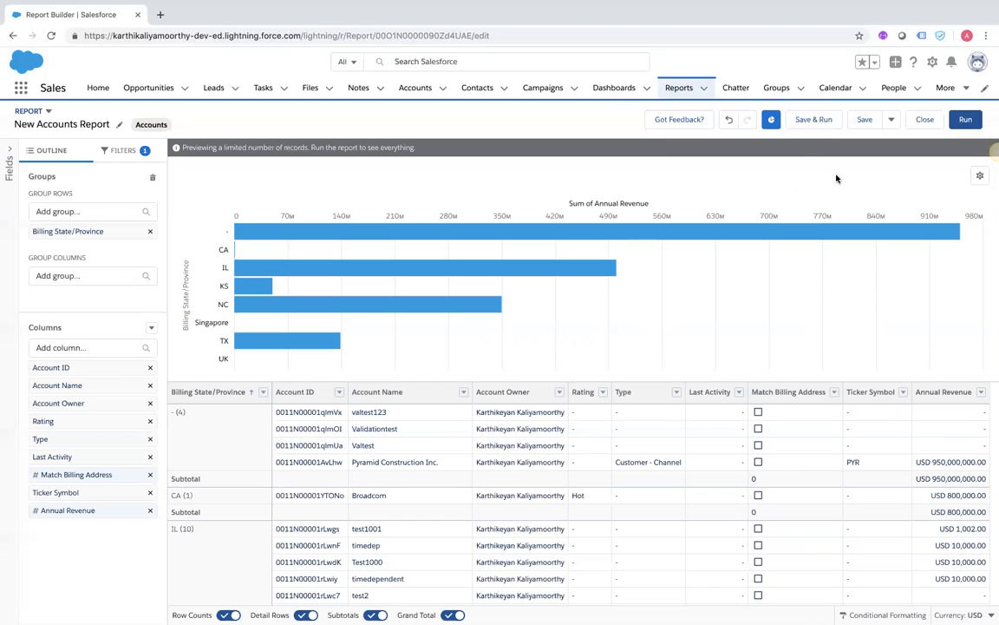
Save a copy of the report as 'Accounts Report with Chart' in Public Reports
{"action": "left_click", "coordinate": [894, 122]}
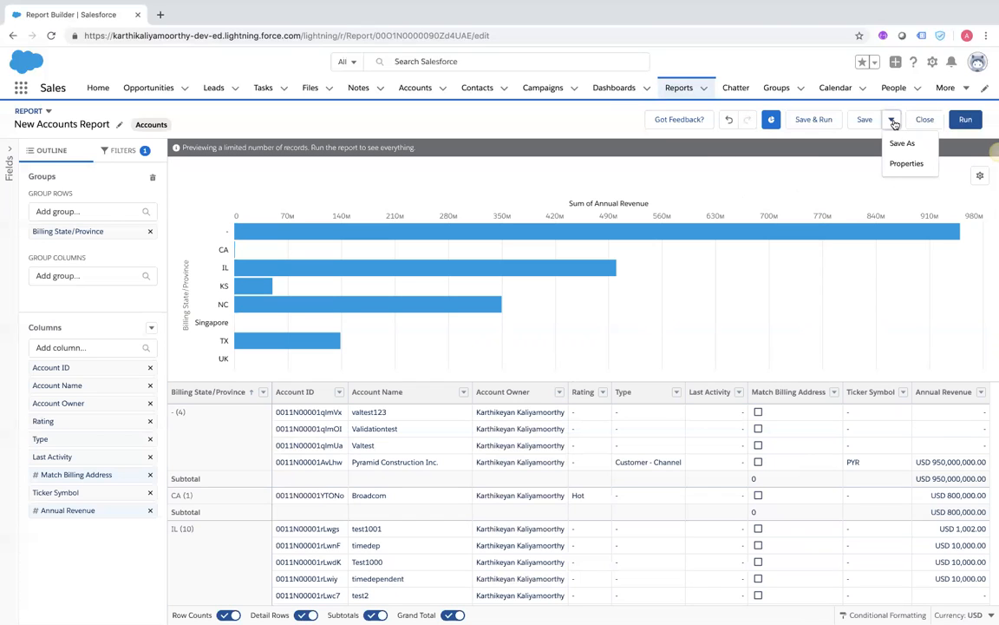
{"action": "left_click", "coordinate": [900, 145]}
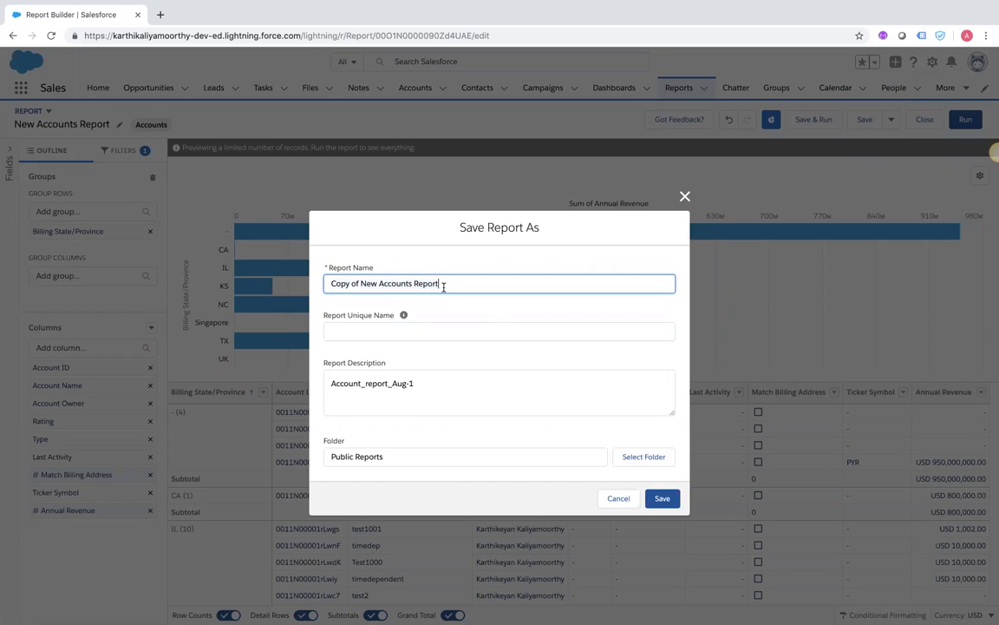
{"action": "left_click", "coordinate": [378, 284]}
{"action": "key", "text": "BackSpace"}
{"action": "key", "text": "BackSpace"}
{"action": "key", "text": "BackSpace"}
{"action": "key", "text": "BackSpace"}
{"action": "key", "text": "BackSpace"}
{"action": "key", "text": "BackSpace"}
{"action": "key", "text": "BackSpace"}
{"action": "key", "text": "BackSpace"}
{"action": "key", "text": "BackSpace"}
{"action": "key", "text": "BackSpace"}
{"action": "key", "text": "BackSpace"}
{"action": "key", "text": "BackSpace"}
{"action": "left_click", "coordinate": [408, 282]}
{"action": "type", "text": "with Char"}
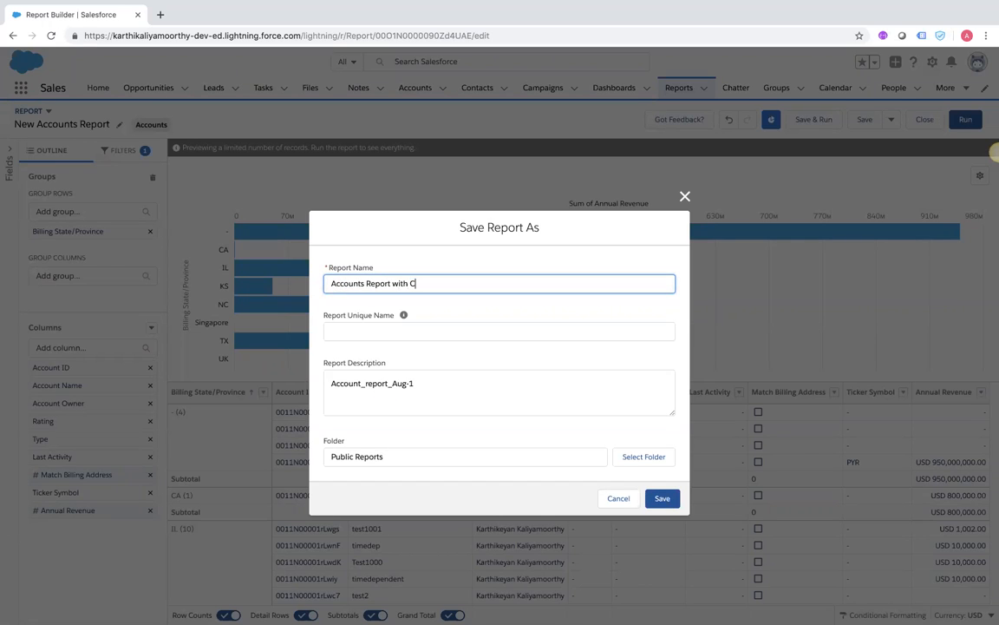
{"action": "type", "text": "t"}
{"action": "left_click", "coordinate": [379, 334]}
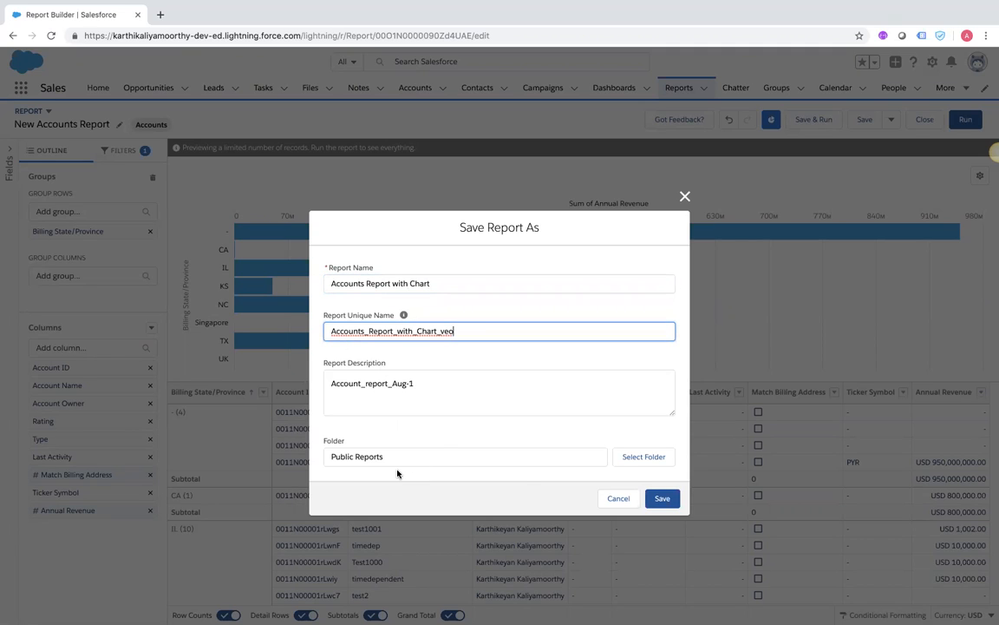
{"action": "left_click", "coordinate": [661, 500]}
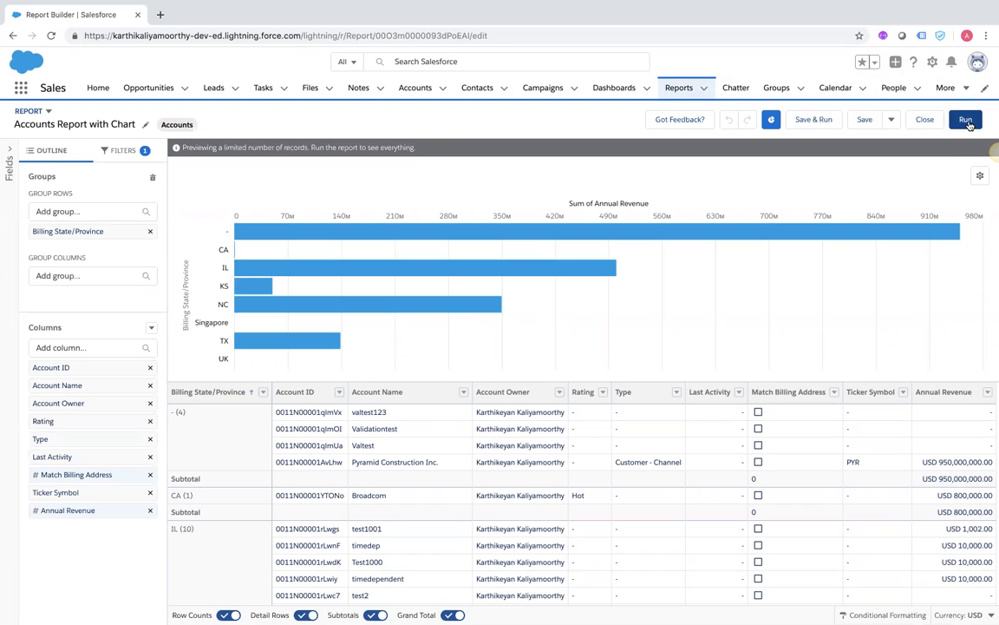
Run Accounts Report with Chart and review its 24 records and revenue bar chart
{"action": "left_click", "coordinate": [967, 121]}
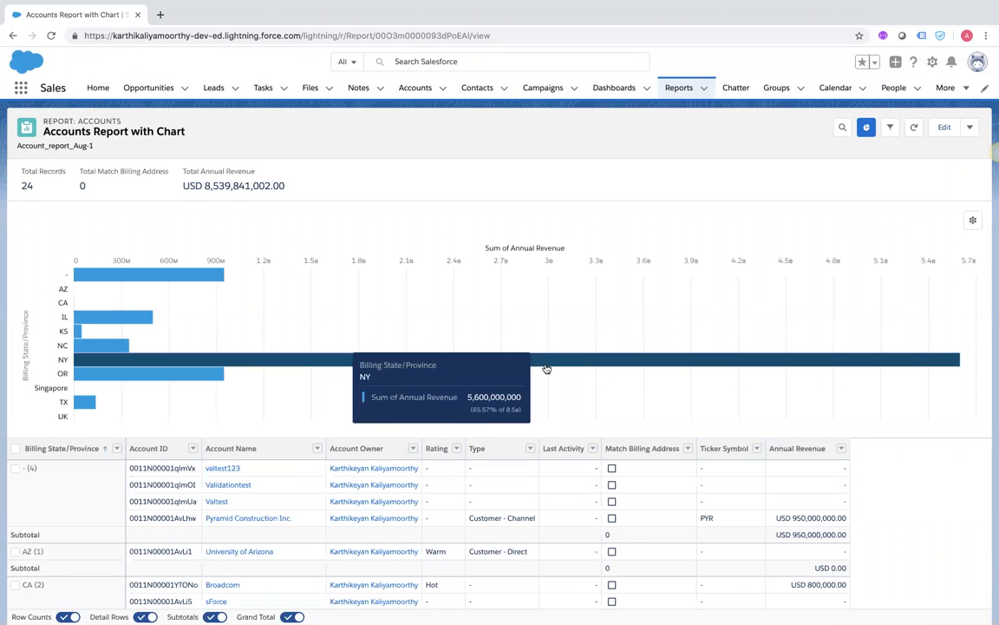
{"action": "scroll", "coordinate": [538, 277], "scroll_direction": "down", "scroll_amount": 3}
{"action": "scroll", "coordinate": [541, 256], "scroll_direction": "down", "scroll_amount": 5}
{"action": "scroll", "coordinate": [542, 257], "scroll_direction": "up", "scroll_amount": 10}
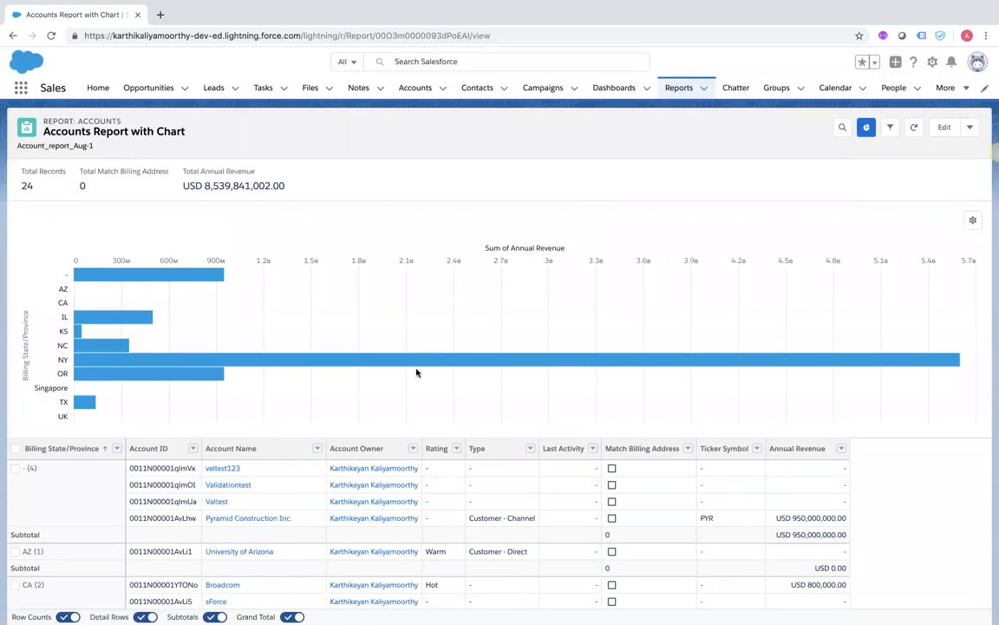
{"action": "scroll", "coordinate": [416, 373], "scroll_direction": "down", "scroll_amount": 5}
{"action": "scroll", "coordinate": [416, 373], "scroll_direction": "down", "scroll_amount": 1}
{"action": "scroll", "coordinate": [416, 373], "scroll_direction": "up", "scroll_amount": 10}
{"action": "left_click", "coordinate": [971, 128]}
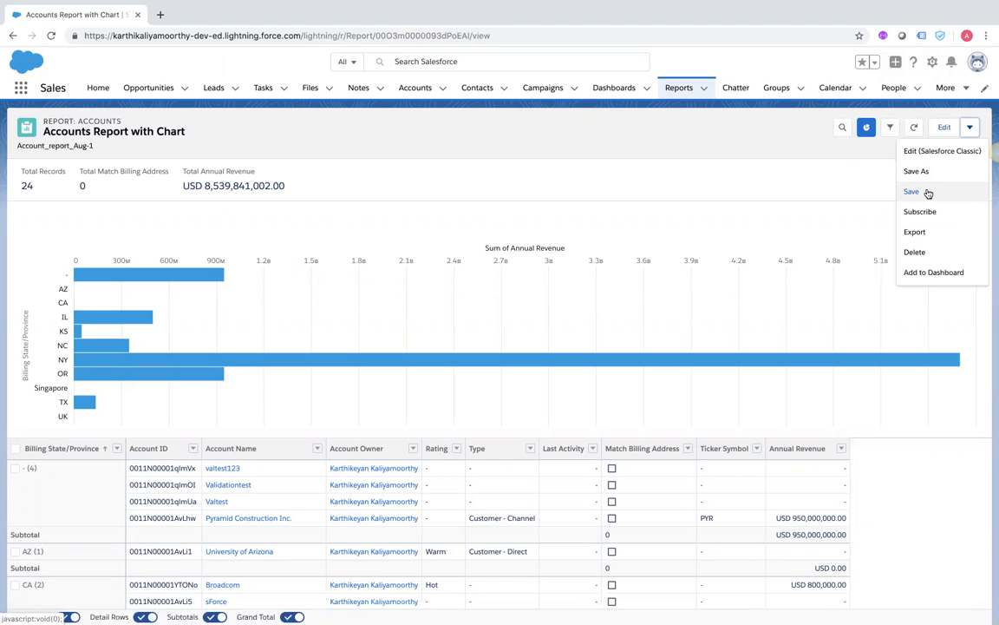
Subscribe to the report (Weekly, Sun, 5:00 PM) and view its recipients, currently only Me
{"action": "left_click", "coordinate": [926, 212]}
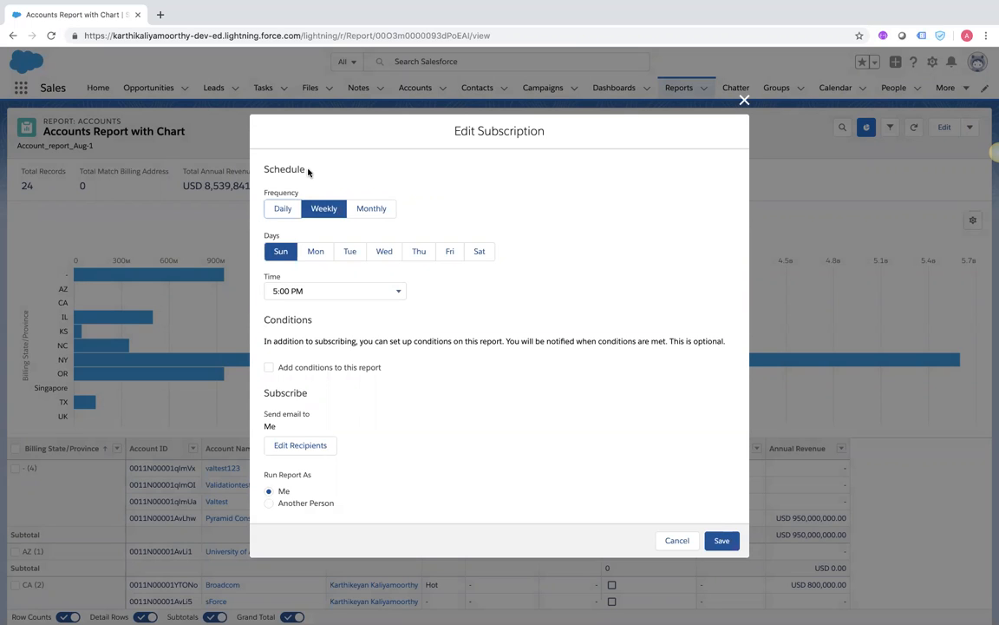
{"action": "left_click", "coordinate": [298, 444]}
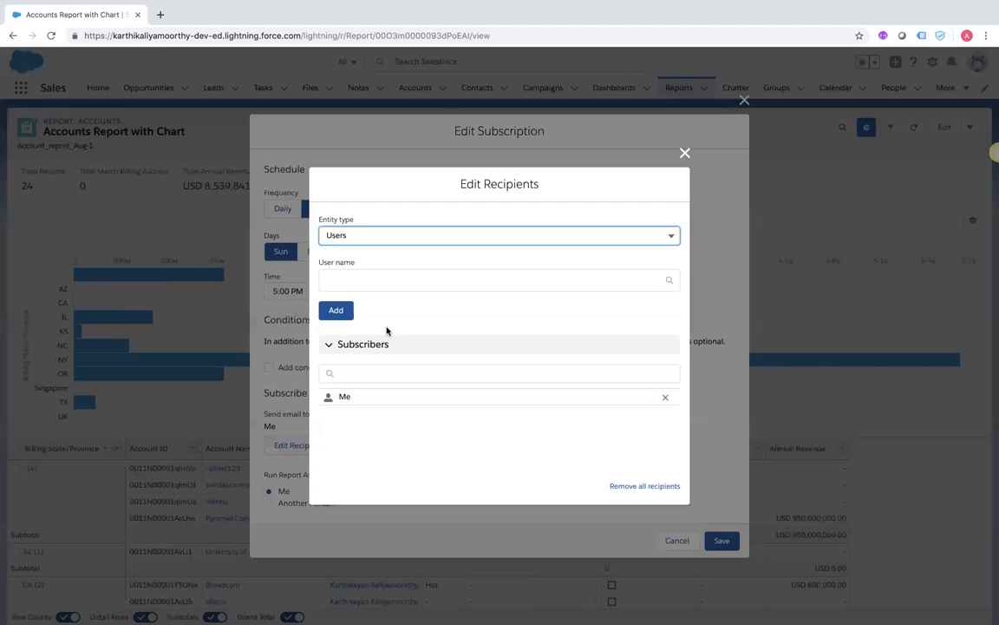
Close the recipients dialog without changes, keeping Me as the sole subscriber
{"action": "left_click", "coordinate": [355, 376]}
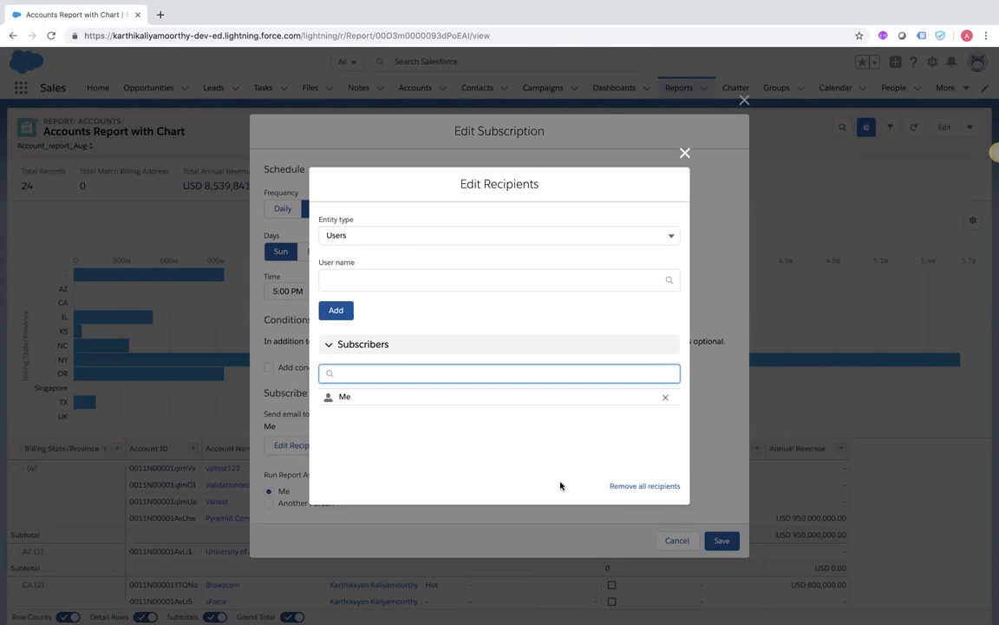
{"action": "left_click", "coordinate": [685, 154]}
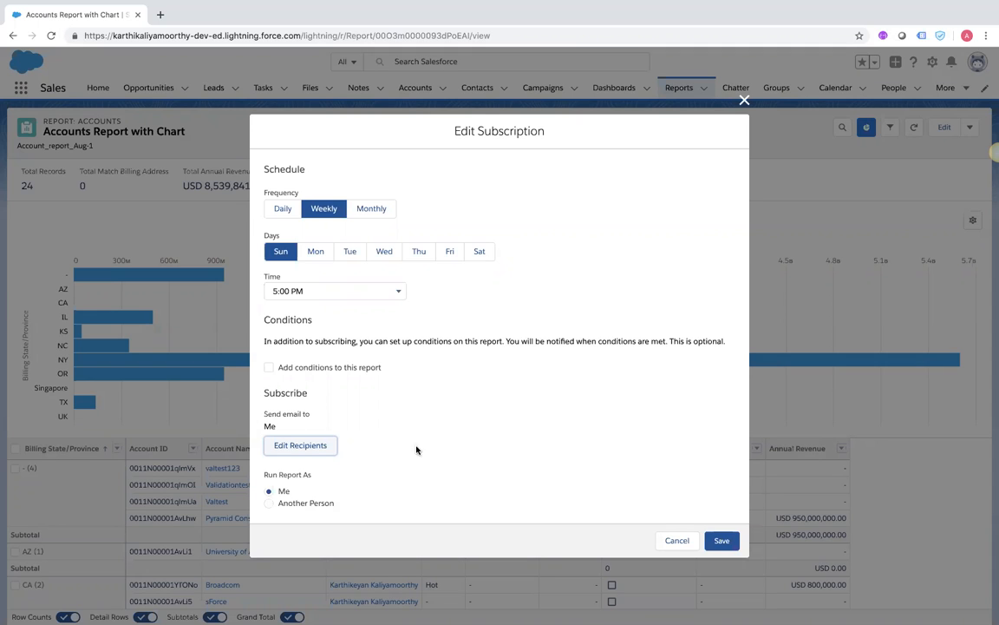
Try daily and monthly schedules, setting monthly delivery on the 1st of the month
{"action": "left_click", "coordinate": [285, 208]}
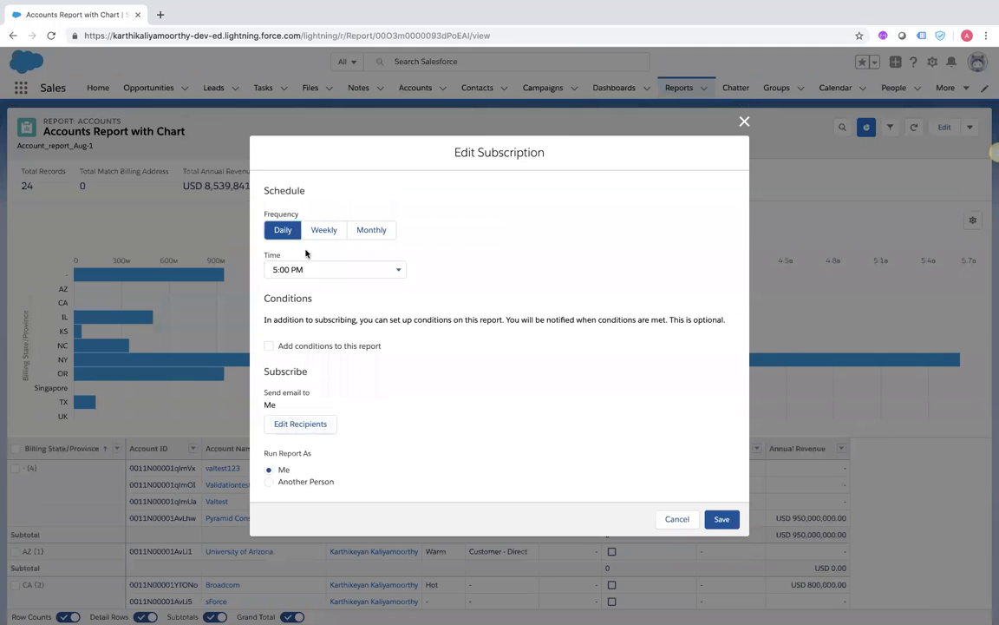
{"action": "left_click", "coordinate": [324, 230]}
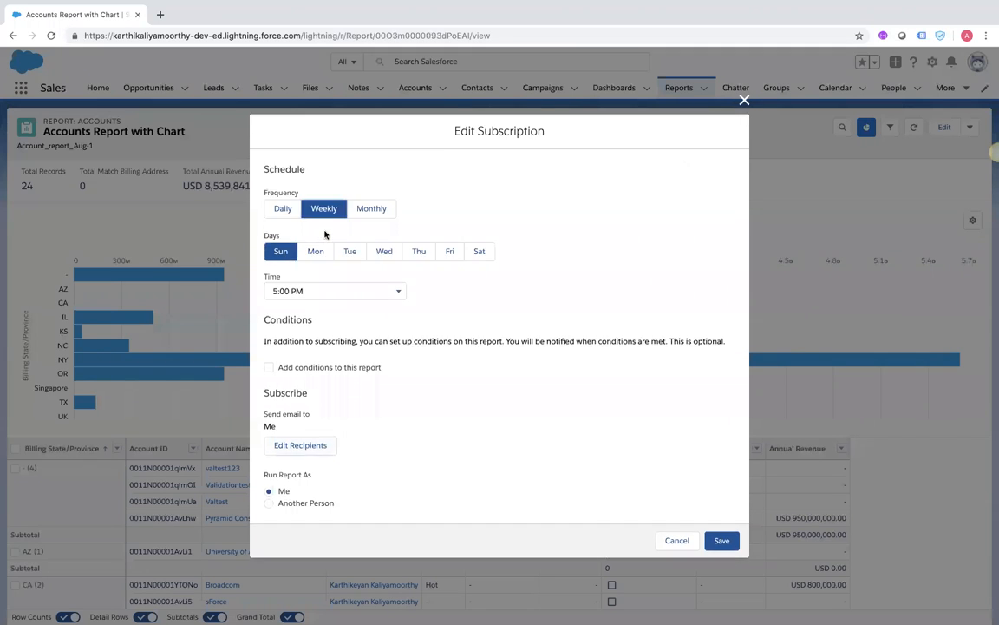
{"action": "left_click", "coordinate": [372, 208]}
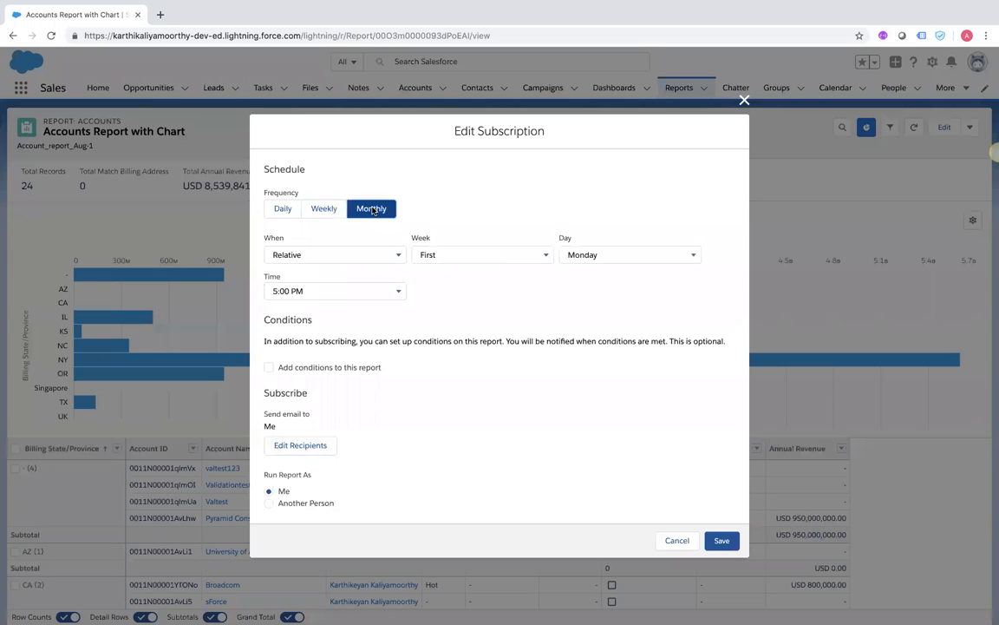
{"action": "left_click", "coordinate": [319, 256]}
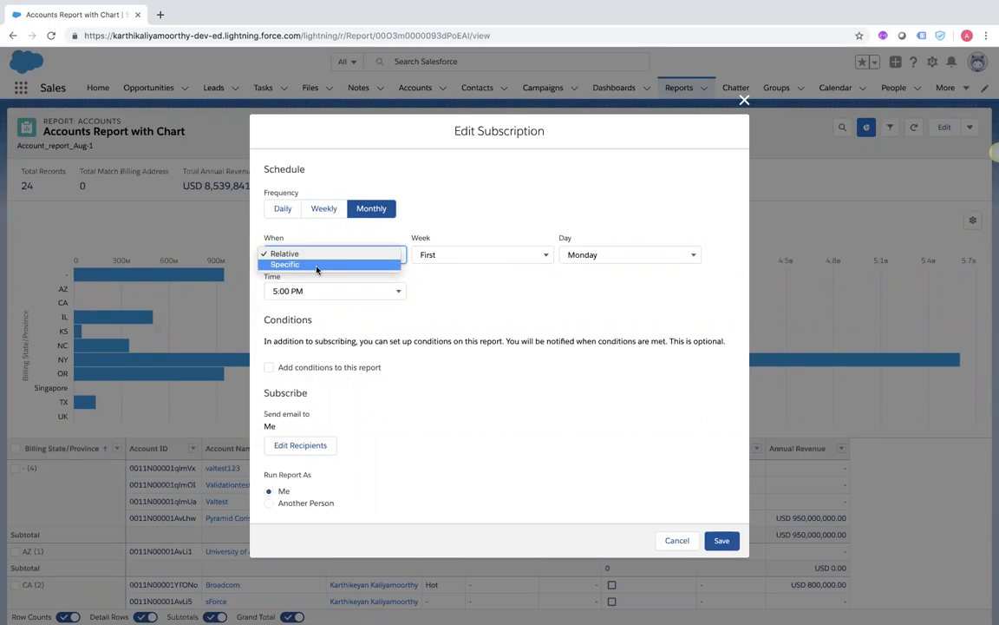
{"action": "left_click", "coordinate": [317, 266]}
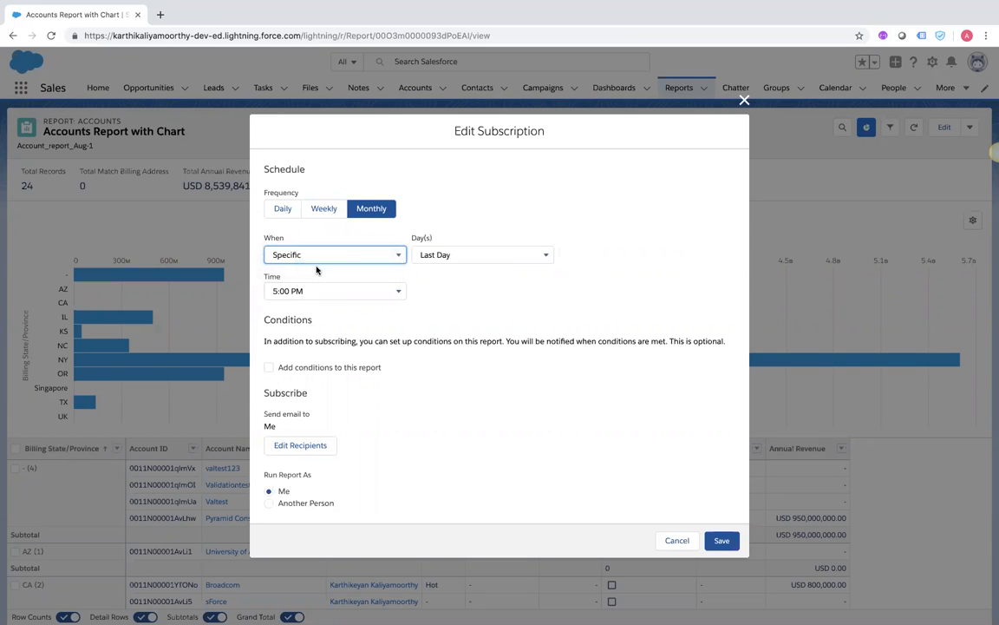
{"action": "left_click", "coordinate": [439, 257]}
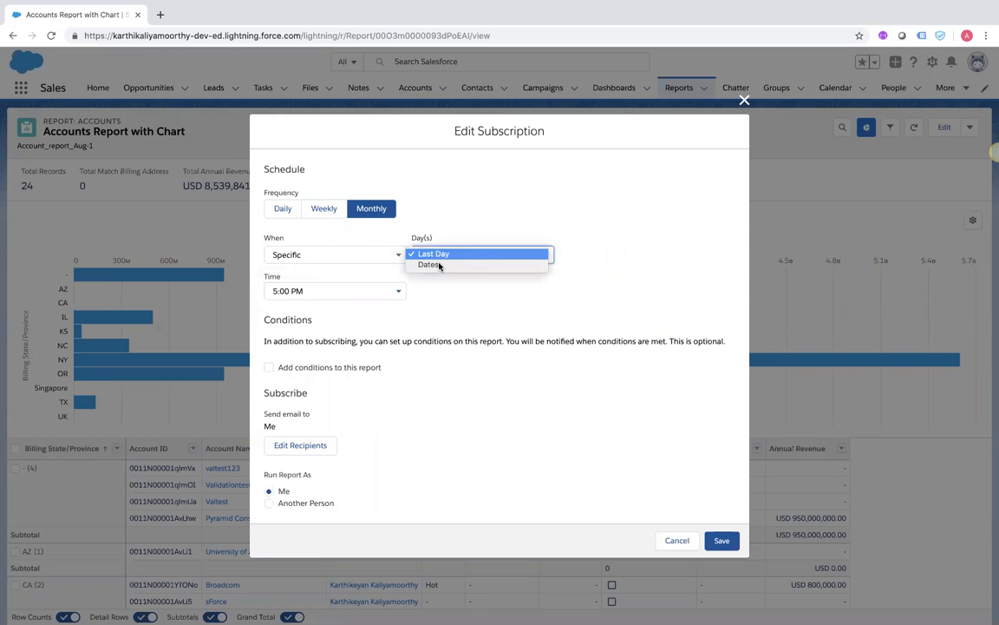
{"action": "left_click", "coordinate": [438, 268]}
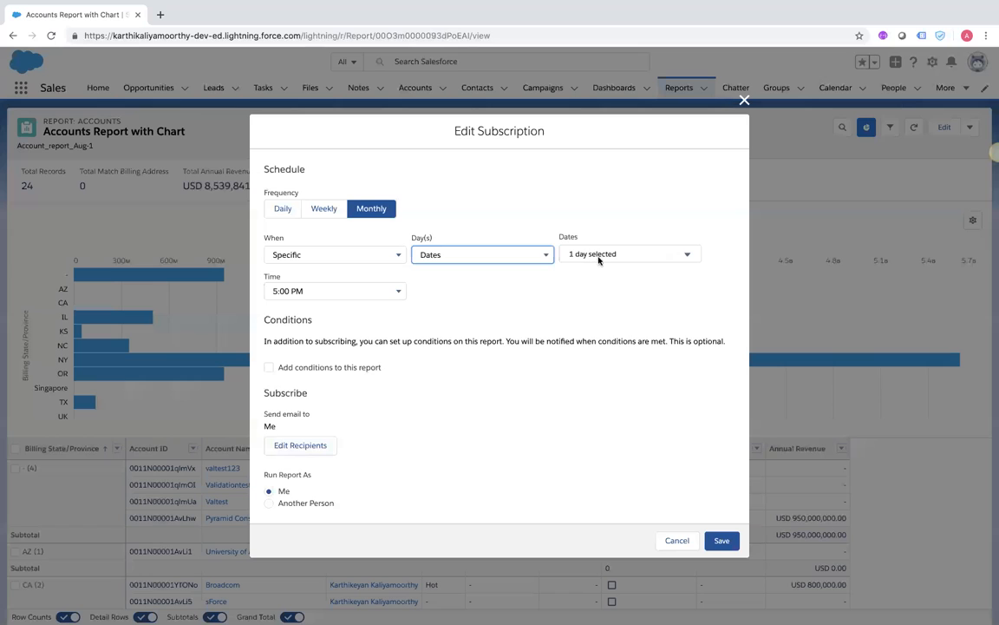
{"action": "left_click", "coordinate": [600, 255]}
{"action": "left_click", "coordinate": [596, 280]}
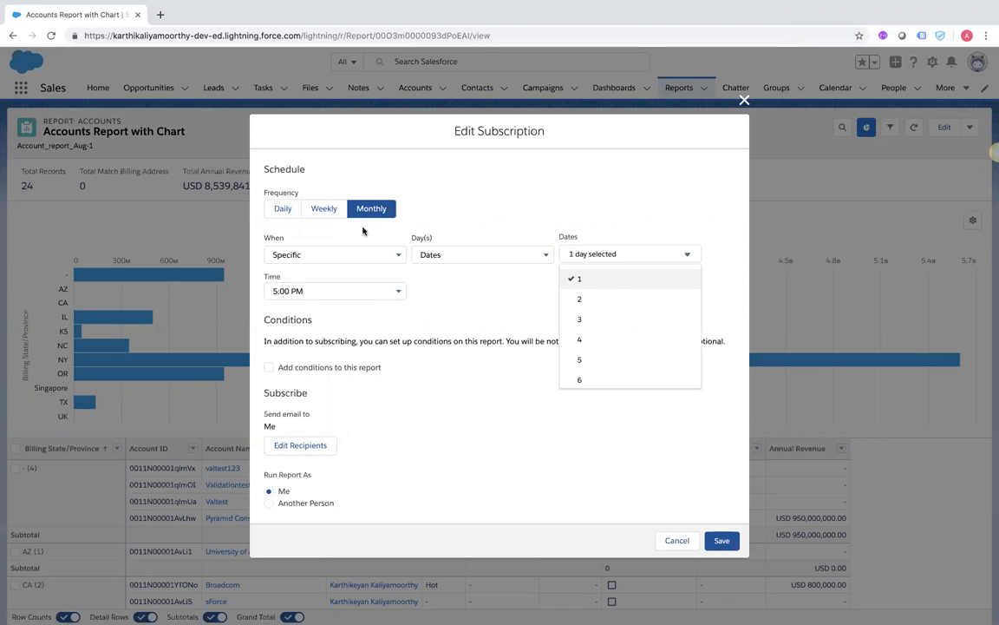
Switch back to weekly delivery on Monday only at 10:00 AM and enable report conditions
{"action": "left_click", "coordinate": [320, 209]}
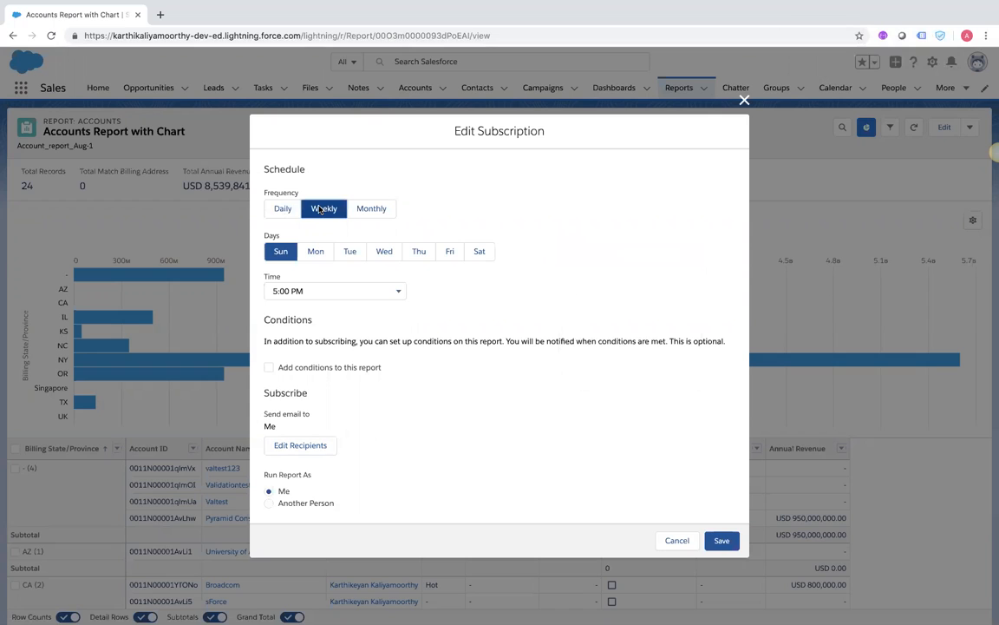
{"action": "left_click", "coordinate": [313, 252]}
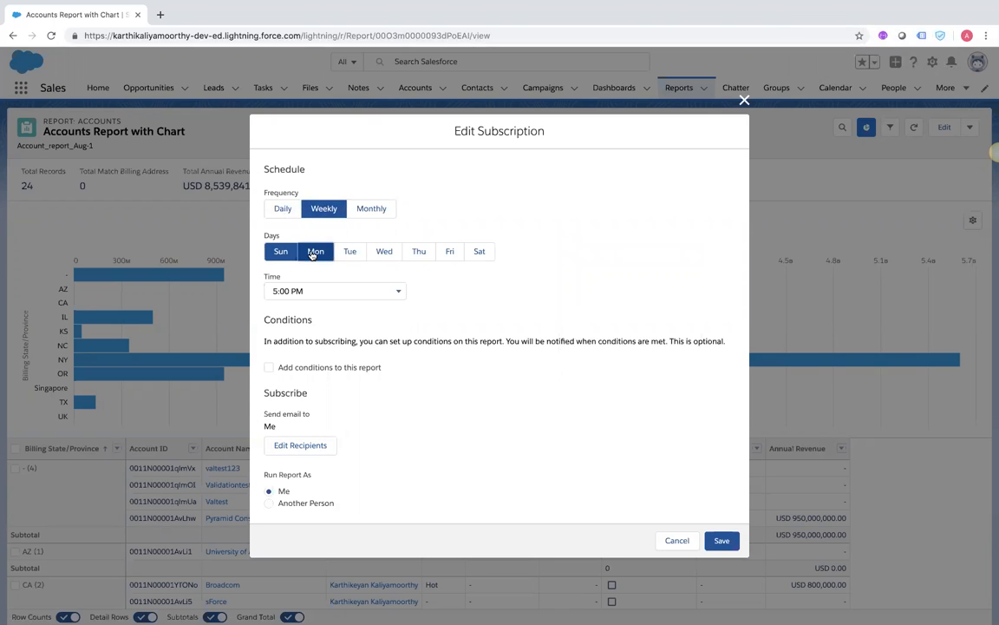
{"action": "left_click", "coordinate": [284, 253]}
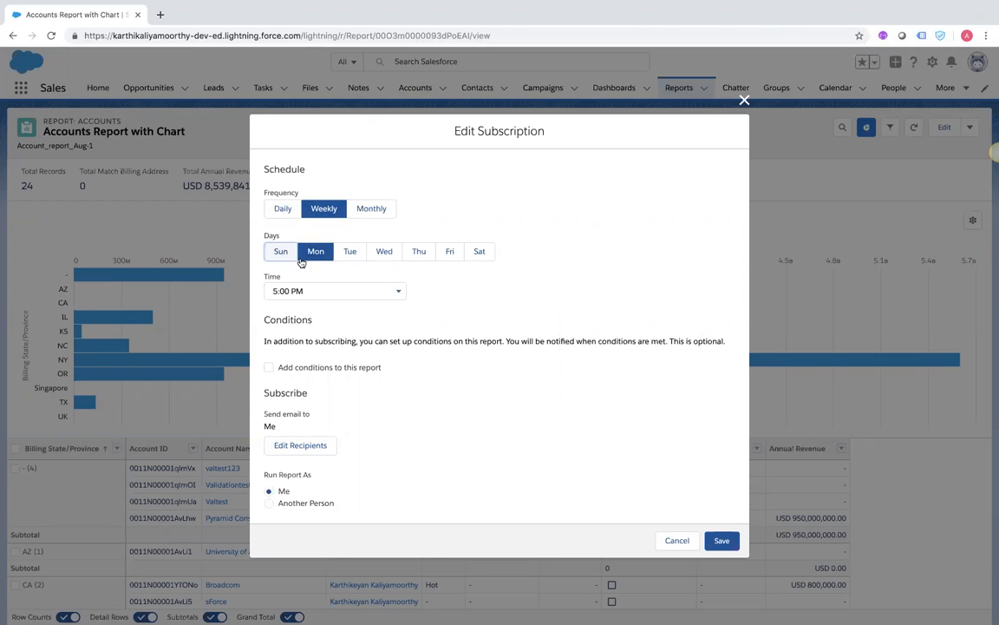
{"action": "left_click", "coordinate": [279, 290]}
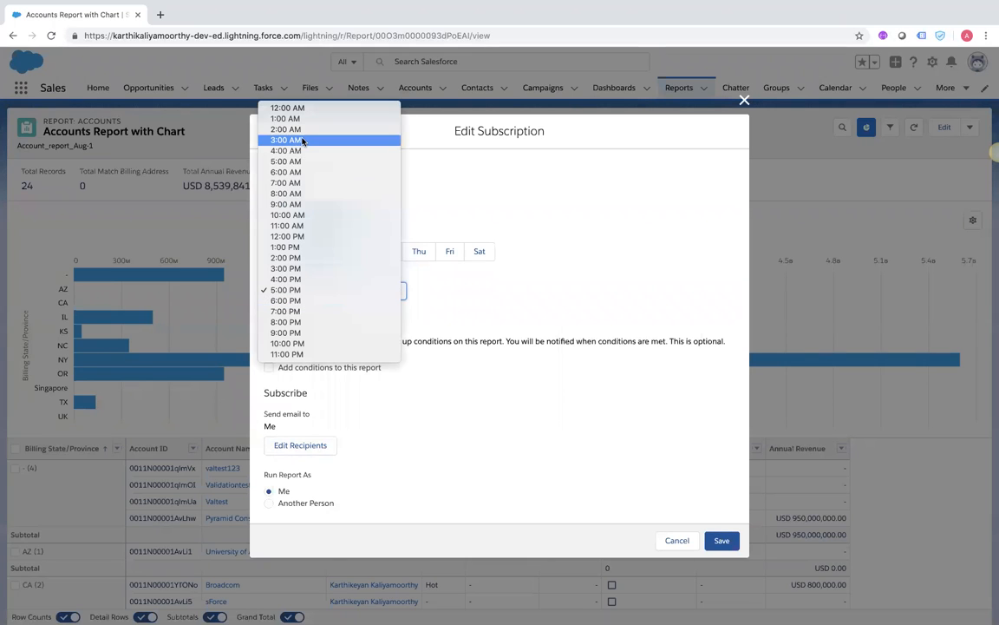
{"action": "left_click", "coordinate": [292, 216]}
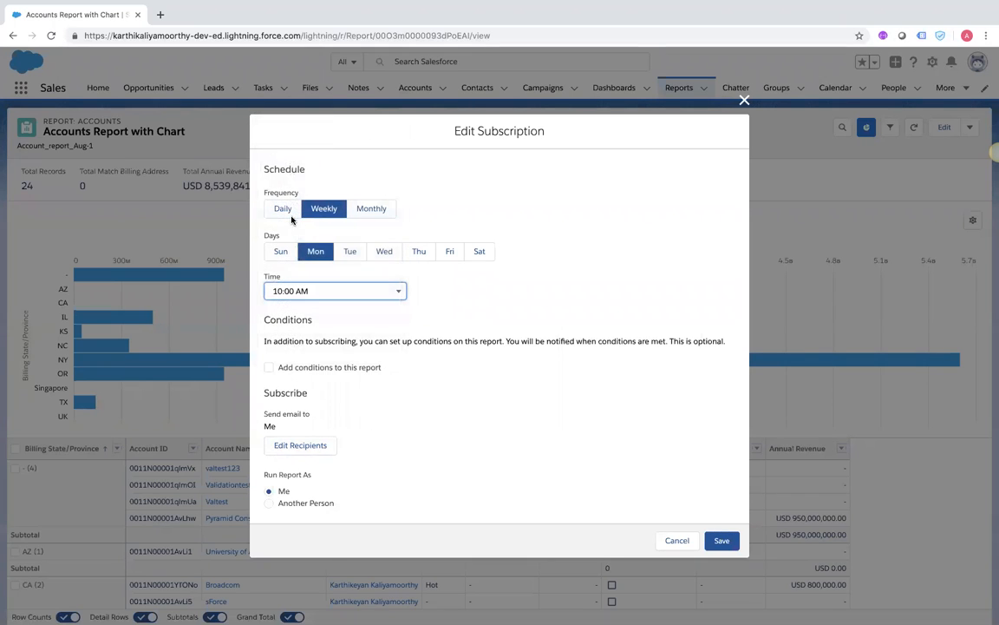
{"action": "left_click", "coordinate": [269, 368]}
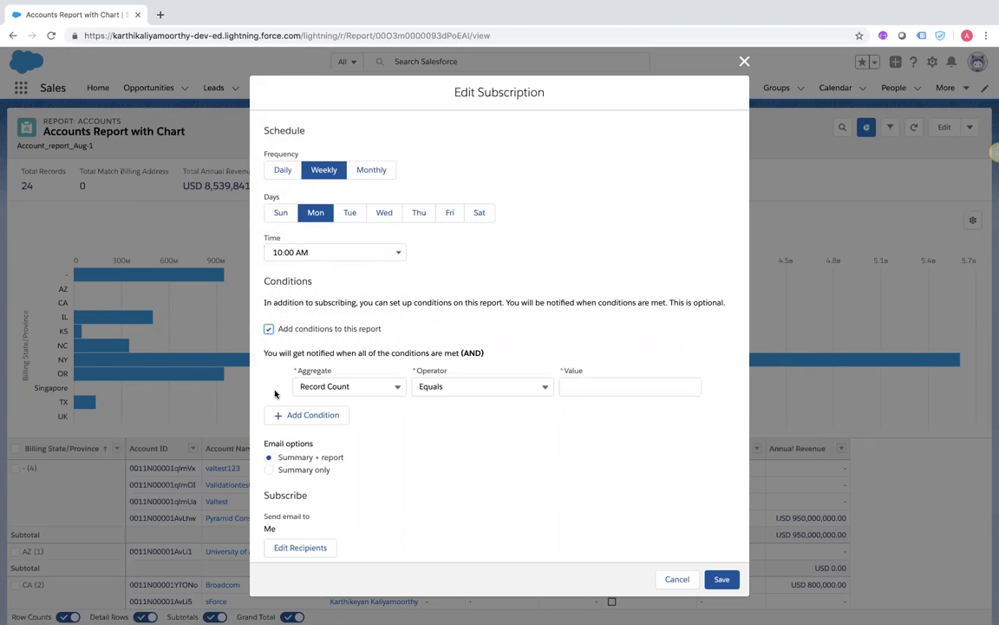
Review the condition's Aggregate options, then close Edit Subscription without saving
{"action": "left_click", "coordinate": [389, 389]}
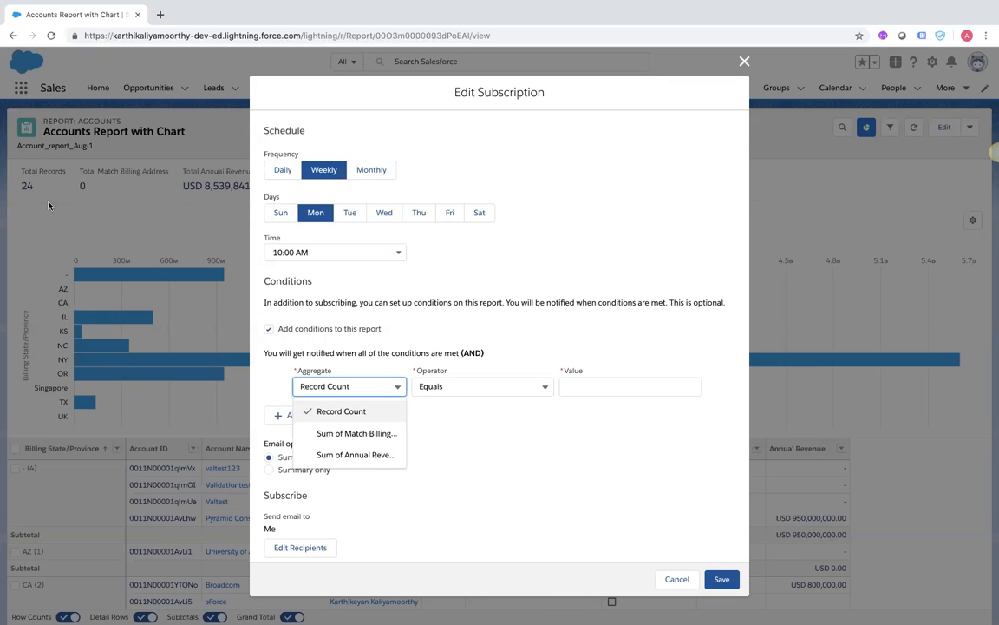
{"action": "left_click", "coordinate": [744, 62]}
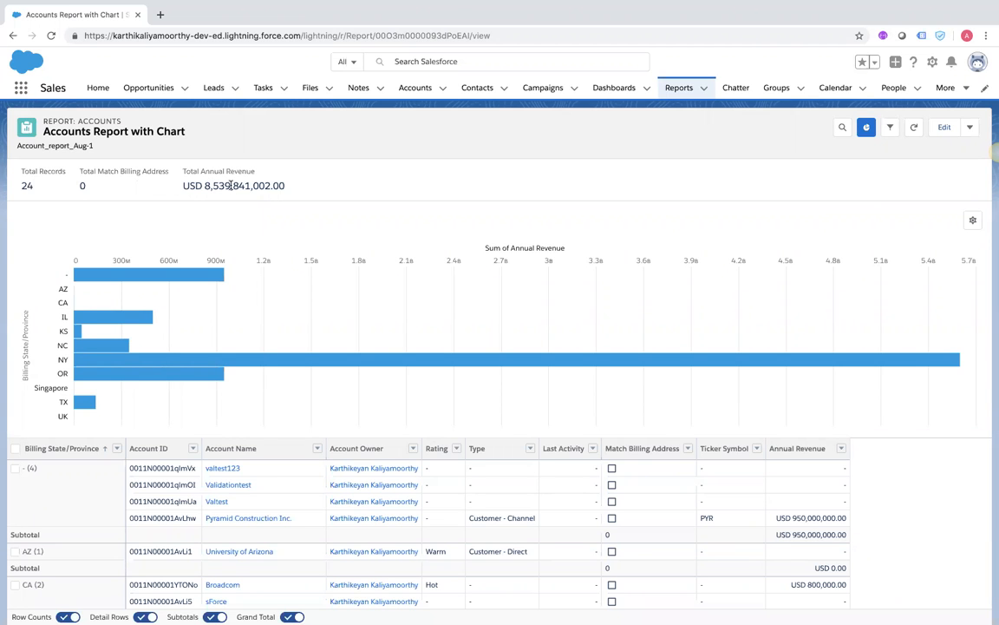
Reopen the Accounts Report with Chart subscription settings through Subscribe in the Edit menu
{"action": "scroll", "coordinate": [304, 361], "scroll_direction": "down", "scroll_amount": 4}
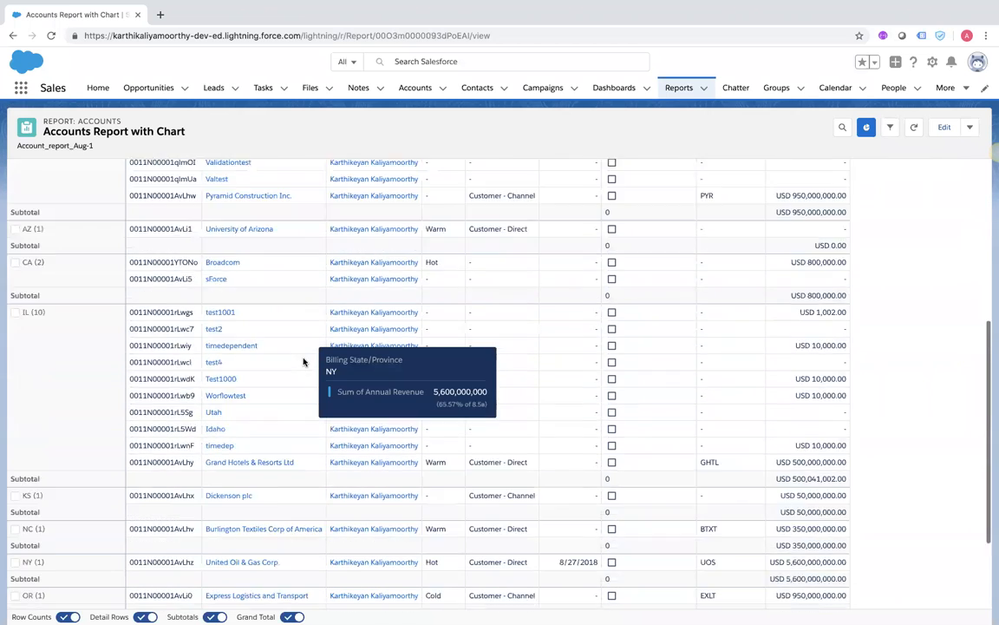
{"action": "scroll", "coordinate": [304, 361], "scroll_direction": "down", "scroll_amount": 3}
{"action": "scroll", "coordinate": [304, 359], "scroll_direction": "up", "scroll_amount": 7}
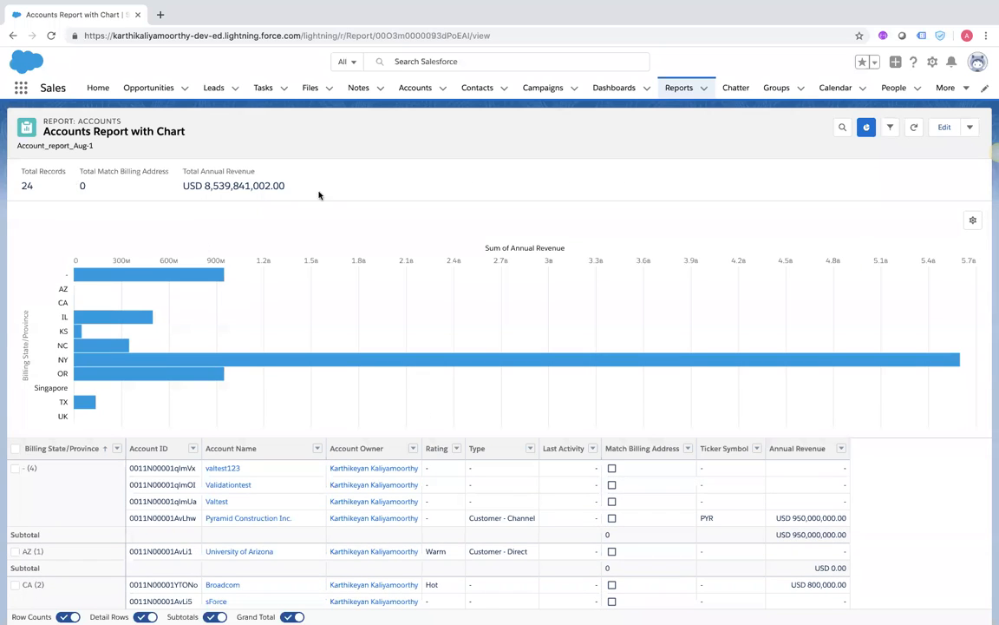
{"action": "left_click", "coordinate": [970, 129]}
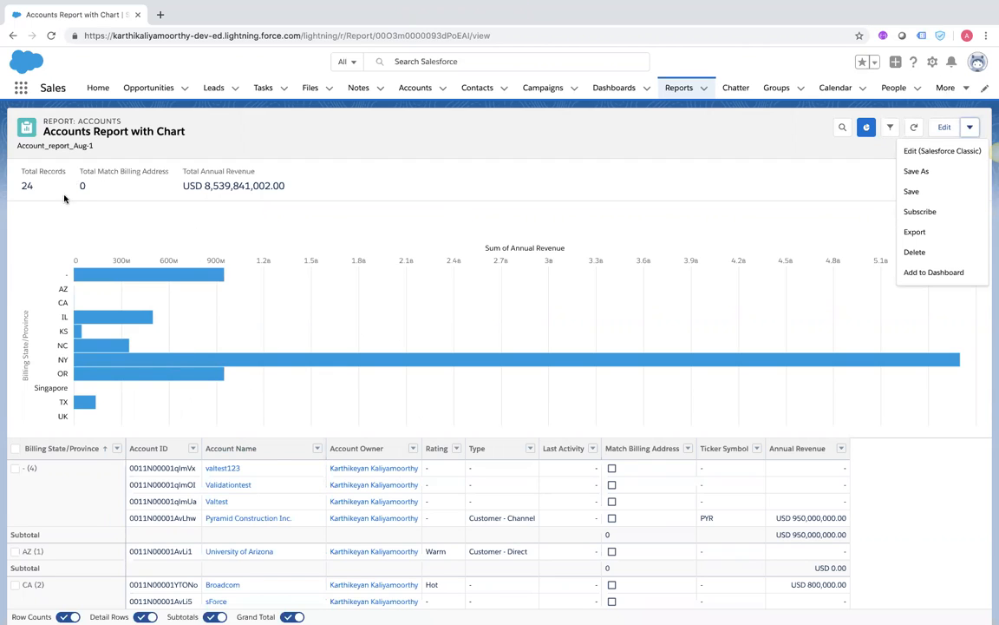
{"action": "left_click", "coordinate": [921, 211]}
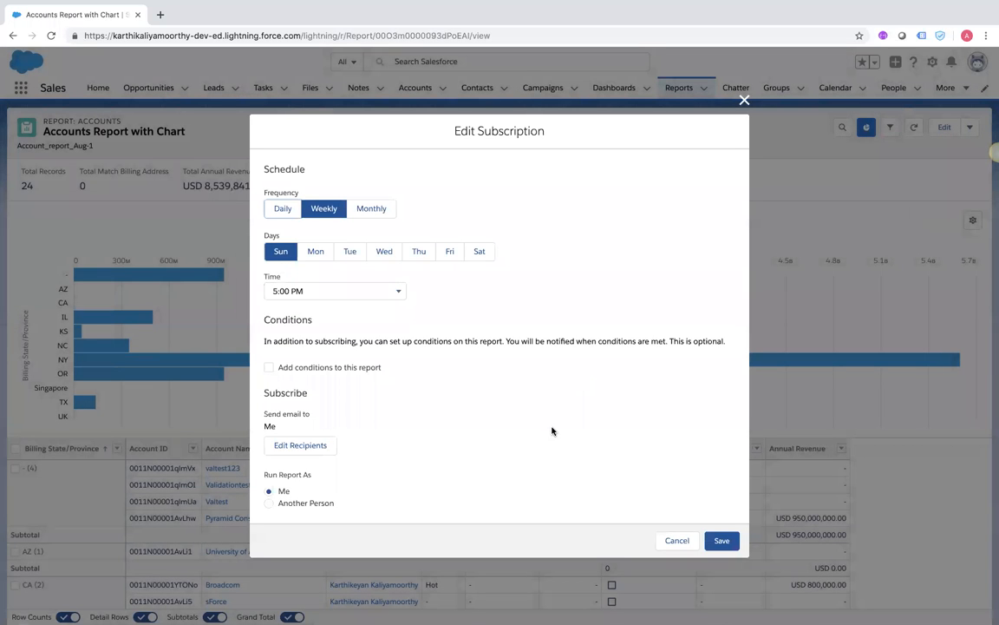
Enable conditions and base the first condition on Sum of Annual Revenue
{"action": "left_click", "coordinate": [269, 368]}
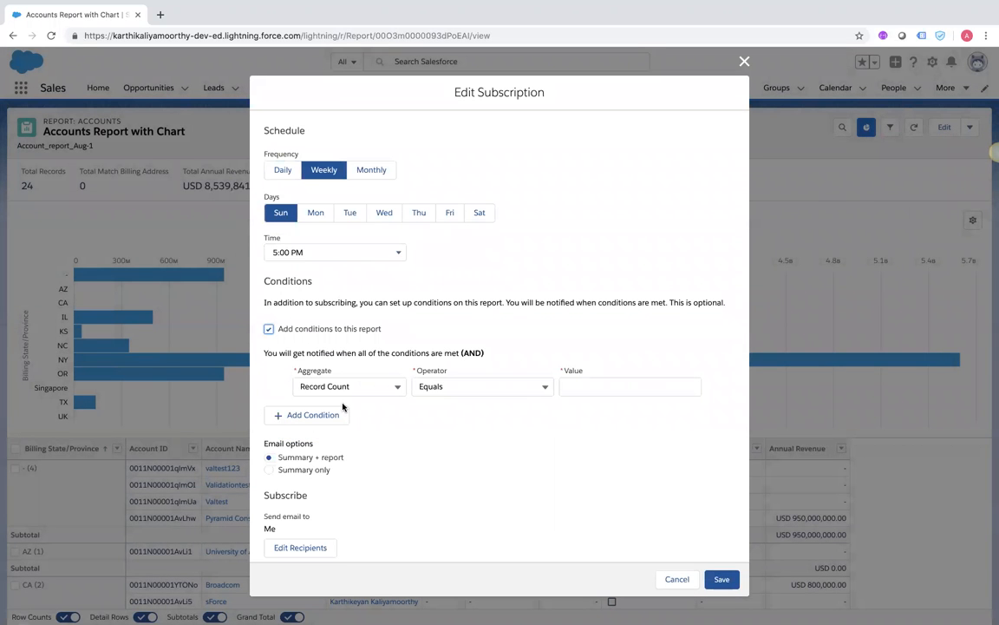
{"action": "left_click", "coordinate": [369, 389]}
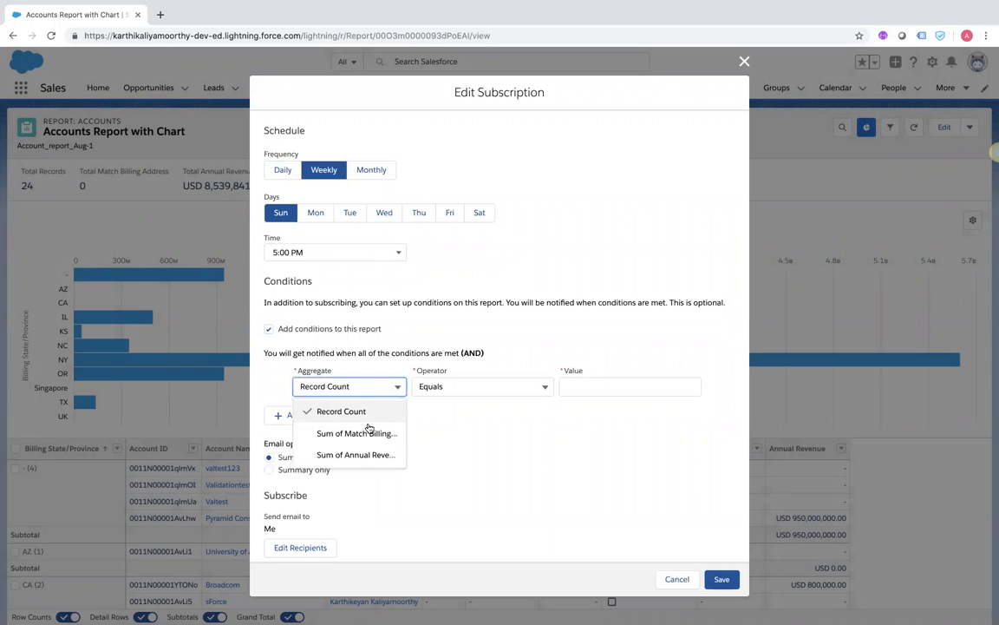
{"action": "left_click", "coordinate": [366, 454]}
{"action": "left_click", "coordinate": [585, 391]}
{"action": "scroll", "coordinate": [529, 439], "scroll_direction": "down", "scroll_amount": 1}
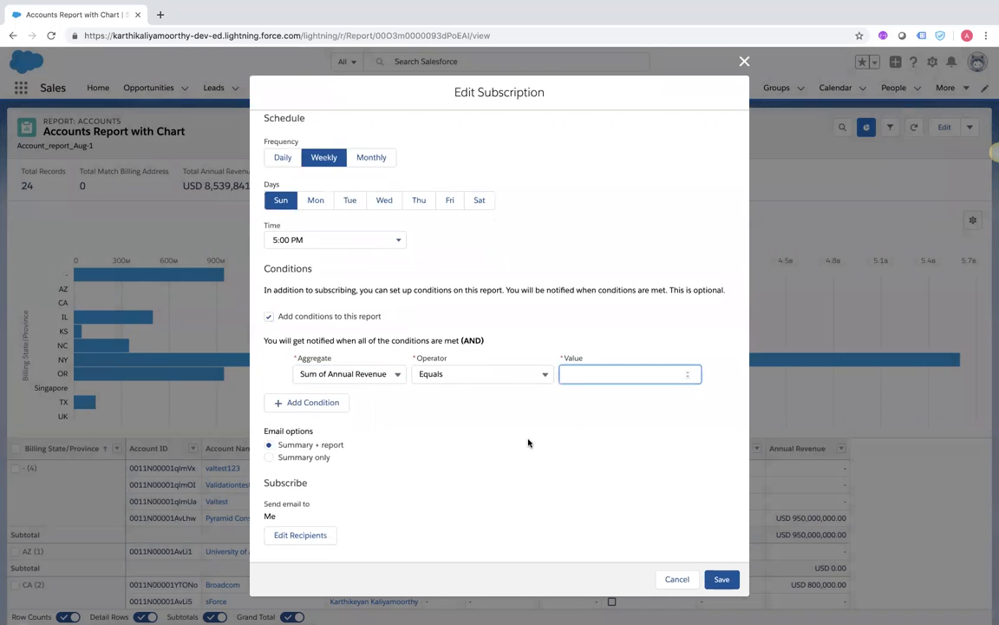
Add a second Record Count condition, email Summary only, and bring up Edit Recipients
{"action": "left_click", "coordinate": [299, 387]}
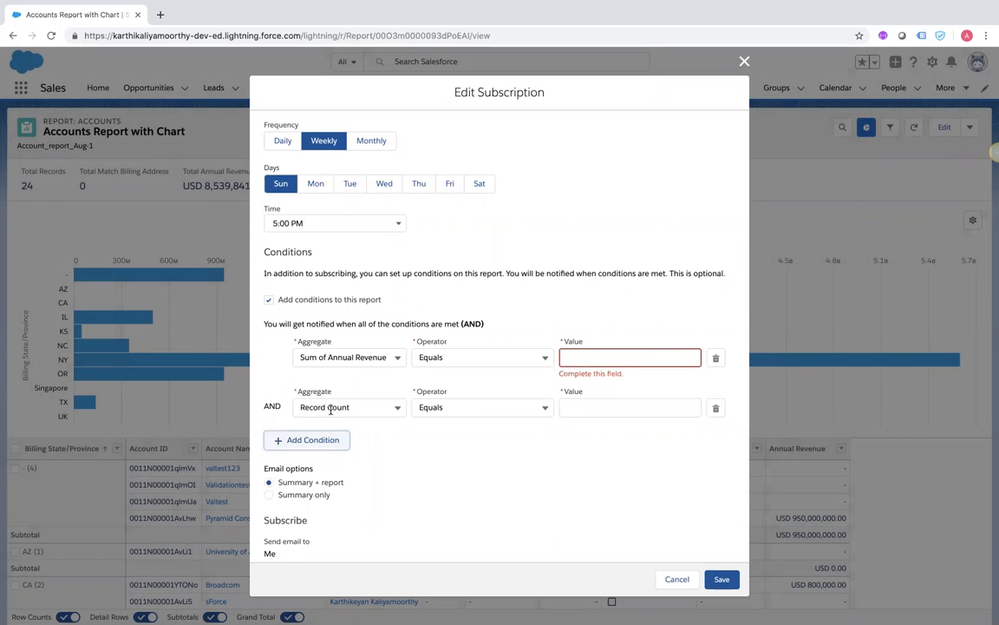
{"action": "left_click", "coordinate": [334, 408]}
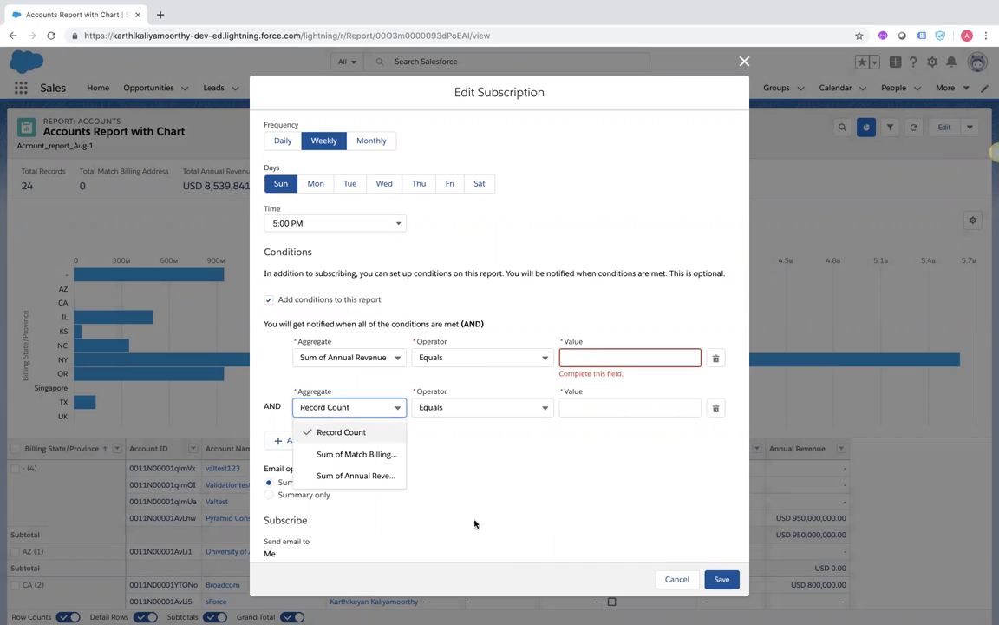
{"action": "left_click", "coordinate": [427, 469]}
{"action": "scroll", "coordinate": [425, 447], "scroll_direction": "down", "scroll_amount": 2}
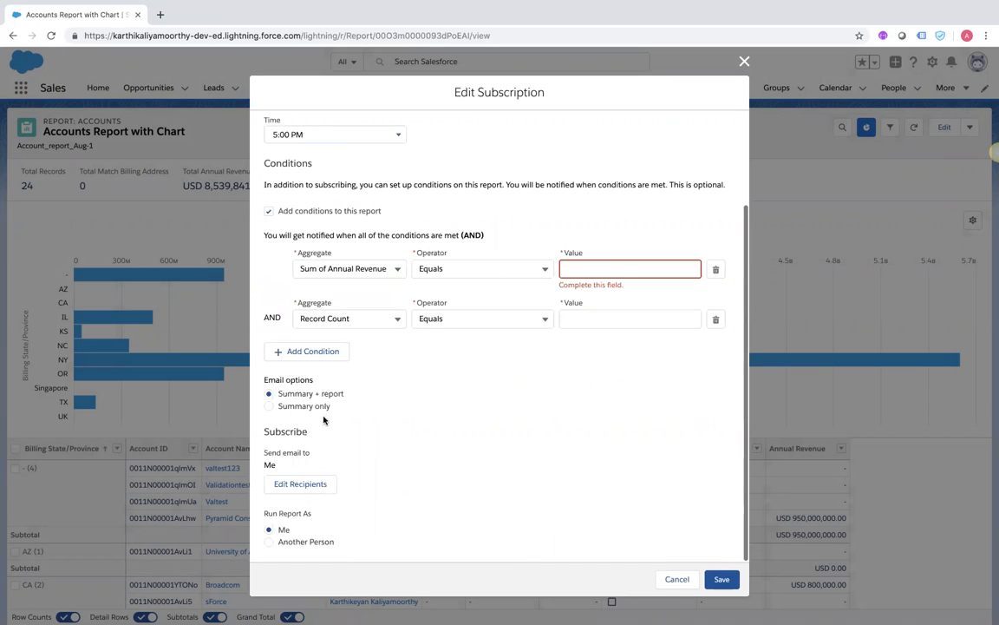
{"action": "left_click", "coordinate": [269, 406]}
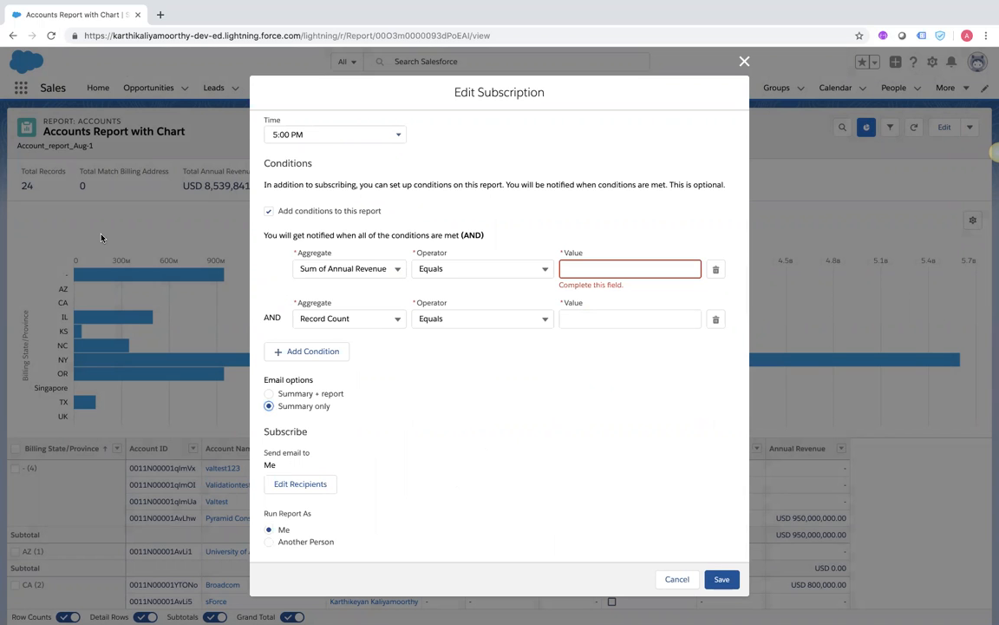
{"action": "left_click", "coordinate": [291, 483]}
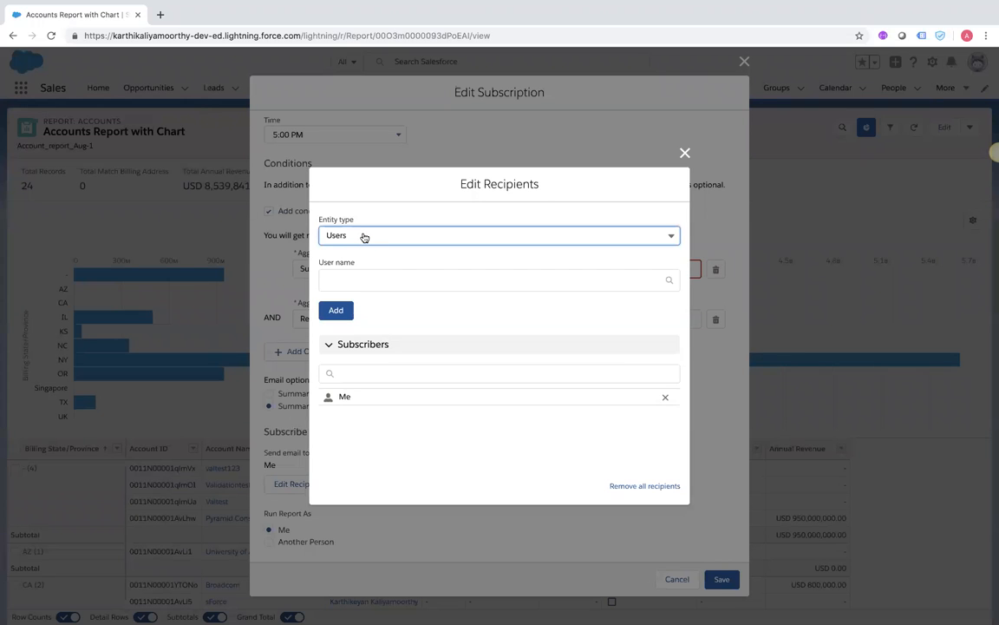
Set recipient type to Role and Subordinates, picking the CFO role instead of CEO
{"action": "left_click", "coordinate": [365, 237]}
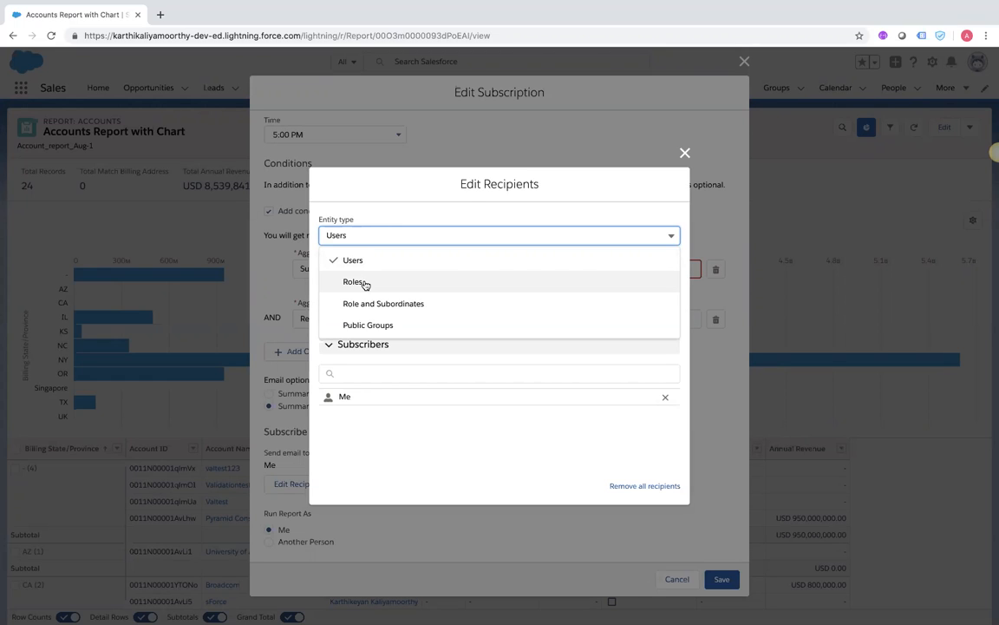
{"action": "left_click", "coordinate": [364, 283]}
{"action": "left_click", "coordinate": [355, 236]}
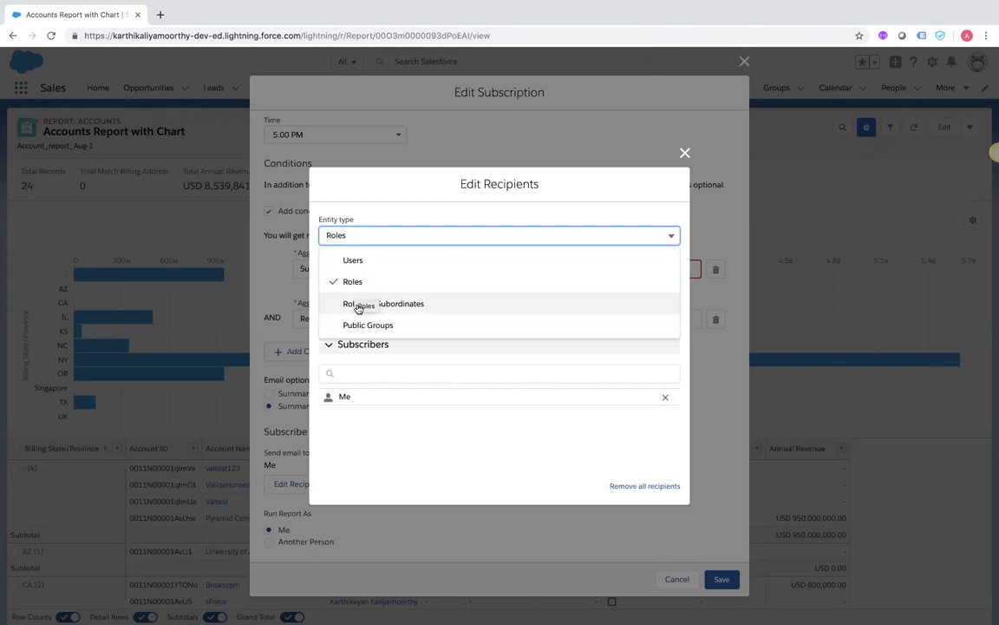
{"action": "left_click", "coordinate": [356, 304]}
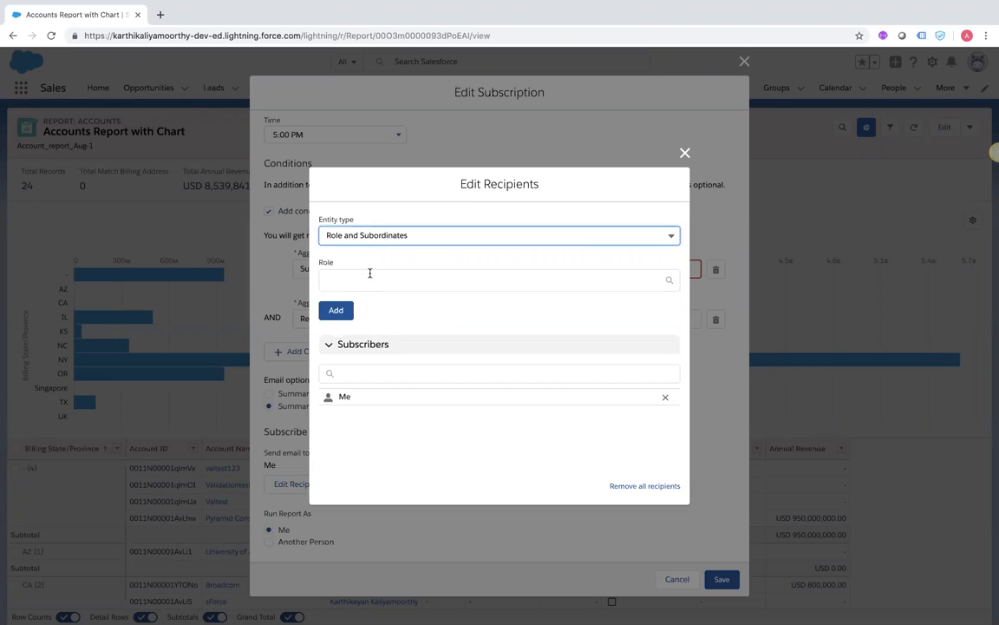
{"action": "left_click", "coordinate": [366, 277]}
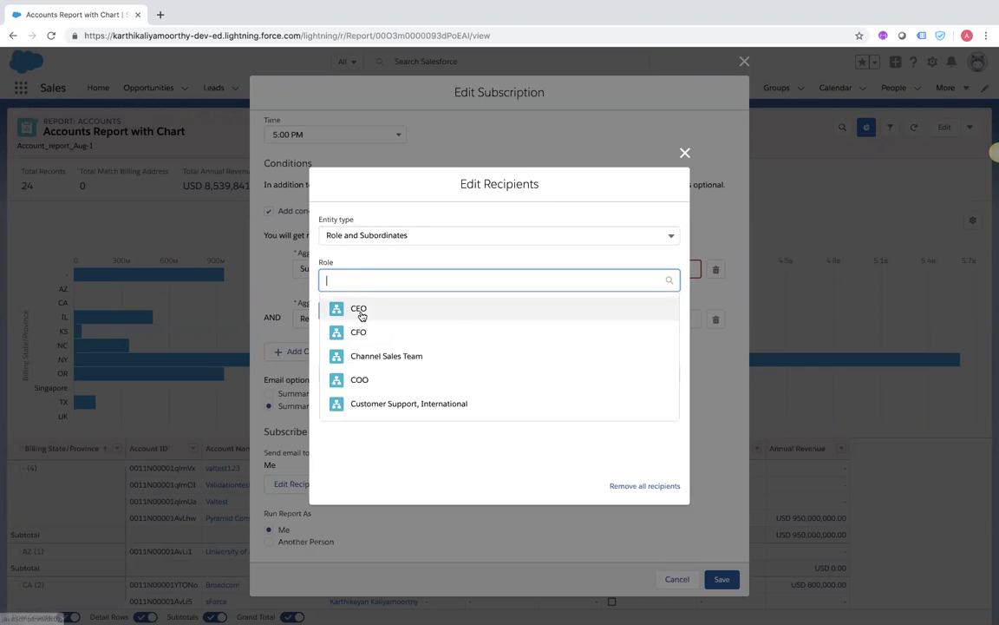
{"action": "left_click", "coordinate": [361, 308]}
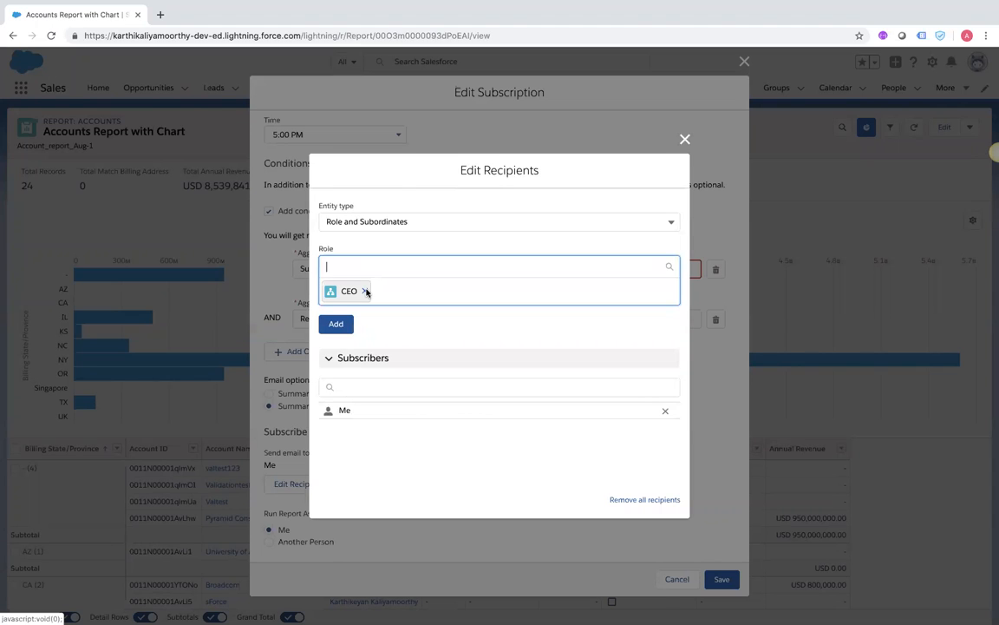
{"action": "left_click", "coordinate": [365, 291]}
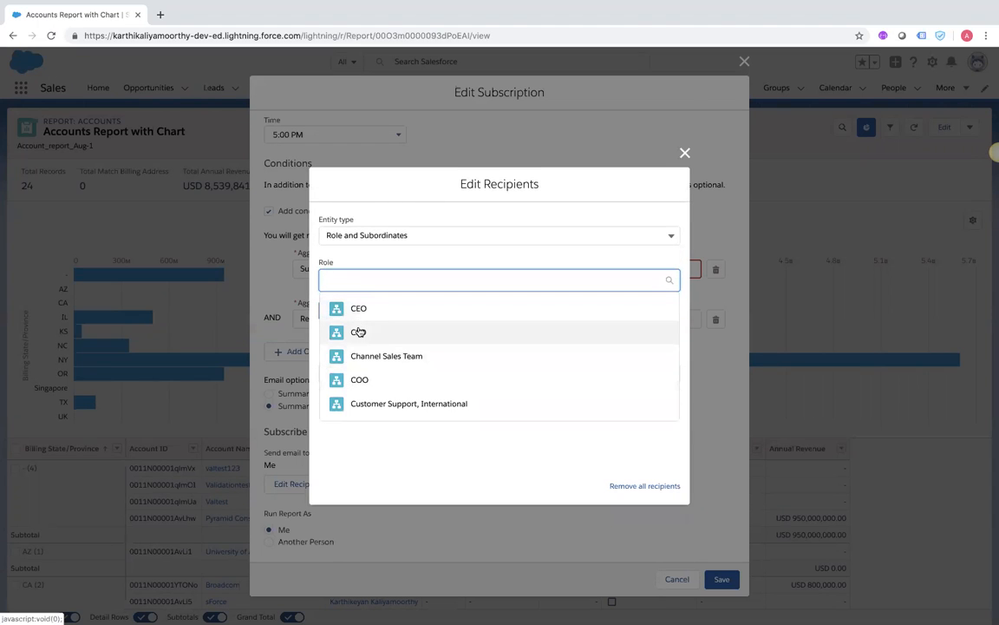
{"action": "left_click", "coordinate": [358, 331]}
Search the subscriber list, switch the type to Public Groups, and close the recipient editor
{"action": "left_click", "coordinate": [348, 390]}
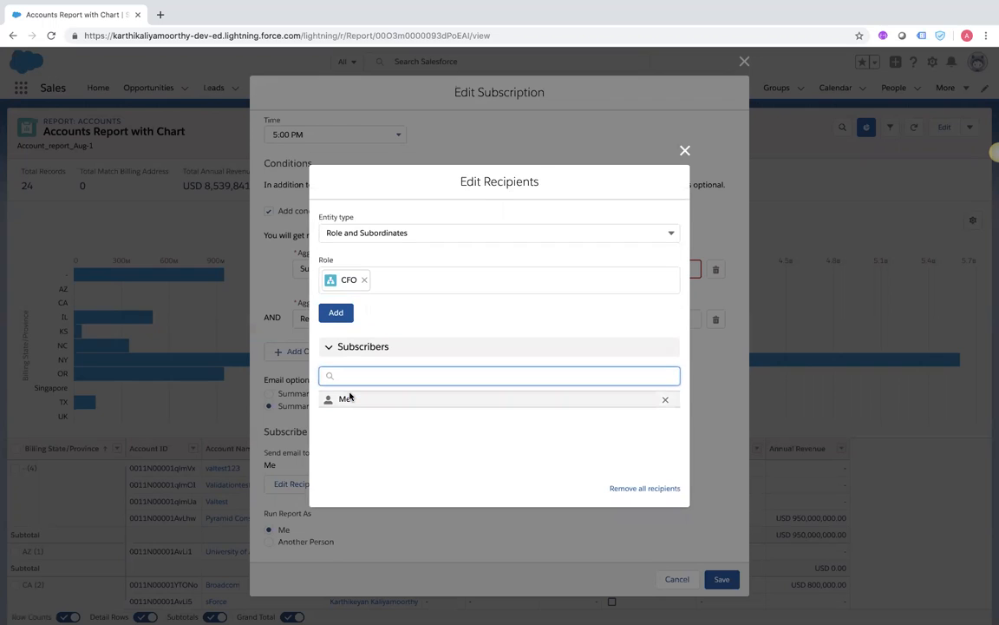
{"action": "left_click", "coordinate": [350, 398]}
{"action": "left_click", "coordinate": [347, 375]}
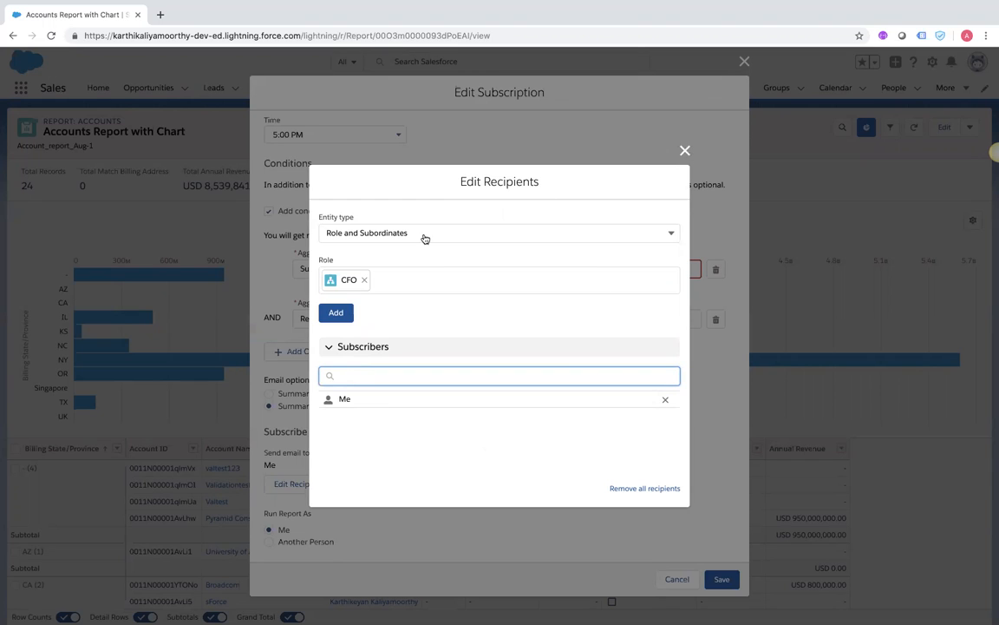
{"action": "left_click", "coordinate": [390, 232]}
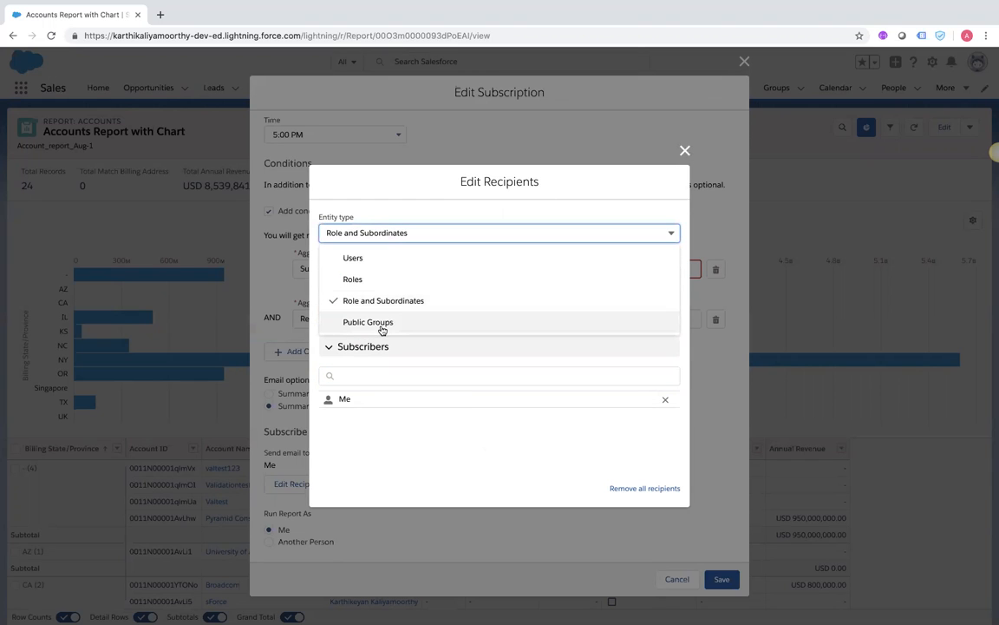
{"action": "left_click", "coordinate": [382, 324]}
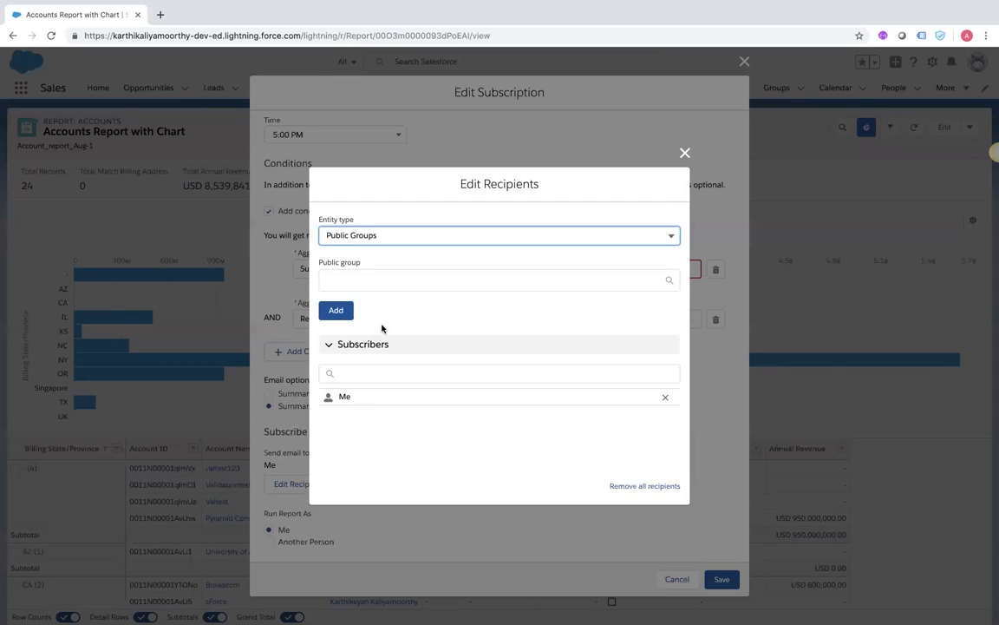
{"action": "left_click", "coordinate": [684, 155]}
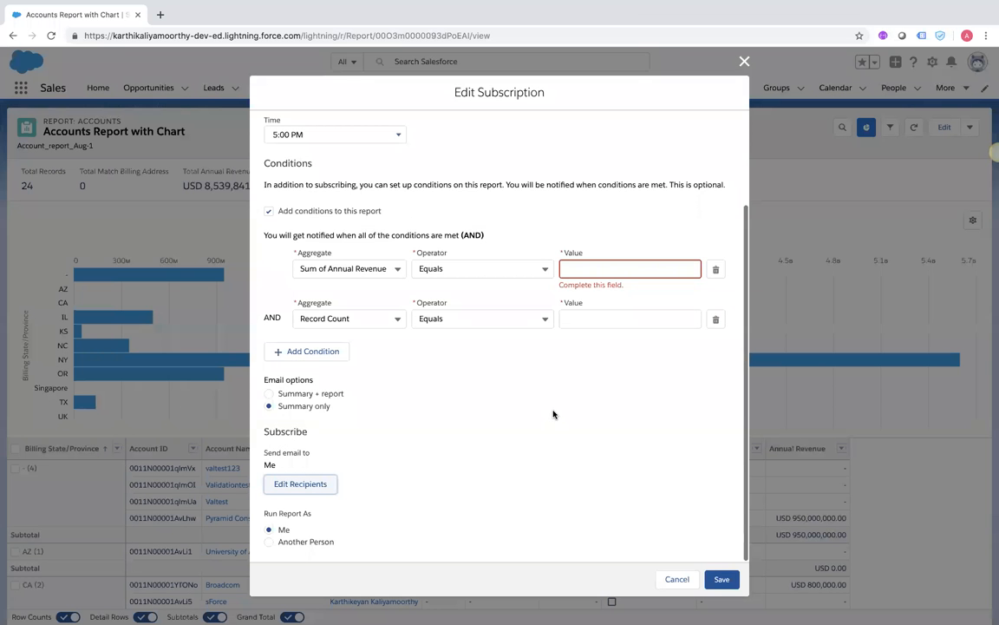
Close Edit Subscription unsaved and choose Add to Dashboard from the report's Edit menu
{"action": "scroll", "coordinate": [556, 390], "scroll_direction": "up", "scroll_amount": 3}
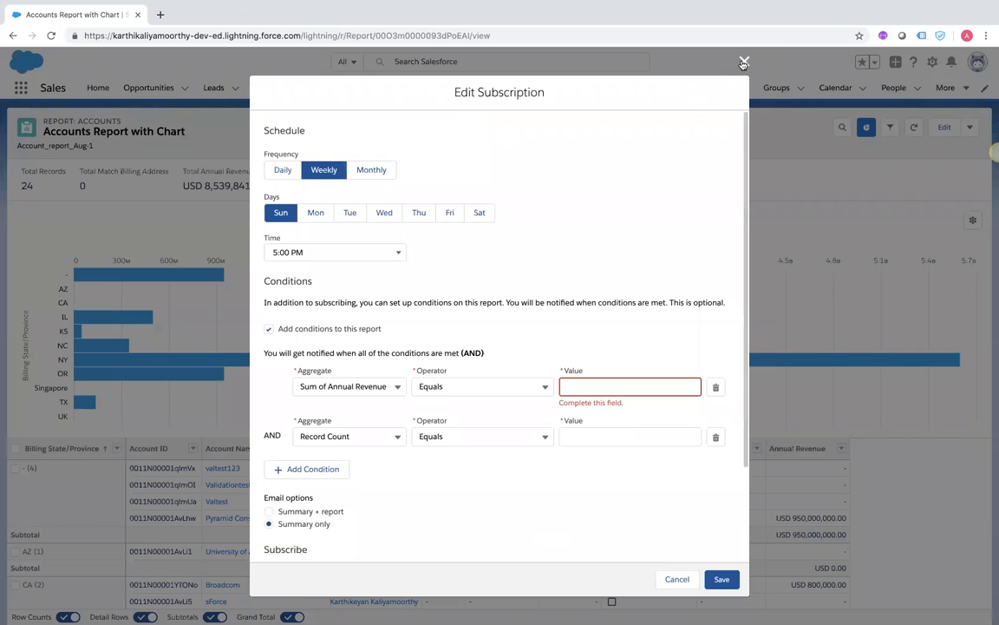
{"action": "left_click", "coordinate": [743, 61]}
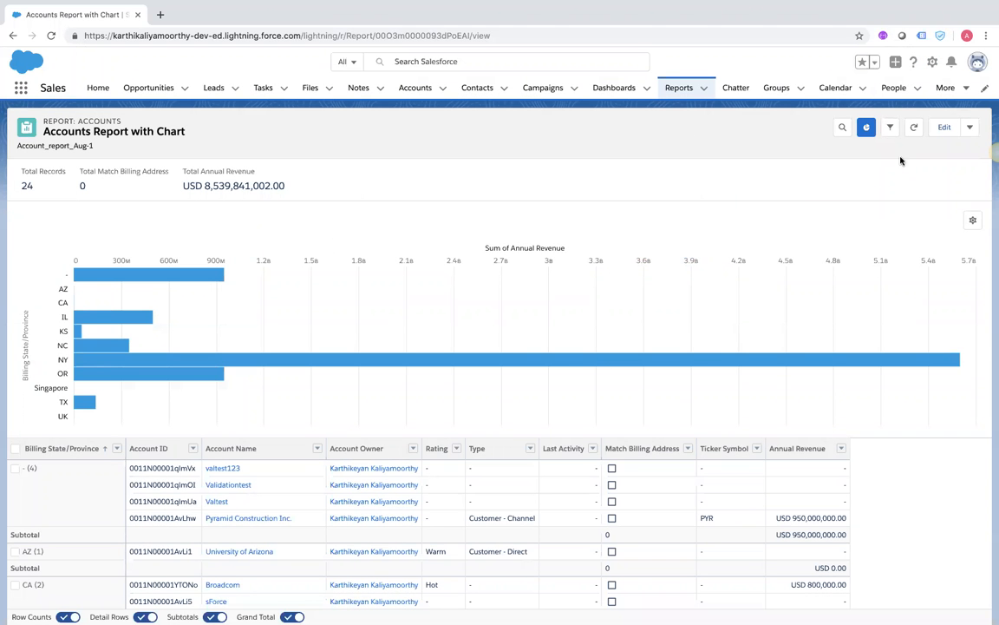
{"action": "left_click", "coordinate": [969, 129]}
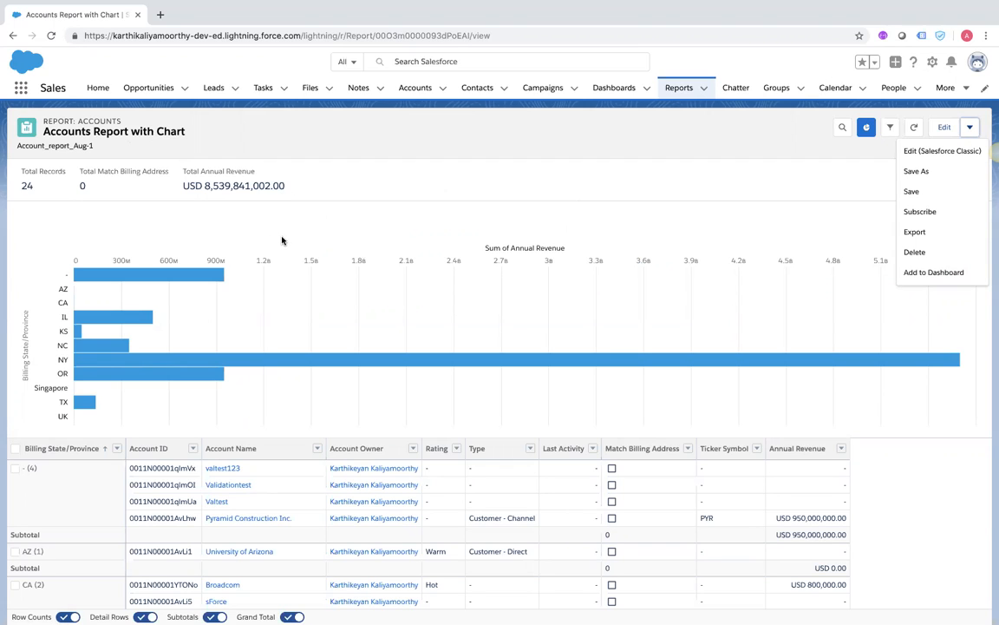
{"action": "left_click", "coordinate": [937, 274]}
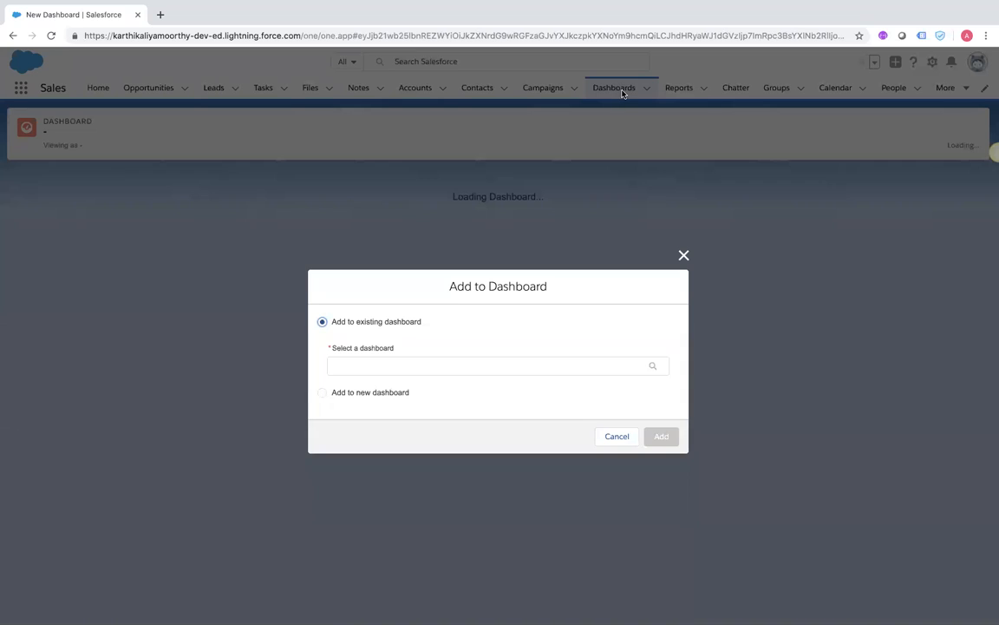
Choose a new dashboard named 'Accounts_Report' with description 'Accounts Report'
{"action": "left_click", "coordinate": [324, 393]}
{"action": "left_click", "coordinate": [358, 332]}
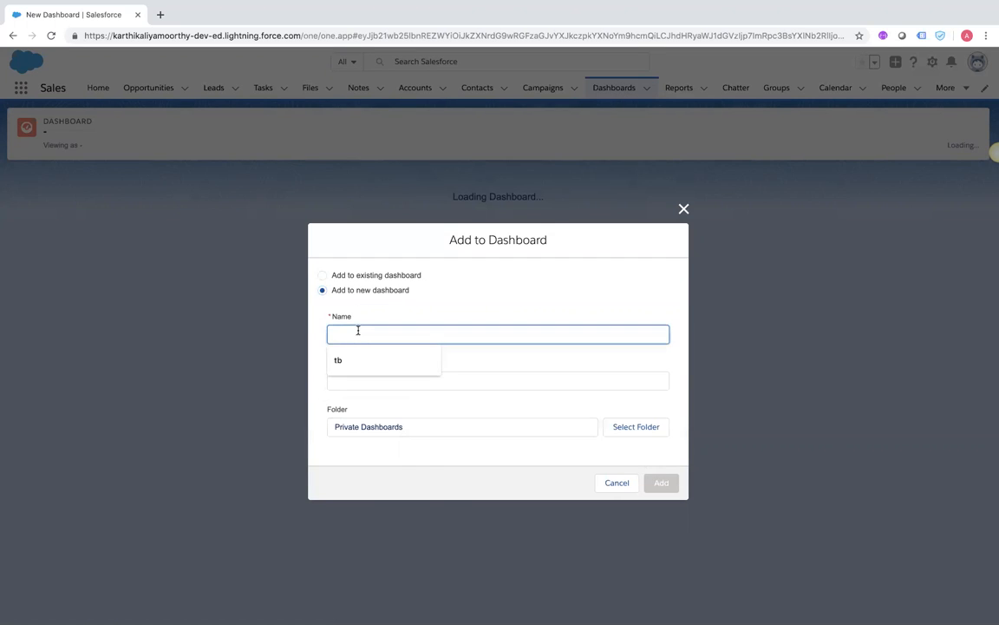
{"action": "type", "text": "Ac"}
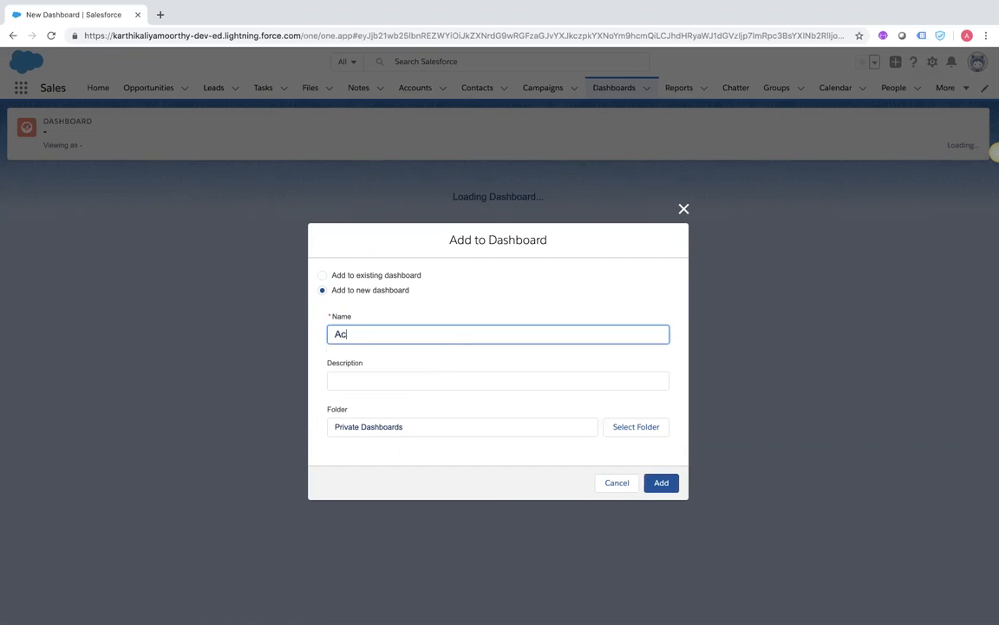
{"action": "type", "text": "count_re"}
{"action": "type", "text": "s_r"}
{"action": "type", "text": "RE"}
{"action": "key", "text": "BackSpace"}
{"action": "type", "text": "eport"}
{"action": "left_click", "coordinate": [335, 382]}
{"action": "type", "text": "Accounts Report"}
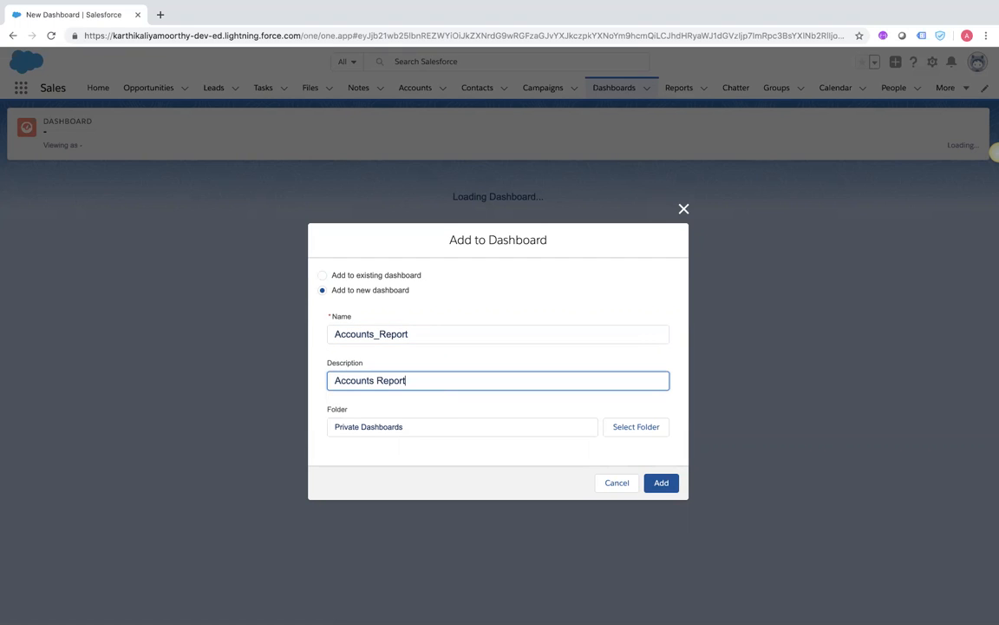
Browse the folders, store the dashboard in Private Dashboards, and create it
{"action": "left_click", "coordinate": [367, 426]}
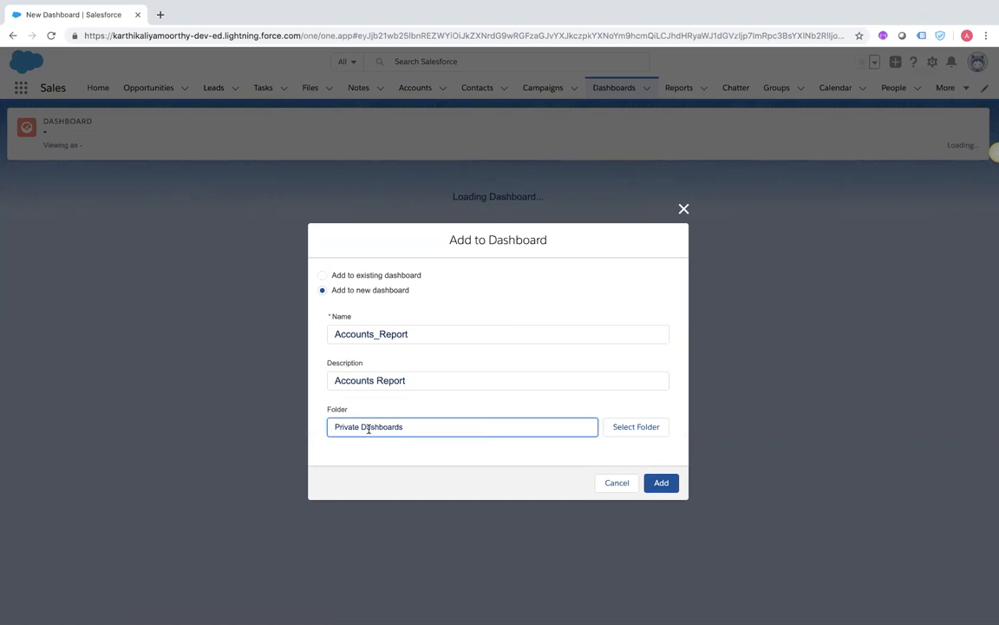
{"action": "left_click", "coordinate": [614, 429]}
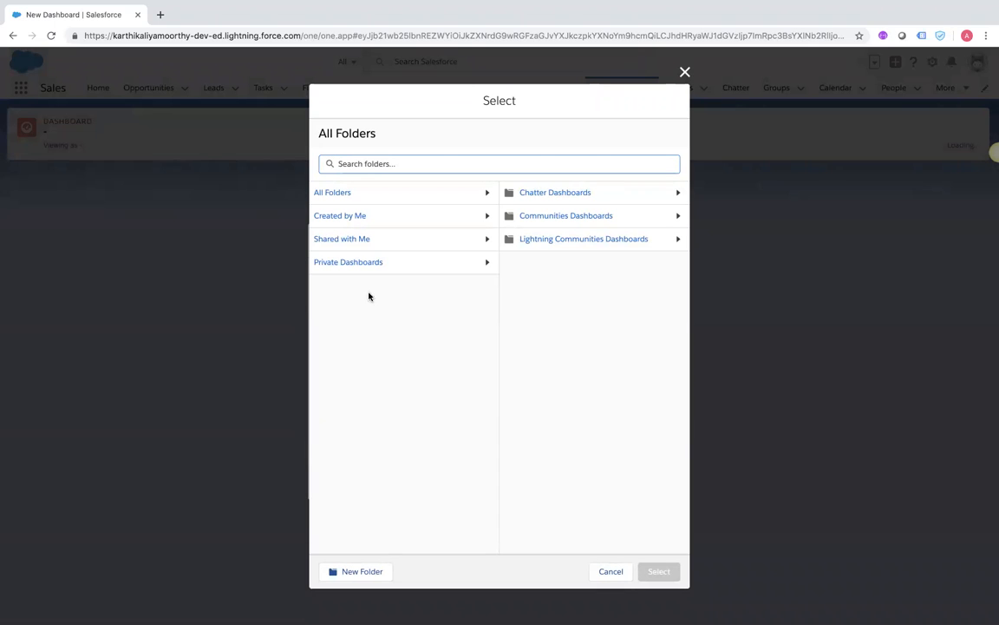
{"action": "left_click", "coordinate": [353, 219]}
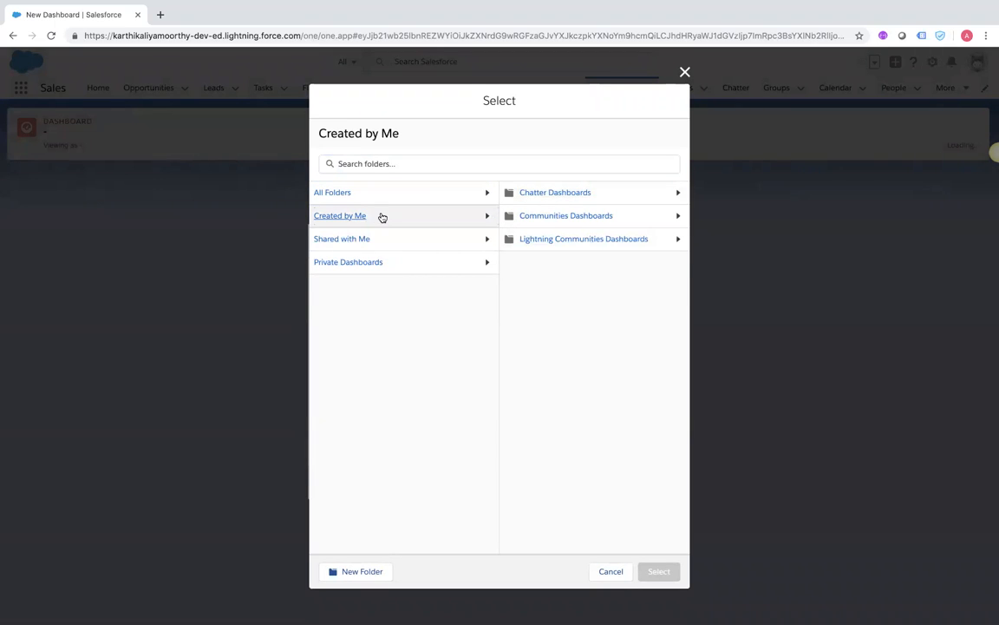
{"action": "left_click", "coordinate": [345, 194]}
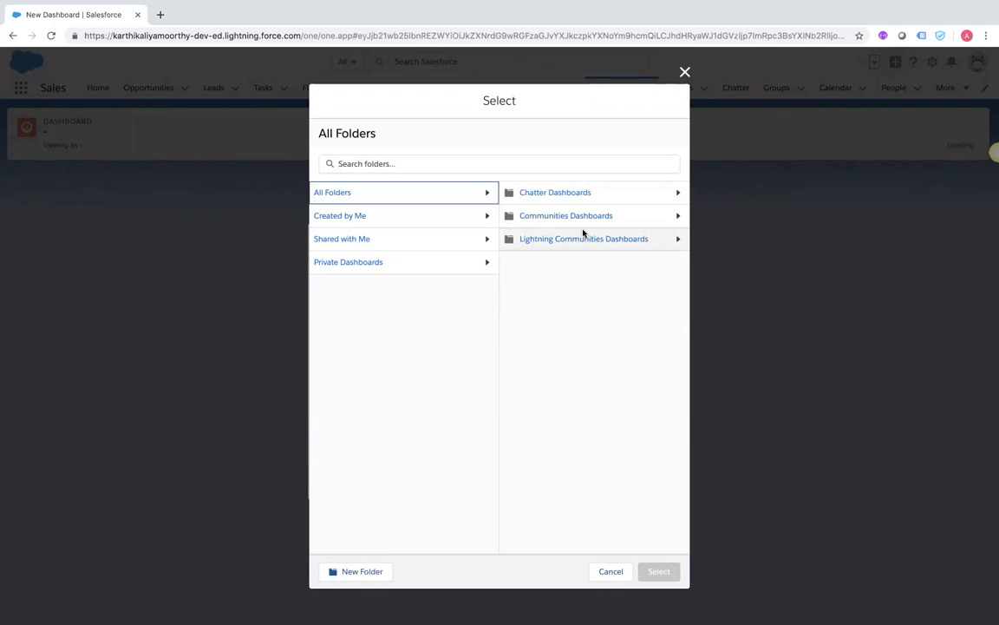
{"action": "left_click", "coordinate": [573, 240]}
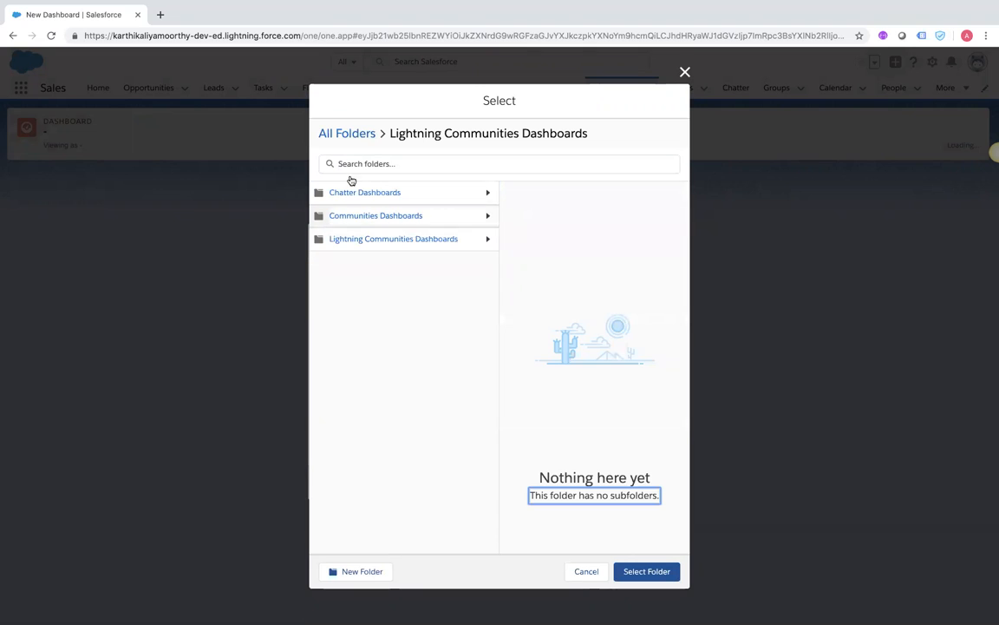
{"action": "left_click", "coordinate": [347, 135]}
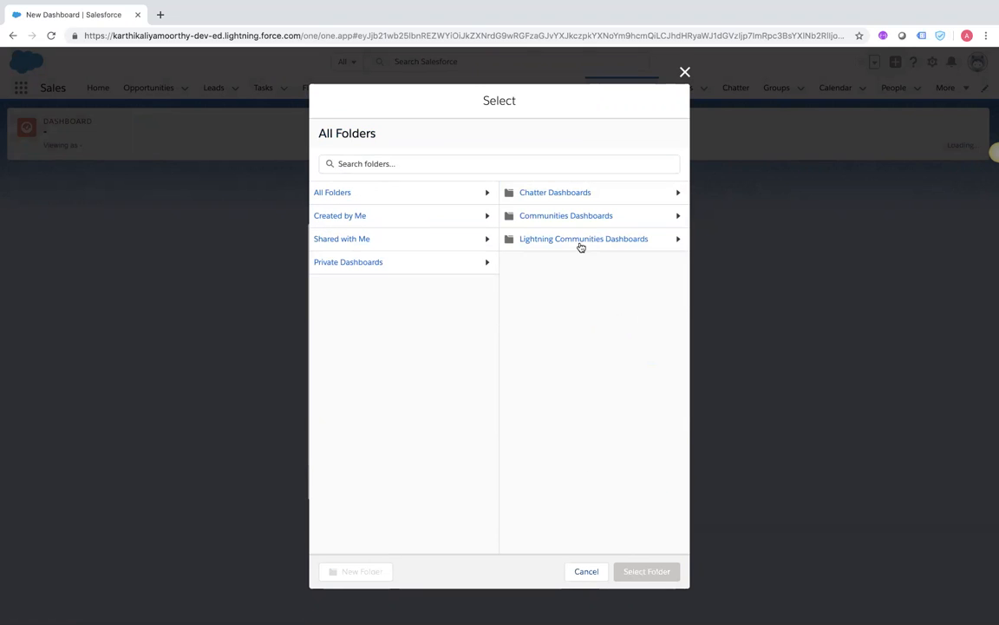
{"action": "left_click", "coordinate": [572, 196]}
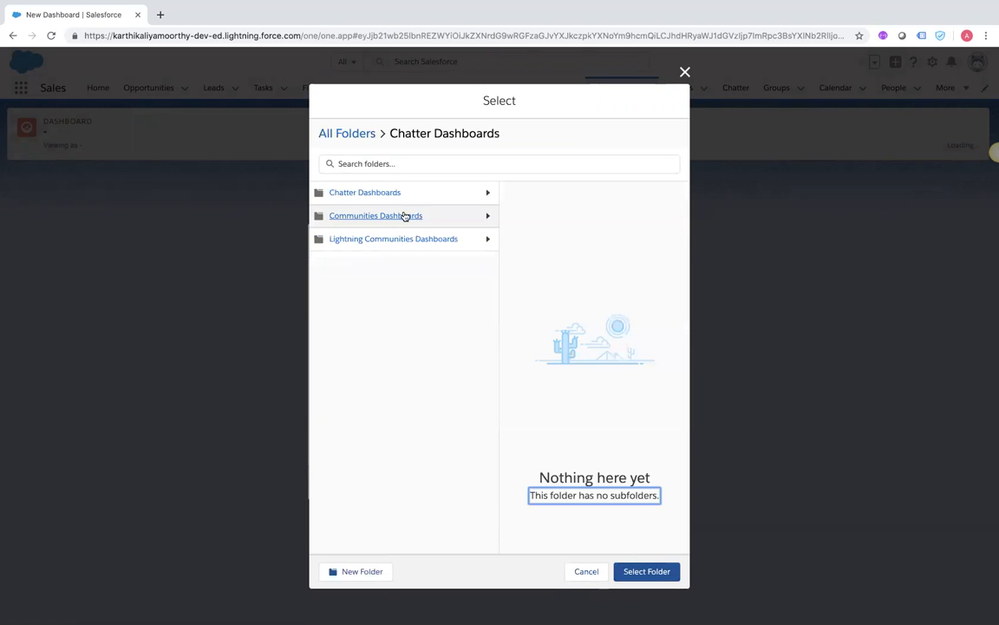
{"action": "left_click", "coordinate": [335, 136]}
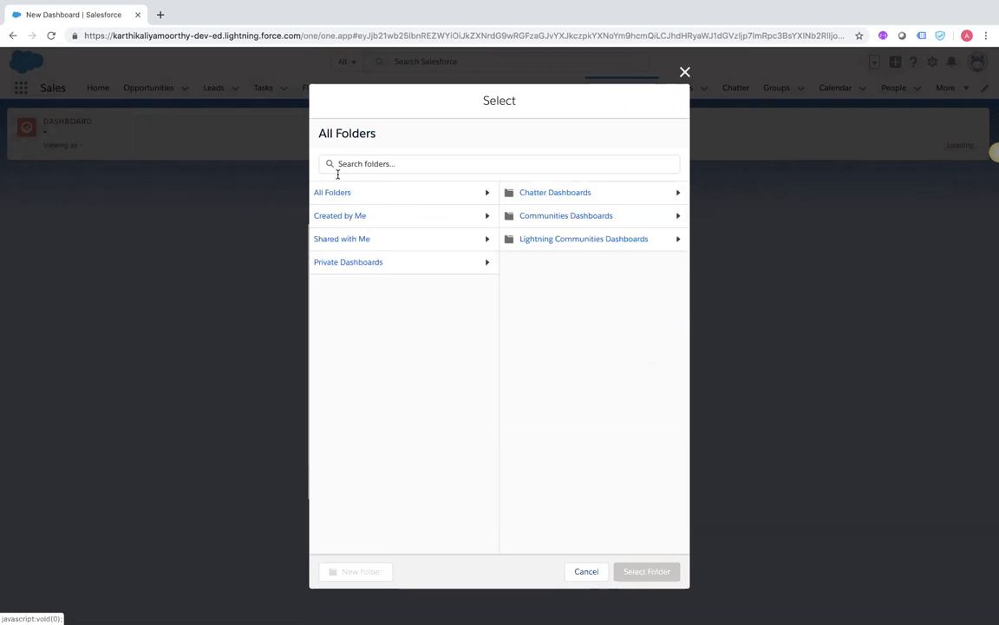
{"action": "left_click", "coordinate": [335, 265]}
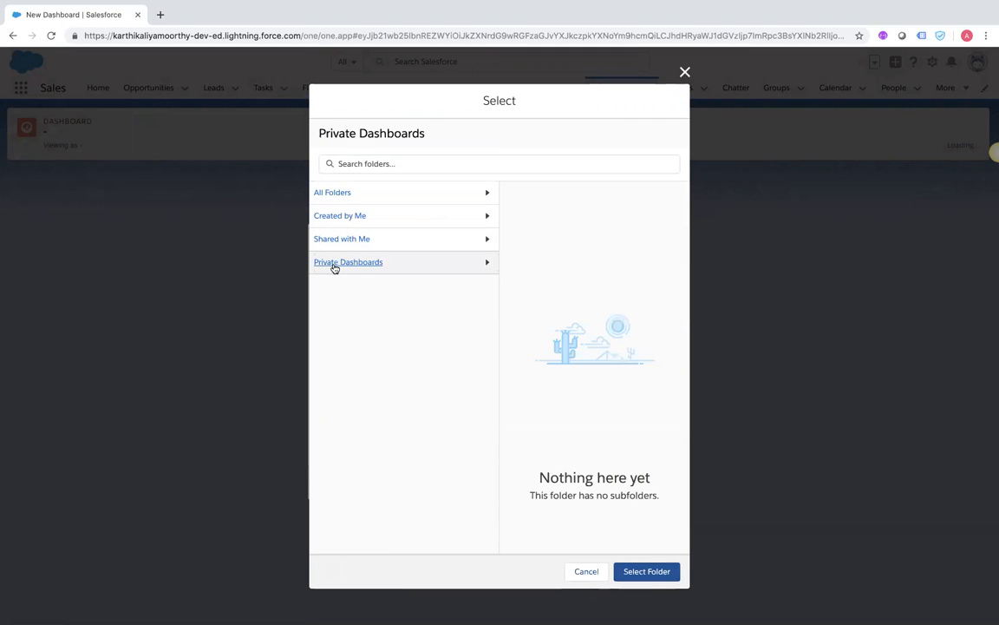
{"action": "left_click", "coordinate": [649, 572]}
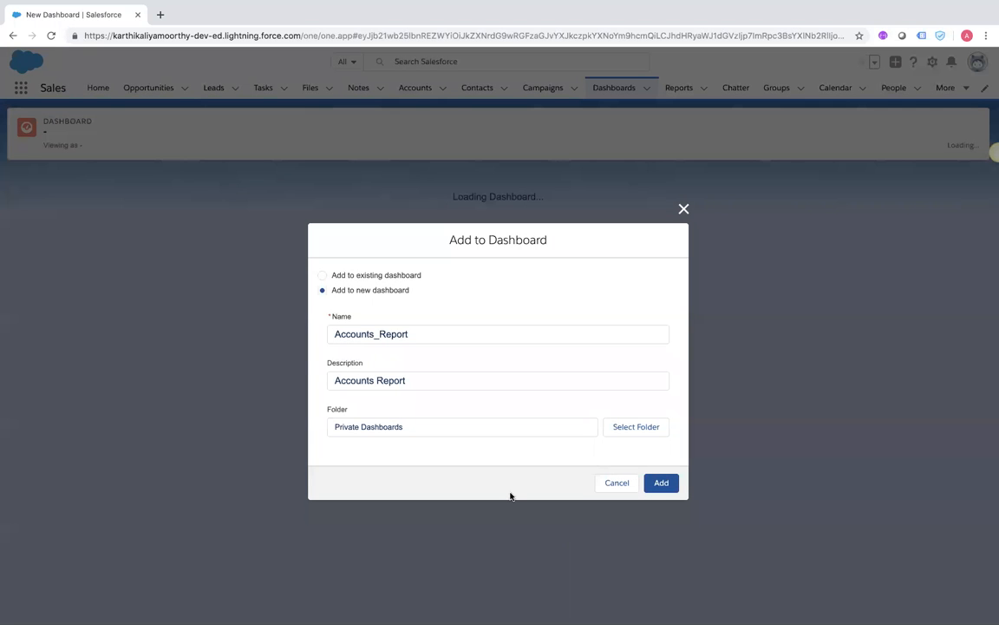
{"action": "left_click", "coordinate": [659, 483]}
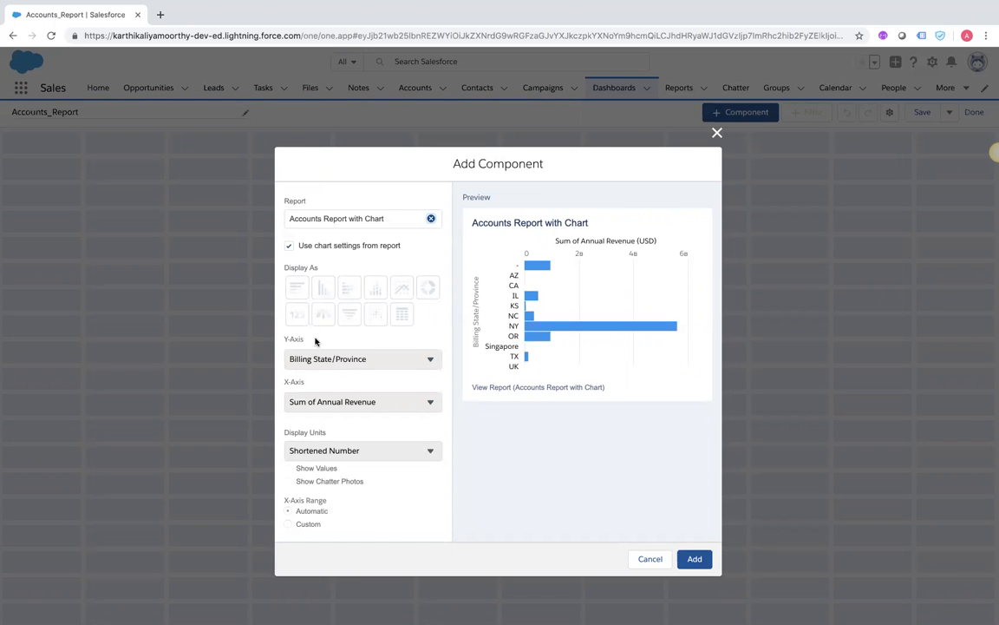
Add the revenue chart component, save Accounts_Report, and go to the Dashboards list
{"action": "left_click", "coordinate": [694, 559]}
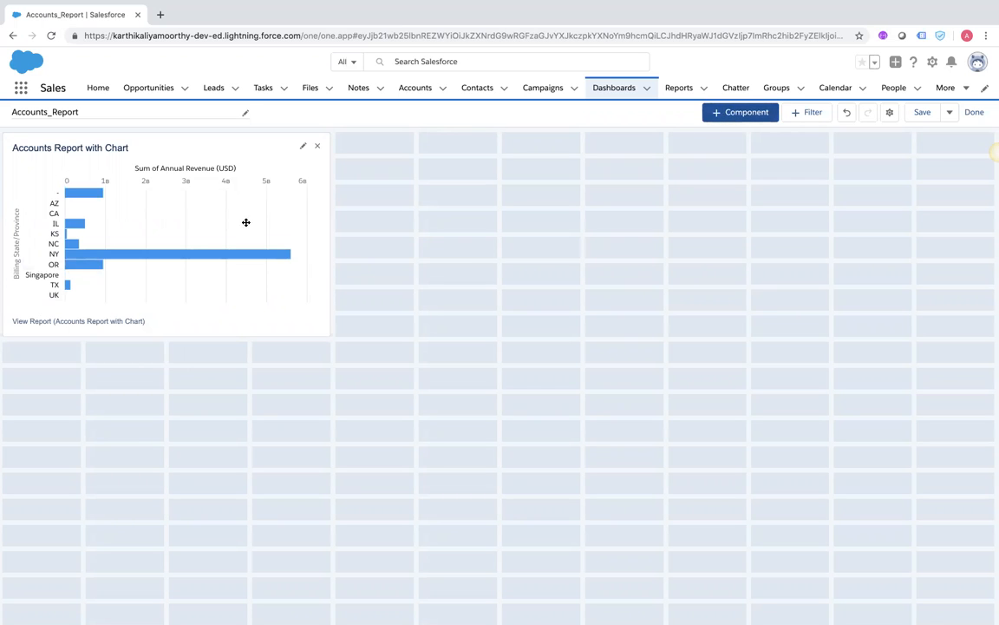
{"action": "left_click", "coordinate": [920, 112]}
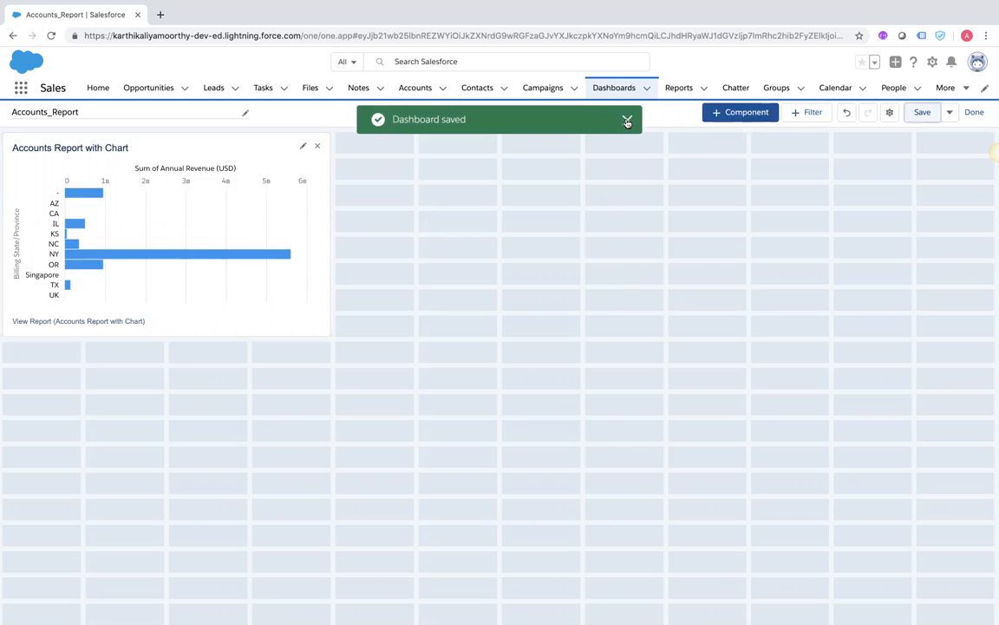
{"action": "left_click", "coordinate": [611, 89]}
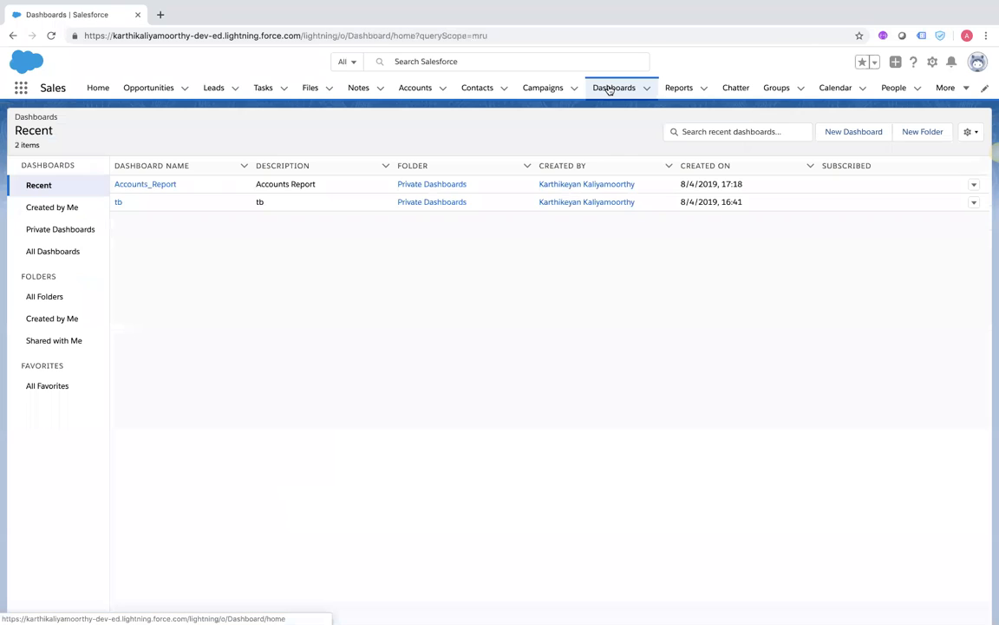
View the Accounts_Report dashboard's Annual Revenue by Billing State chart, then return Home
{"action": "left_click", "coordinate": [169, 186]}
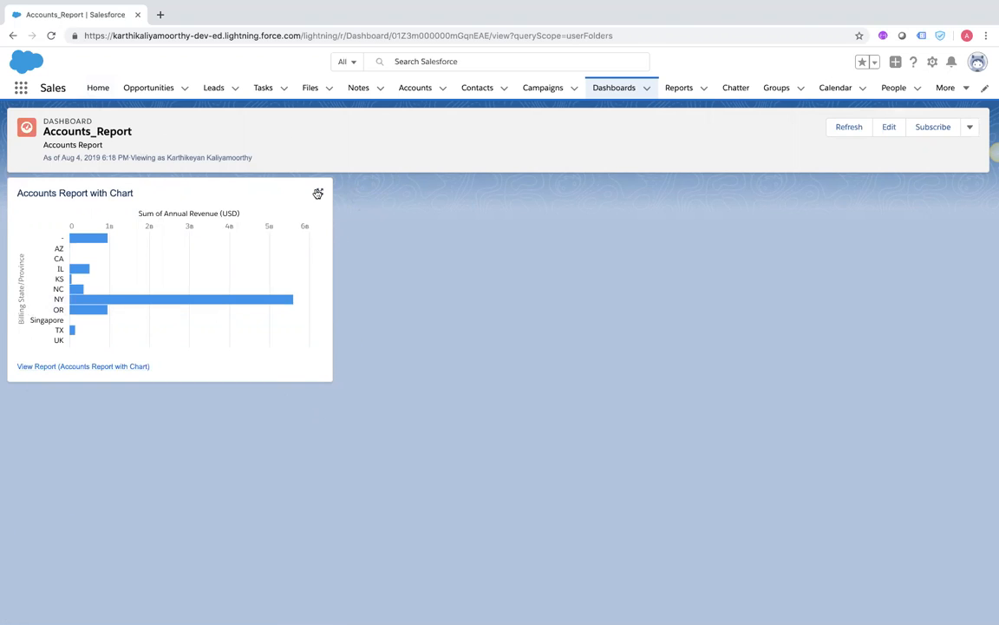
{"action": "left_click", "coordinate": [98, 89]}
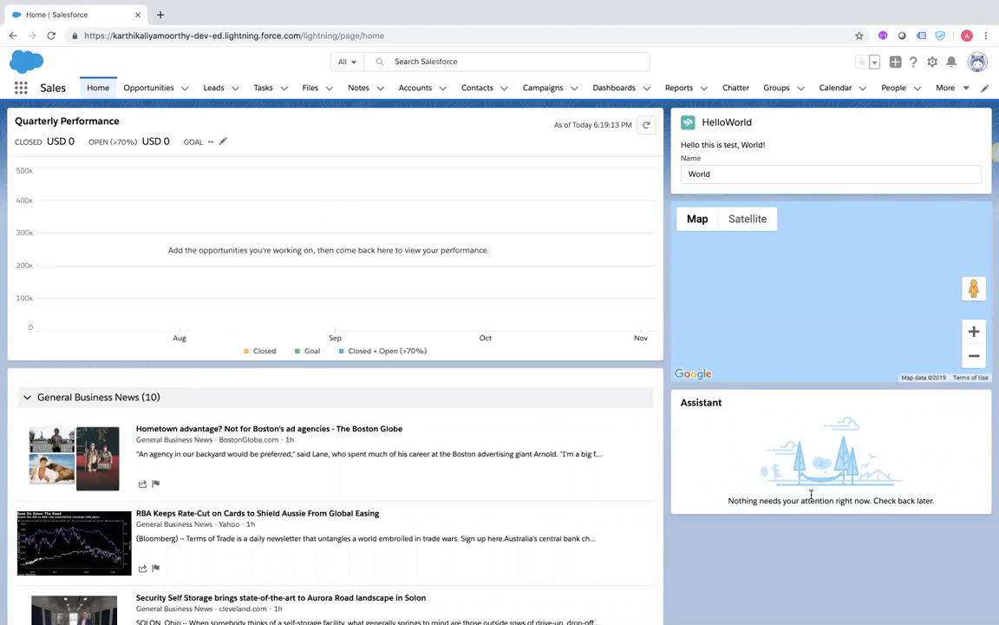
Scroll the Home page, then show Recent Dashboards listing Accounts_Report and tb
{"action": "scroll", "coordinate": [375, 448], "scroll_direction": "down", "scroll_amount": 5}
{"action": "scroll", "coordinate": [375, 448], "scroll_direction": "down", "scroll_amount": 8}
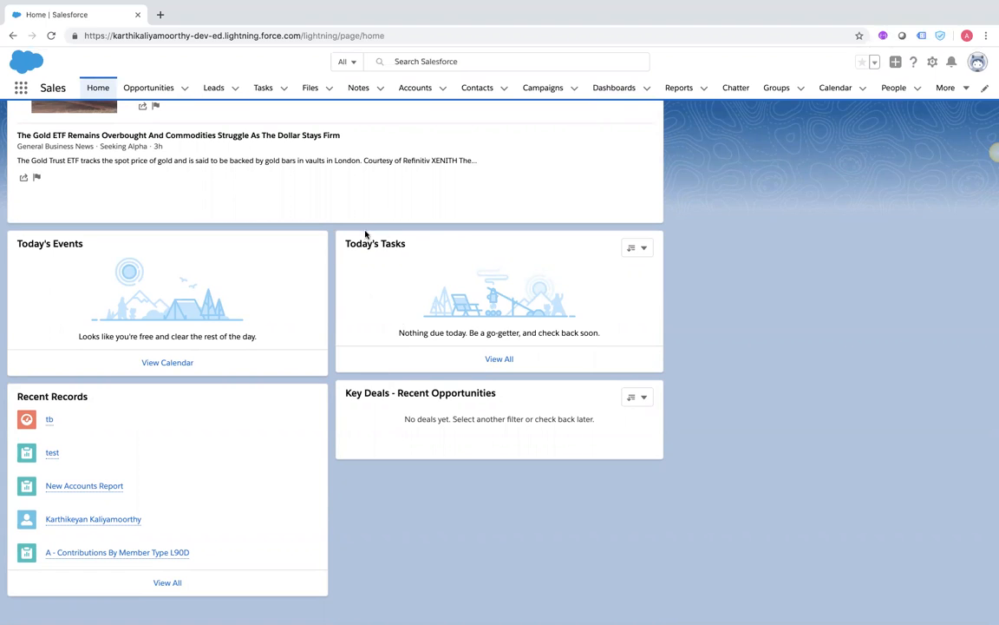
{"action": "scroll", "coordinate": [347, 250], "scroll_direction": "up", "scroll_amount": 2}
{"action": "scroll", "coordinate": [346, 250], "scroll_direction": "down", "scroll_amount": 2}
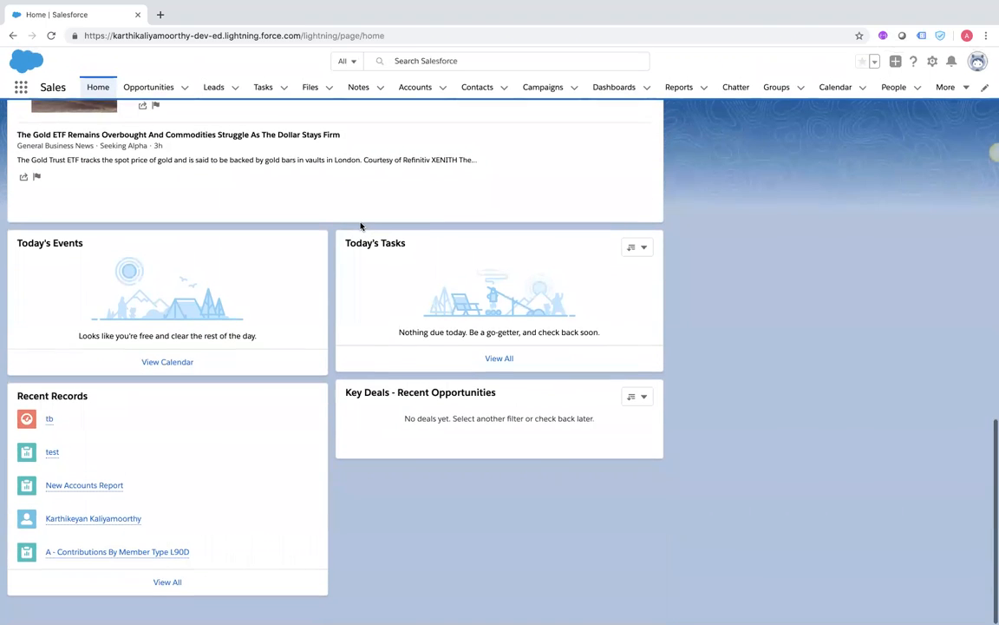
{"action": "left_click", "coordinate": [96, 86]}
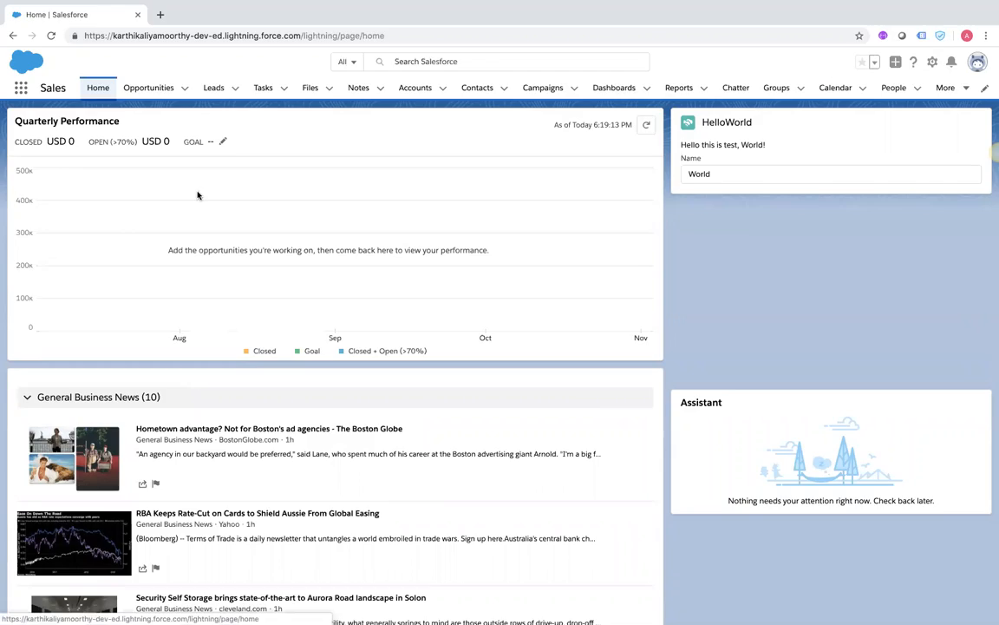
{"action": "scroll", "coordinate": [434, 286], "scroll_direction": "down", "scroll_amount": 15}
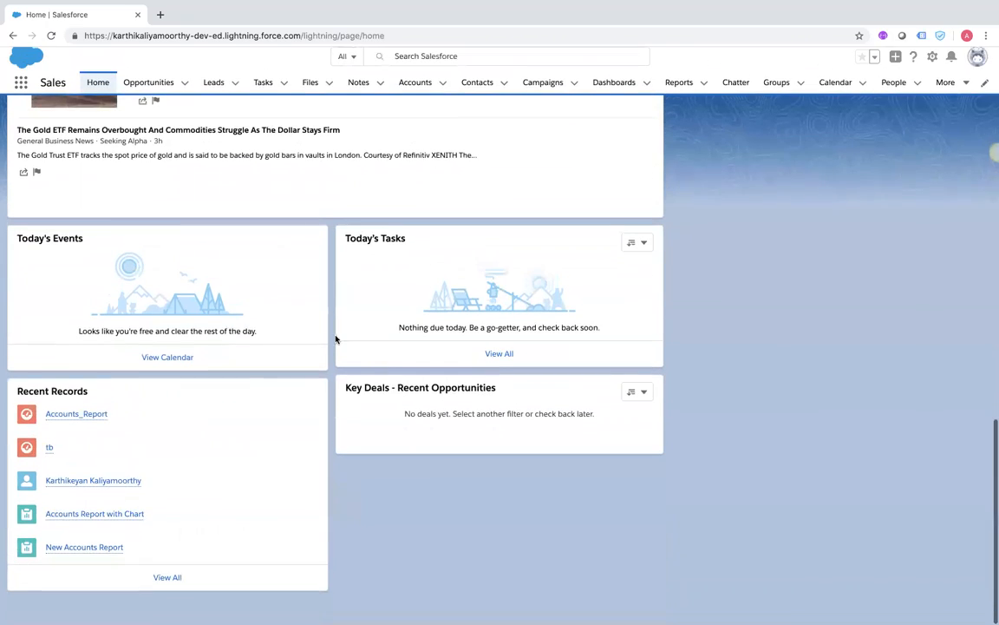
{"action": "scroll", "coordinate": [373, 253], "scroll_direction": "up", "scroll_amount": 5}
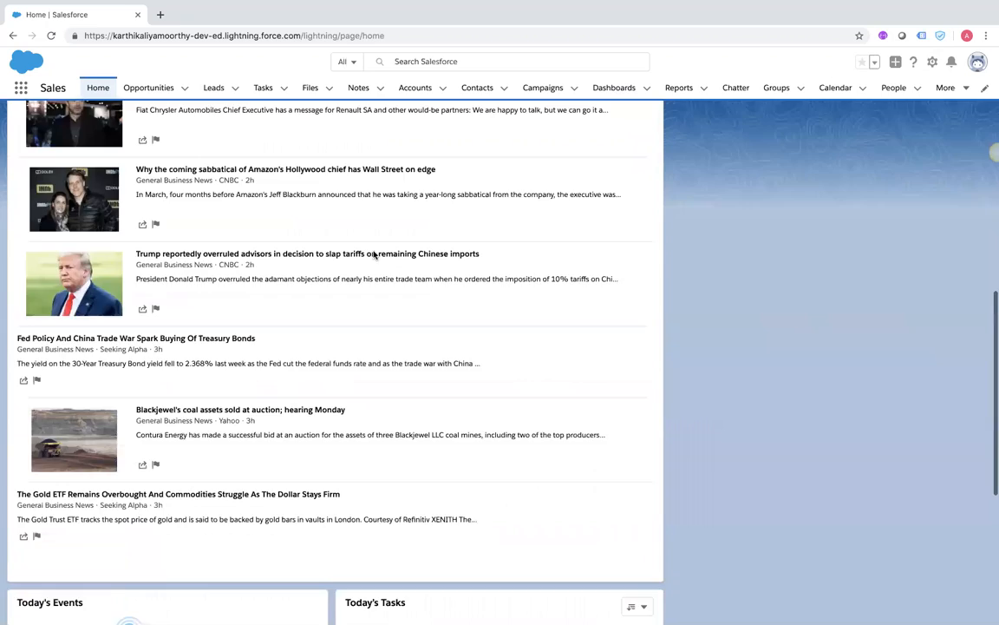
{"action": "scroll", "coordinate": [373, 256], "scroll_direction": "up", "scroll_amount": 5}
{"action": "left_click", "coordinate": [613, 88]}
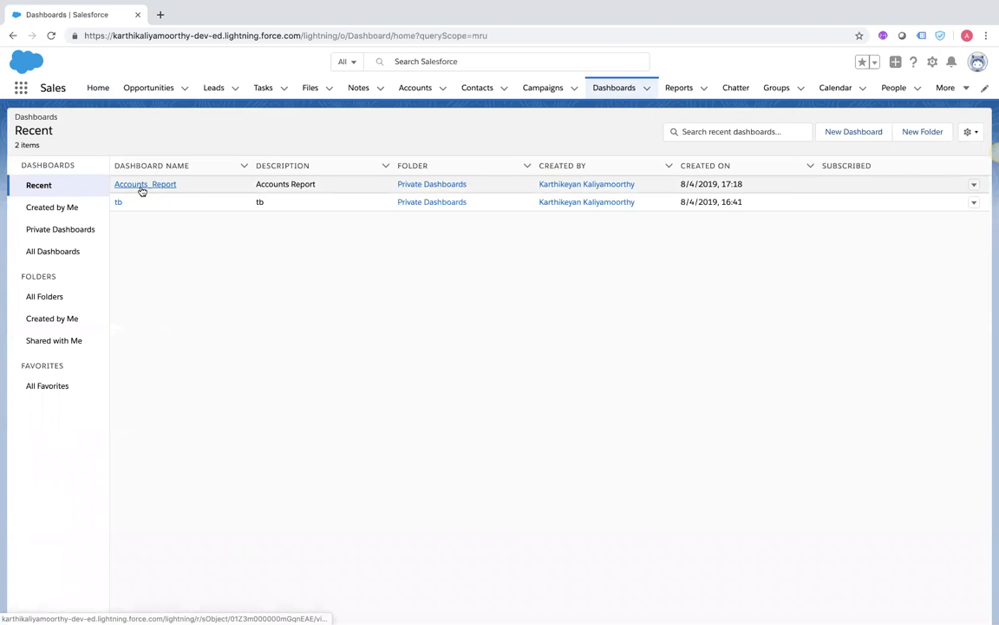
View the Accounts_Report dashboard's Annual Revenue by billing state chart, then go to Recent Reports
{"action": "left_click", "coordinate": [143, 185]}
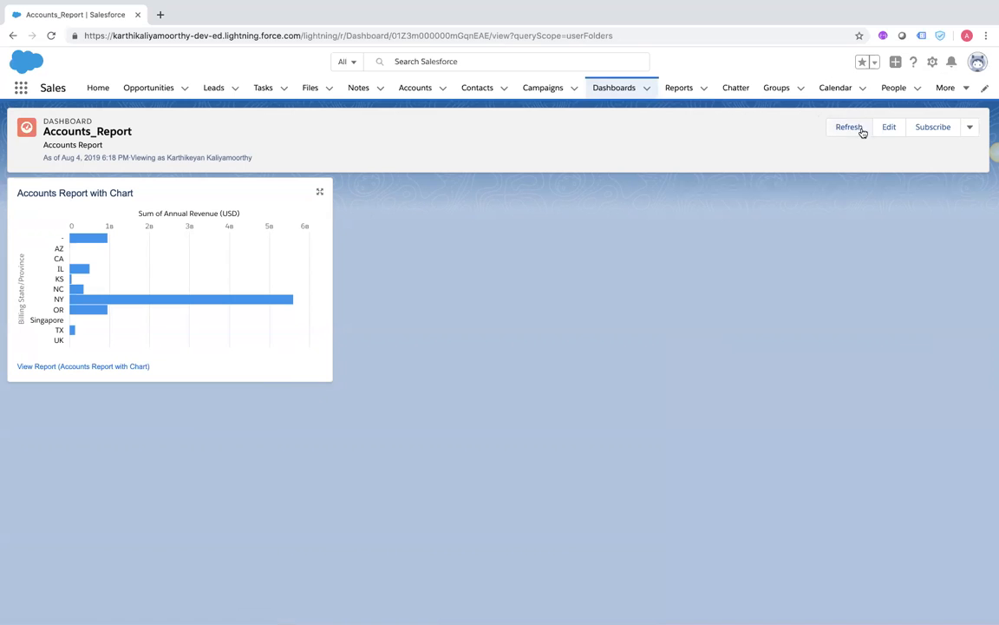
{"action": "left_click", "coordinate": [682, 89]}
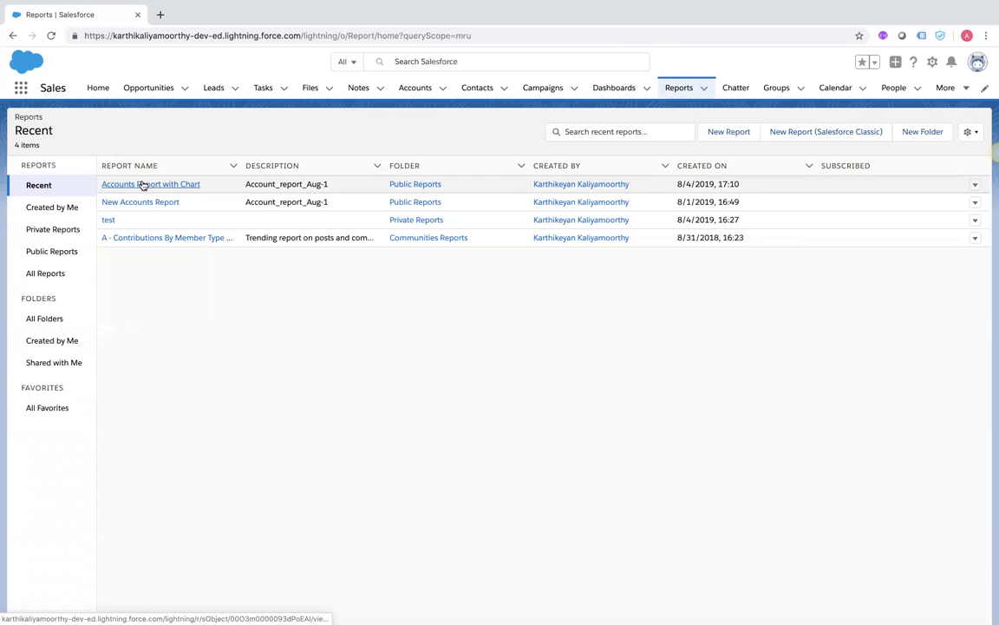
Open Accounts Report with Chart, enter its editor, close without saving, and reopen the report
{"action": "left_click", "coordinate": [143, 185]}
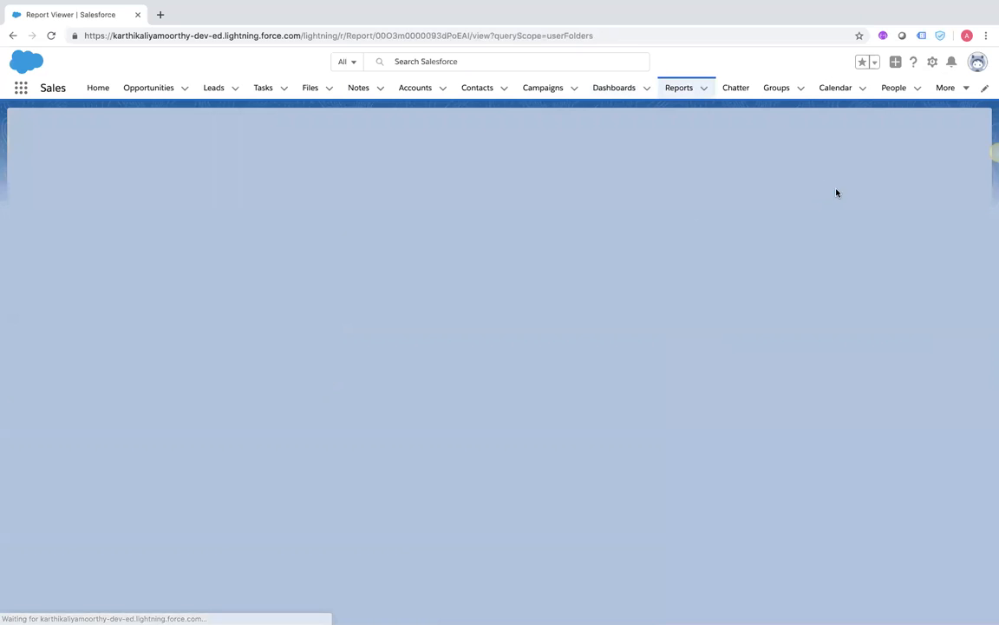
{"action": "left_click", "coordinate": [945, 128]}
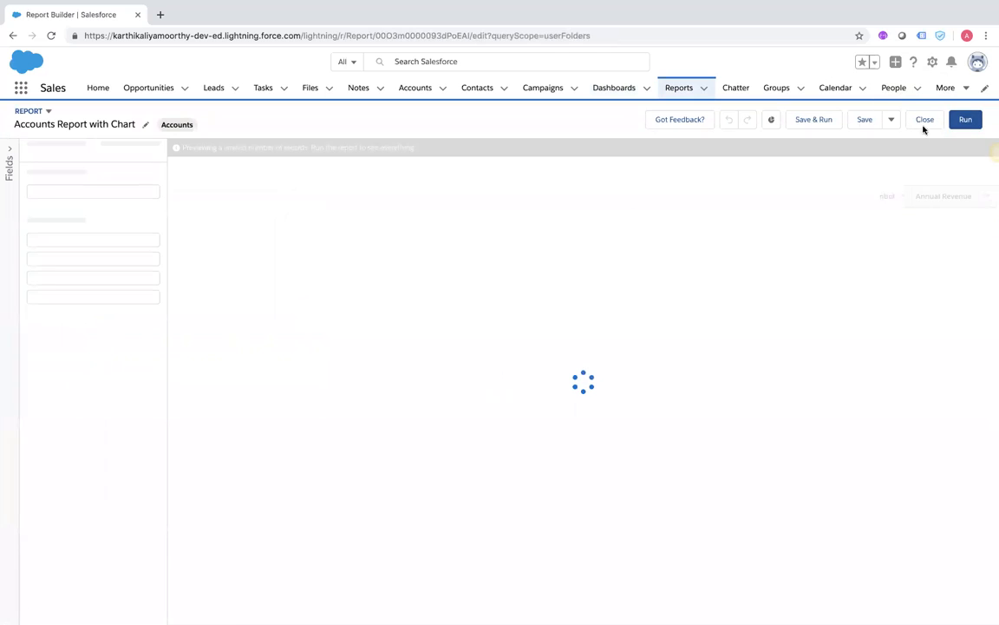
{"action": "left_click", "coordinate": [892, 120]}
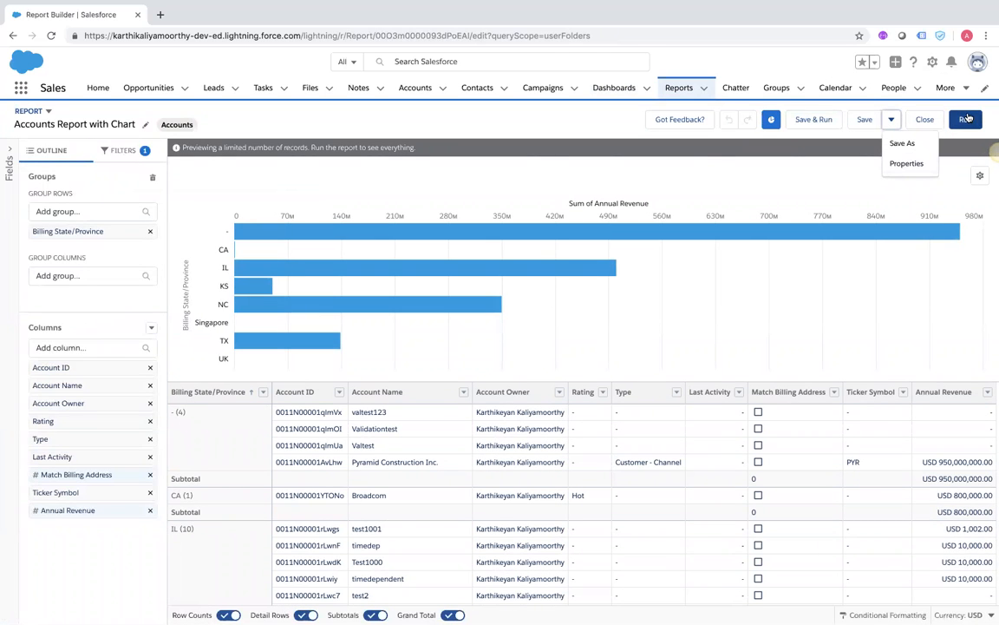
{"action": "left_click", "coordinate": [923, 119]}
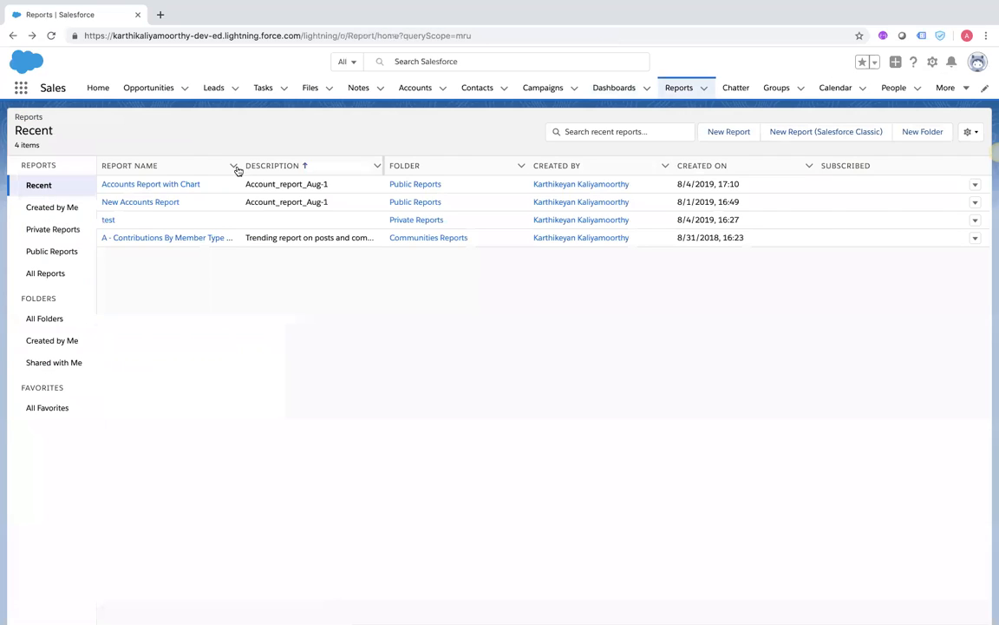
{"action": "left_click", "coordinate": [129, 185]}
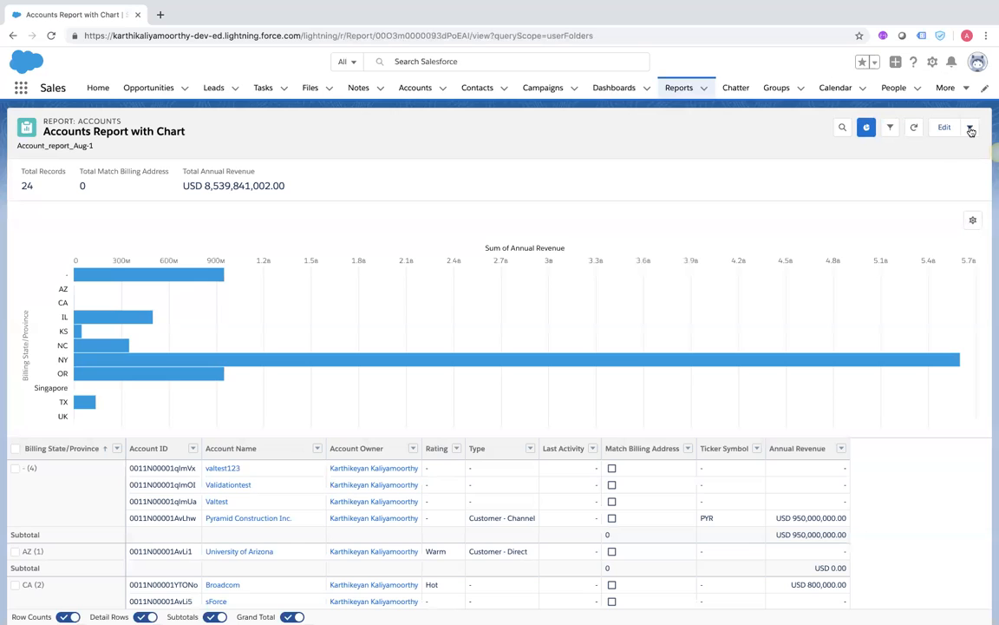
Export Accounts Report with Chart as a Formatted Report in Excel .xlsx format
{"action": "left_click", "coordinate": [971, 128]}
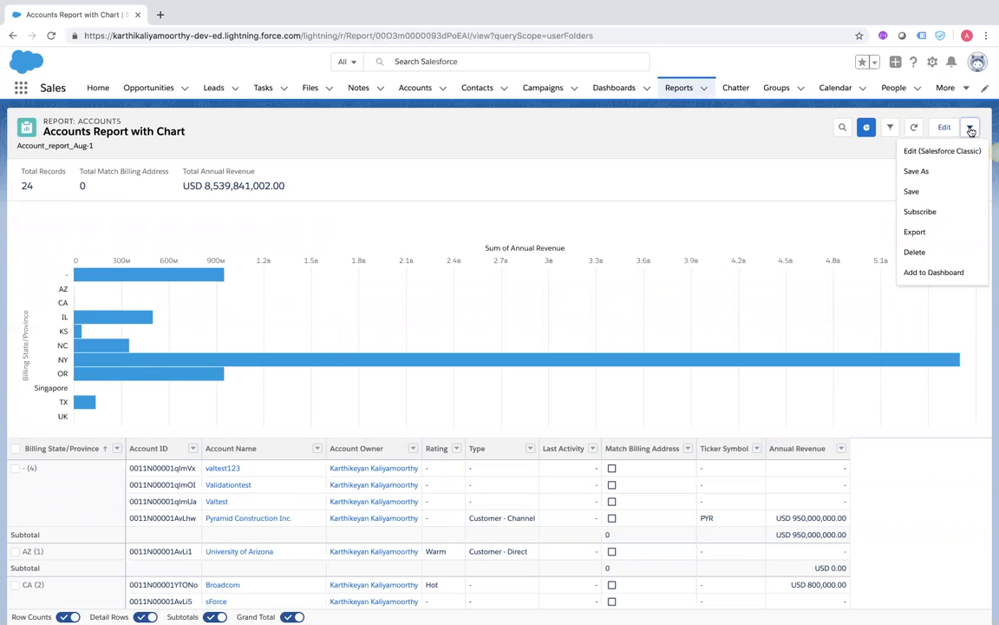
{"action": "left_click", "coordinate": [915, 233]}
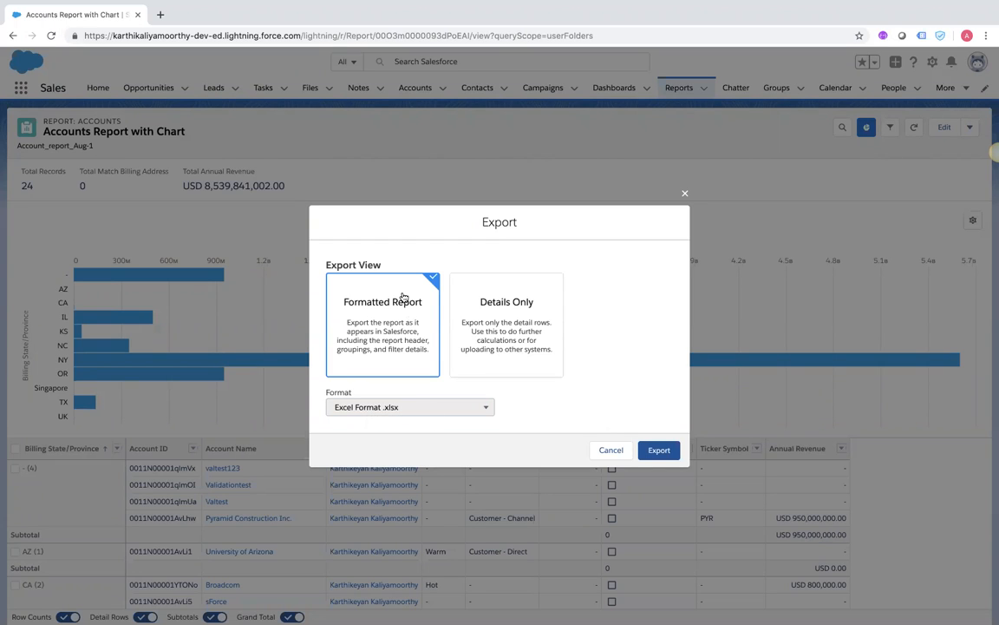
{"action": "left_click", "coordinate": [473, 324]}
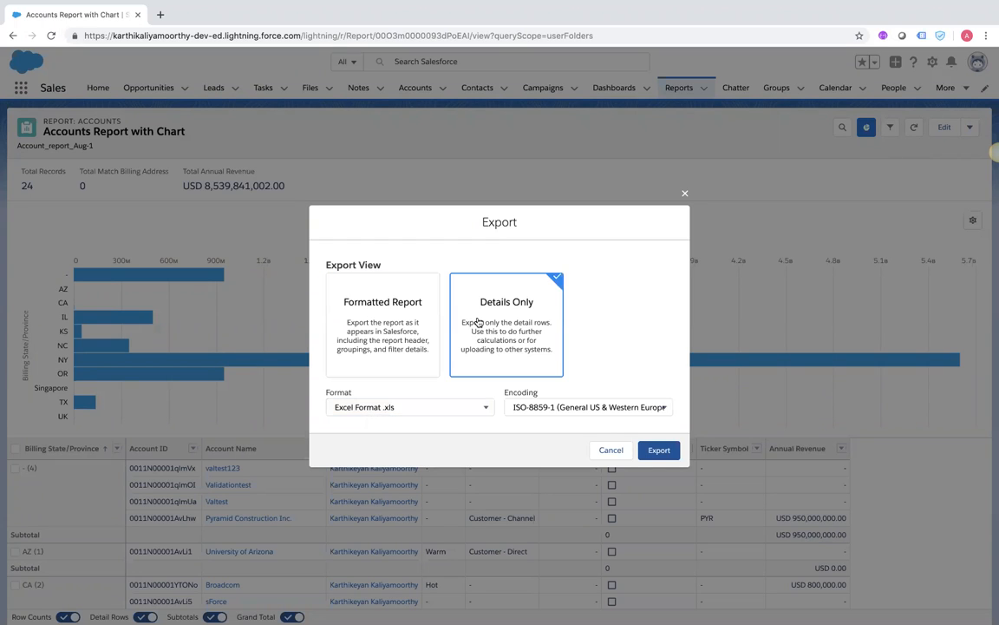
{"action": "left_click", "coordinate": [390, 329]}
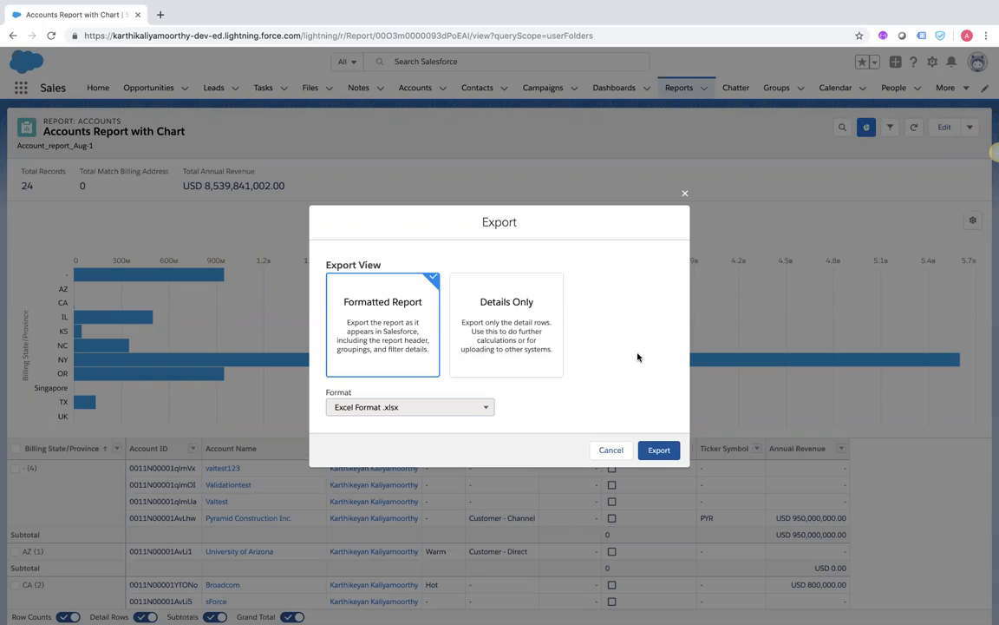
{"action": "left_click", "coordinate": [661, 452]}
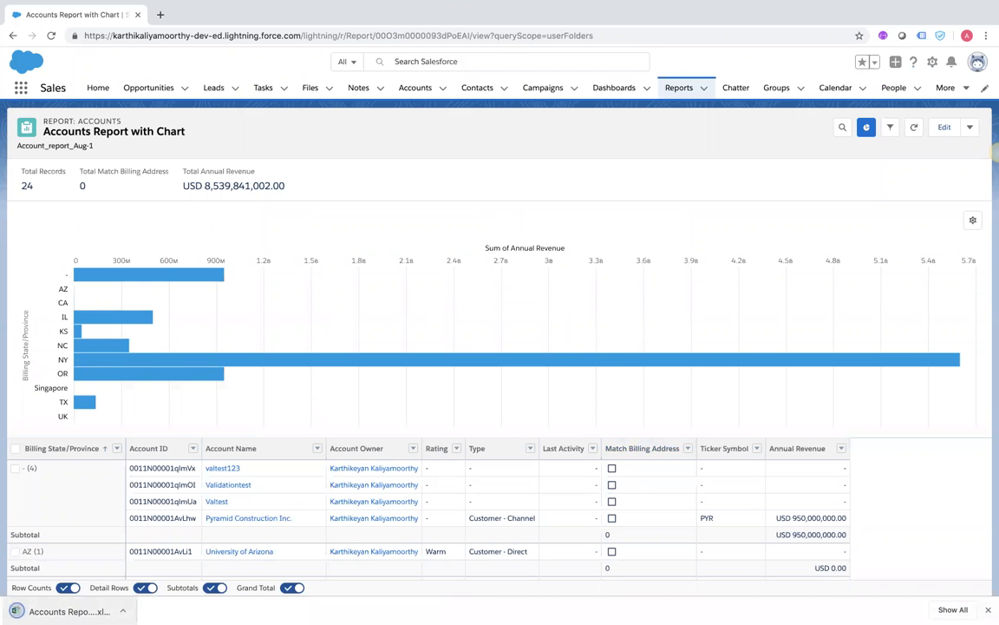
Open the downloaded .xlsx file and bring up all open windows
{"action": "left_click", "coordinate": [65, 611]}
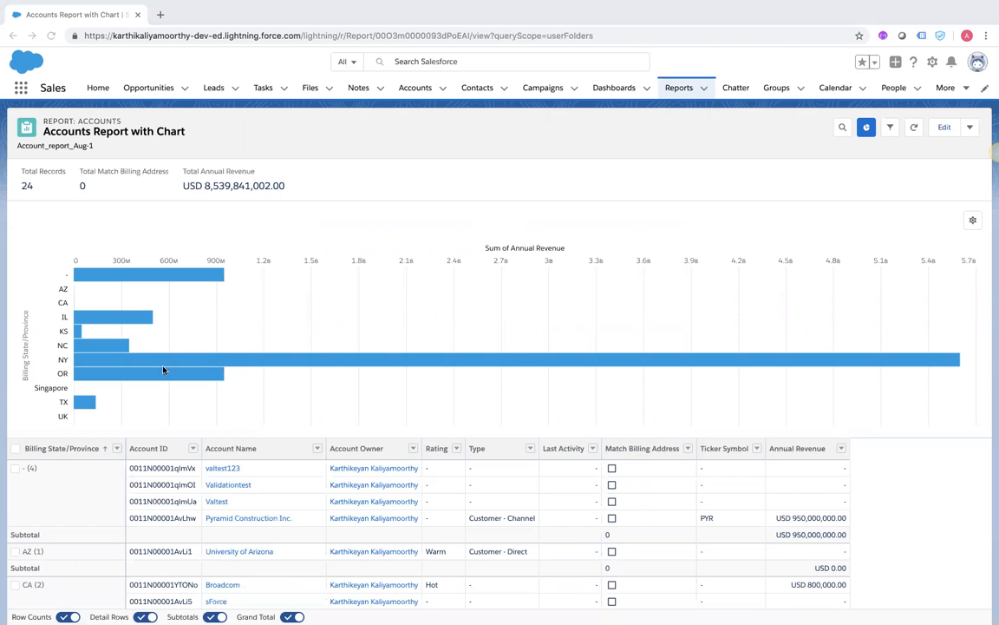
{"action": "key", "text": "ctrl+Up"}
{"action": "key", "text": "ctrl+Up"}
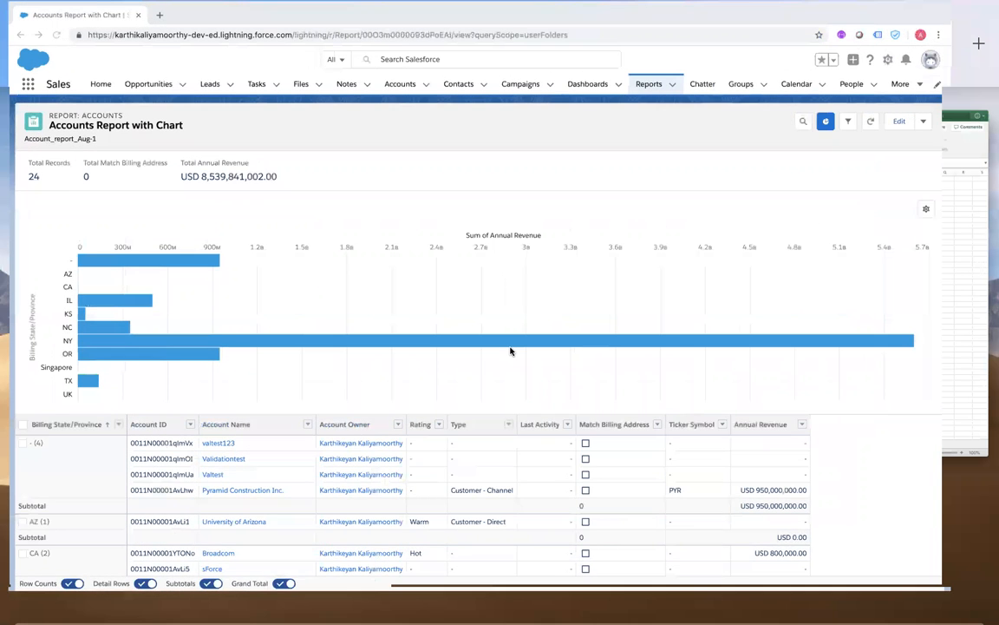
{"action": "key", "text": "ctrl+Up"}
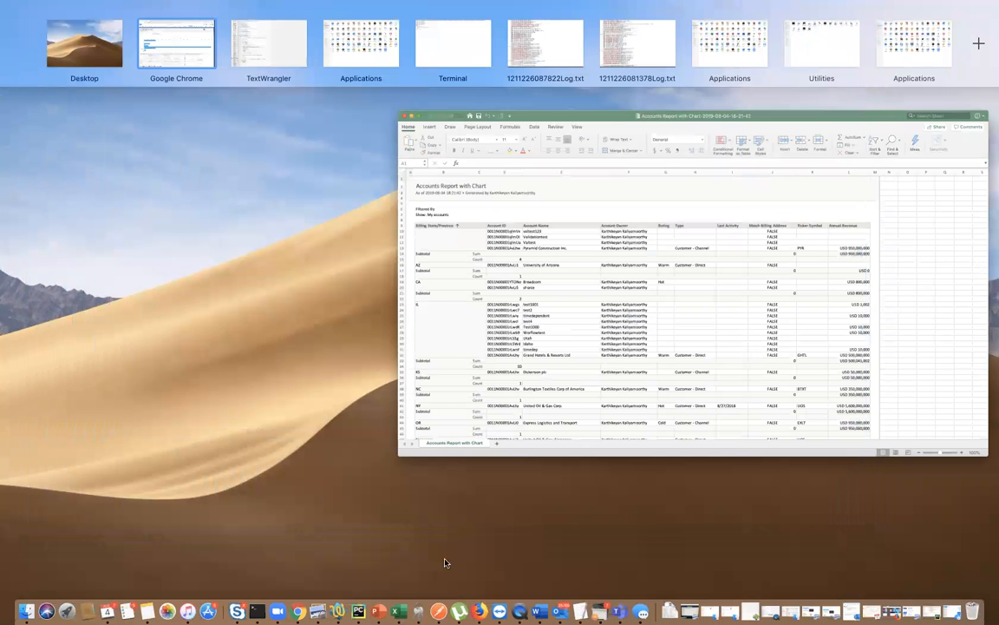
Switch to the Excel window with the exported report and scroll through its Billing State rows
{"action": "left_click", "coordinate": [398, 611]}
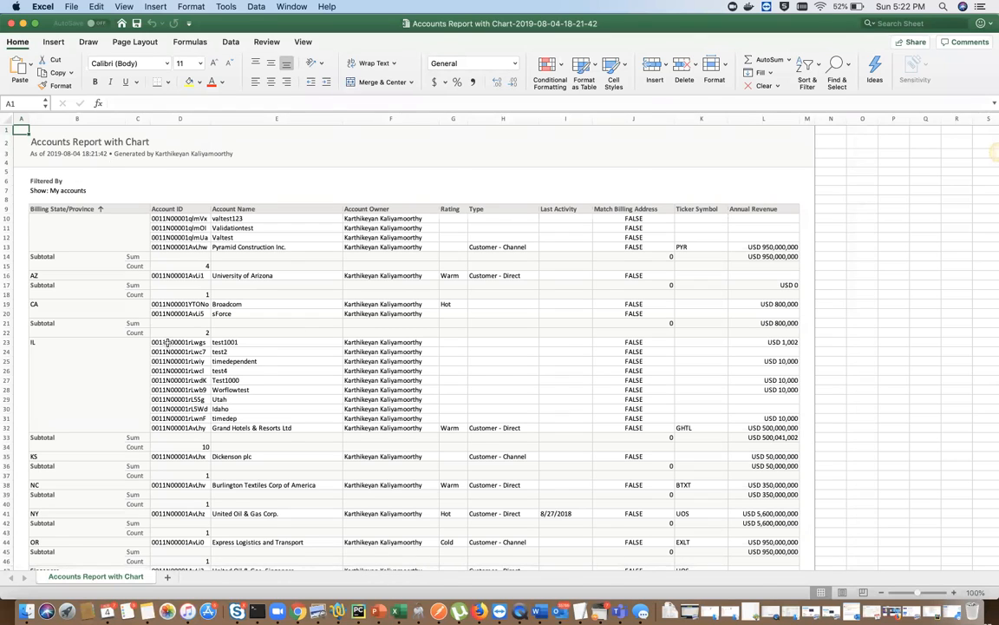
{"action": "scroll", "coordinate": [165, 341], "scroll_direction": "down", "scroll_amount": 10}
{"action": "scroll", "coordinate": [168, 343], "scroll_direction": "up", "scroll_amount": 10}
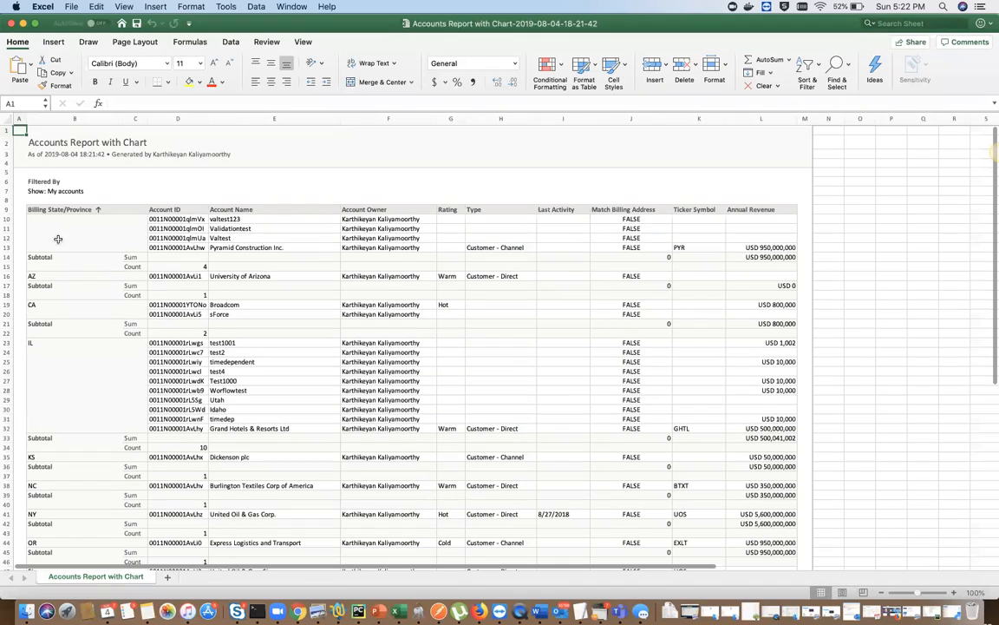
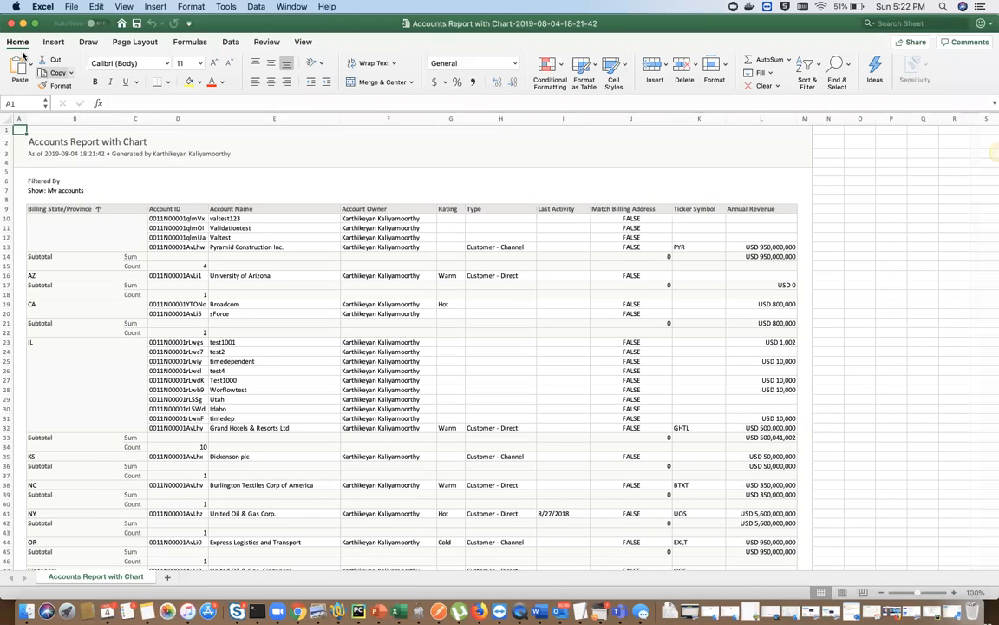
Close the exported Accounts Report with Chart workbook and return to the Salesforce report in Chrome
{"action": "left_click", "coordinate": [12, 23]}
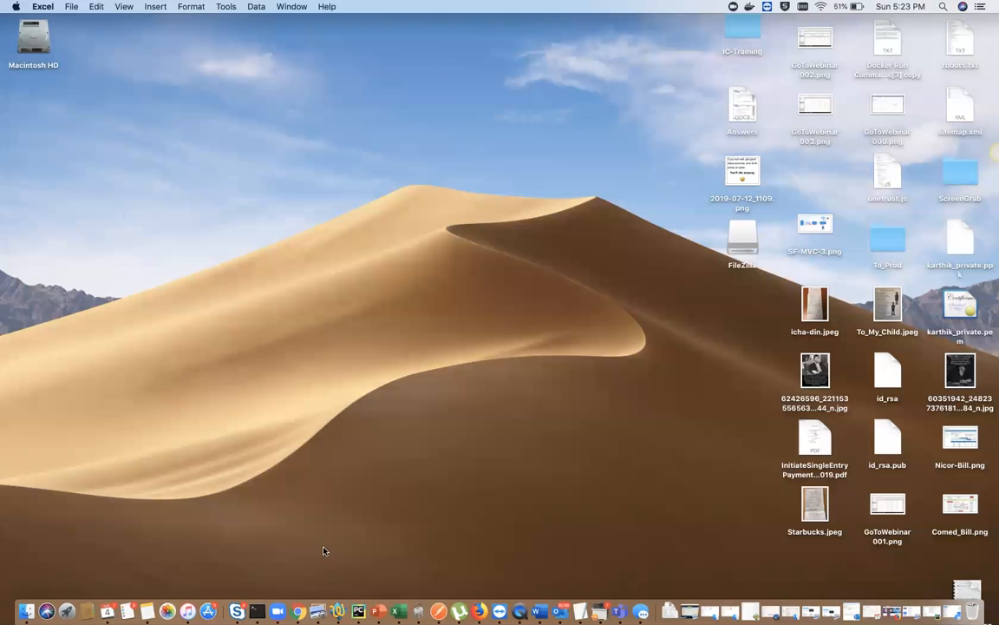
{"action": "left_click", "coordinate": [298, 612]}
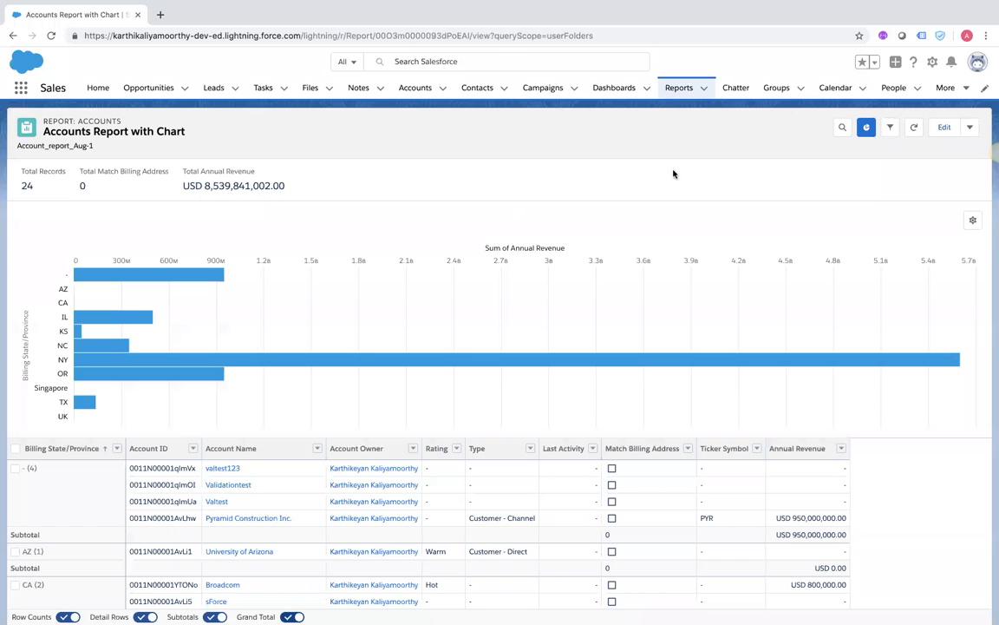
Log out of the current Salesforce org from the profile menu and close the browser window
{"action": "left_click", "coordinate": [702, 89]}
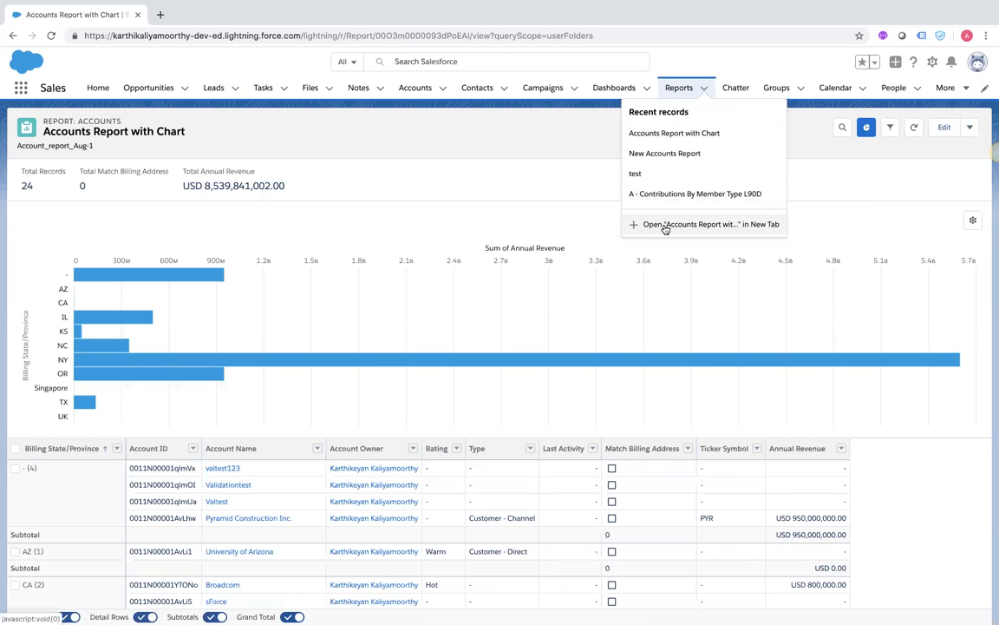
{"action": "left_click", "coordinate": [540, 165]}
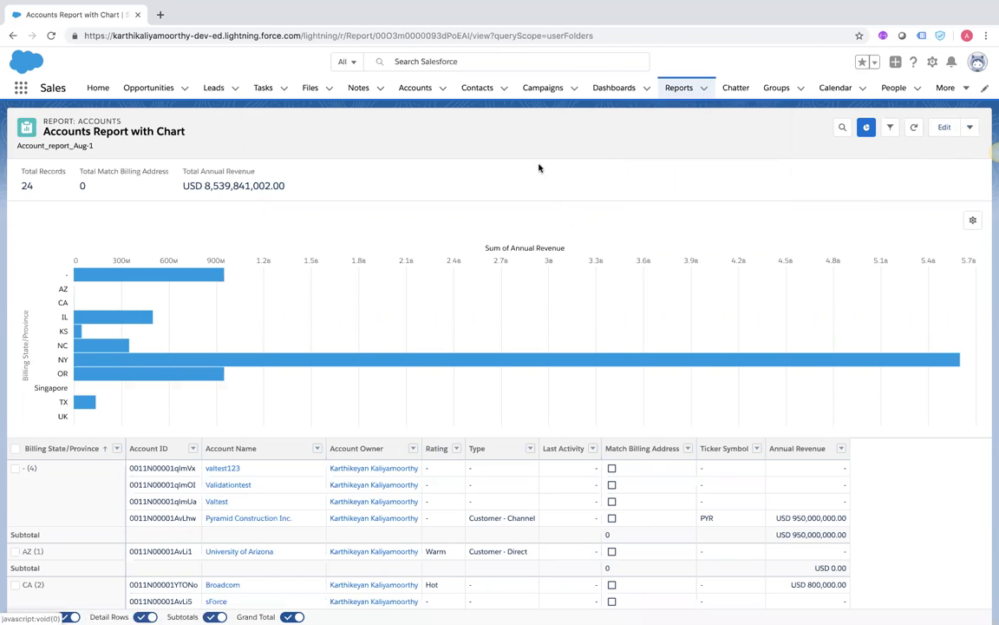
{"action": "left_click", "coordinate": [977, 64]}
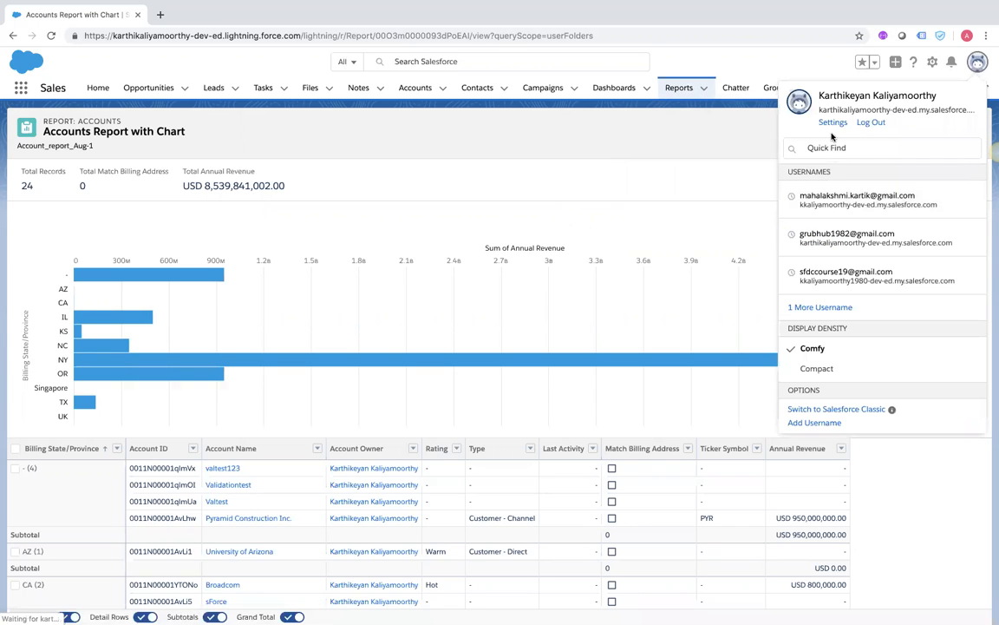
{"action": "left_click", "coordinate": [871, 124]}
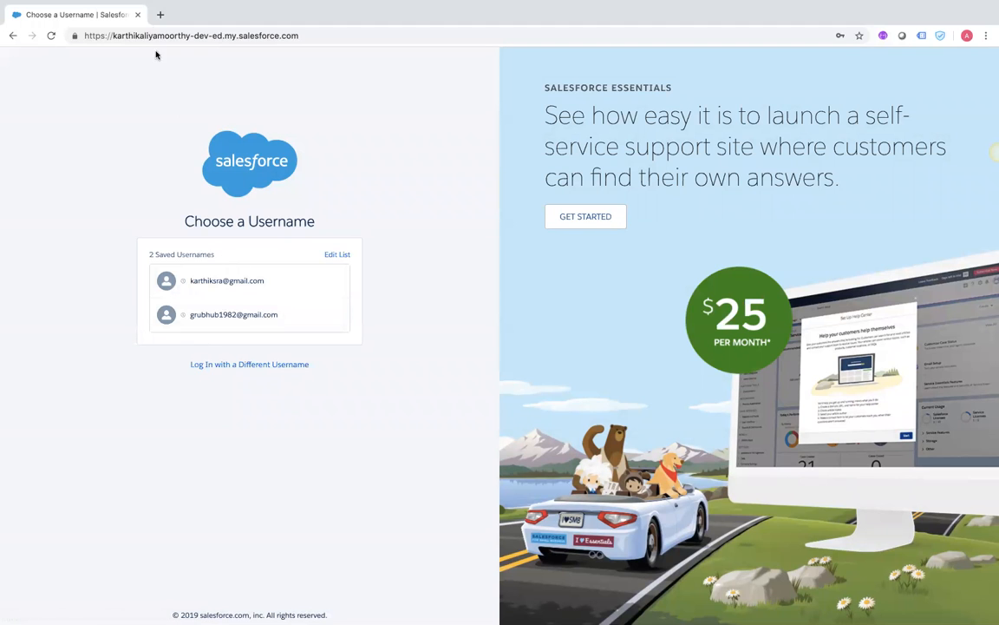
{"action": "left_click", "coordinate": [137, 15]}
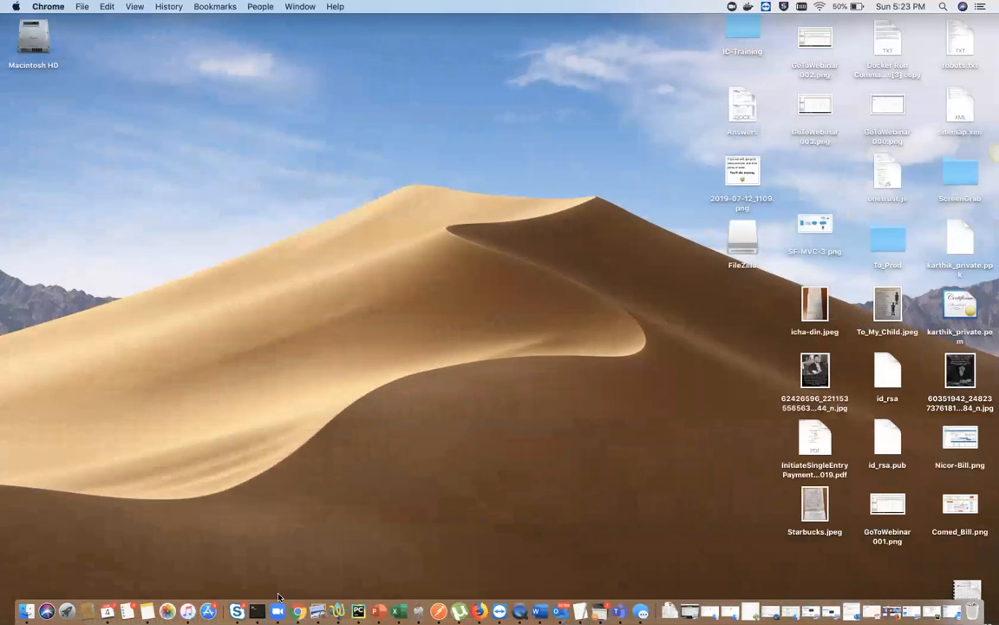
Sign in at login.salesforce.com with a different saved username, then make the browser full screen
{"action": "left_click", "coordinate": [297, 612]}
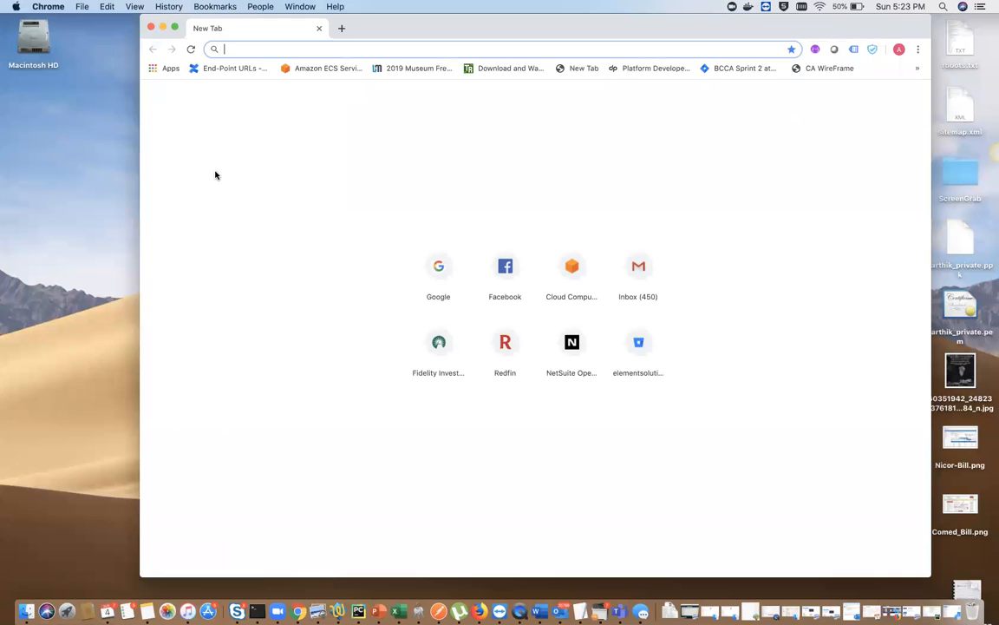
{"action": "type", "text": "login"}
{"action": "key", "text": "Return"}
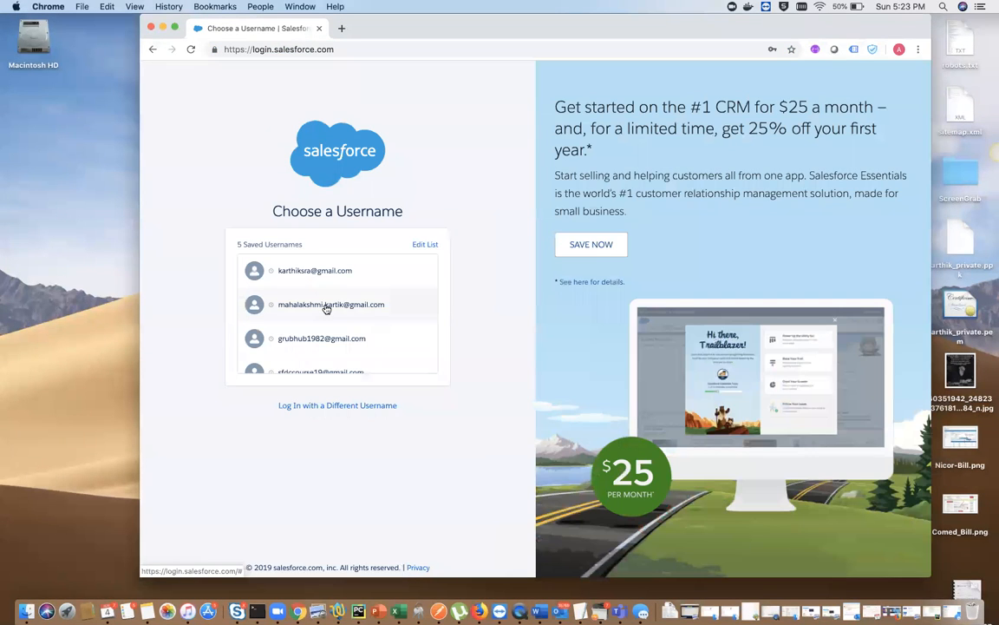
{"action": "left_click", "coordinate": [326, 306]}
{"action": "left_click", "coordinate": [338, 324]}
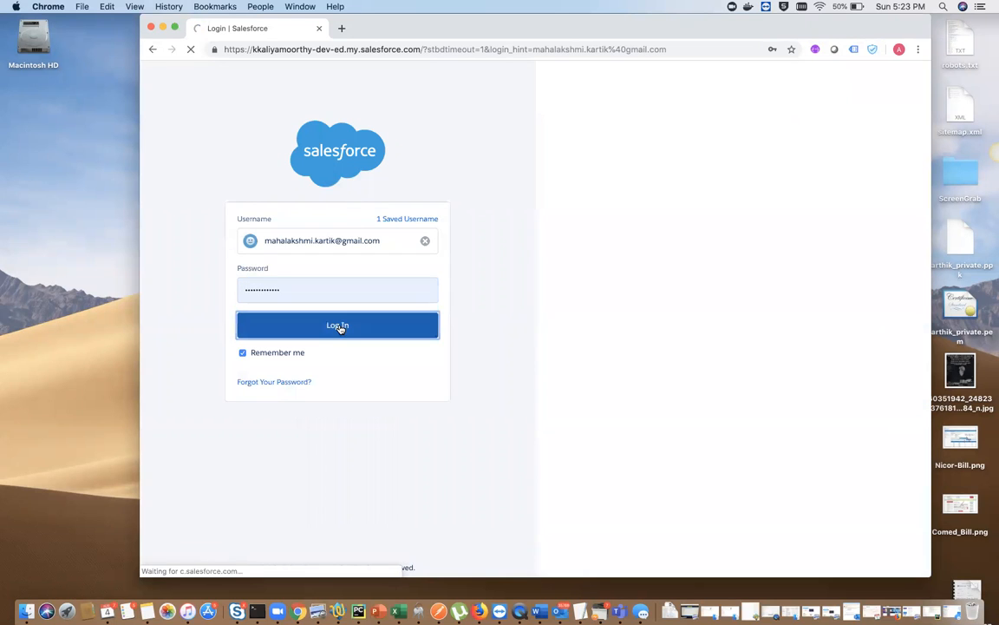
{"action": "left_click", "coordinate": [175, 29]}
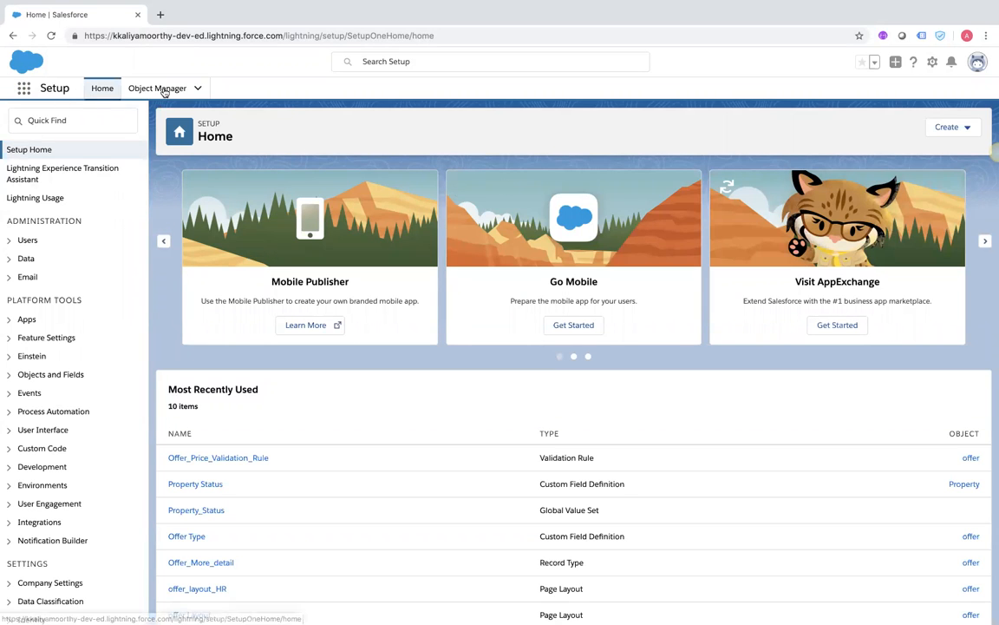
Switch to the Sales app through the App Launcher and go to the Reports list
{"action": "left_click", "coordinate": [22, 84]}
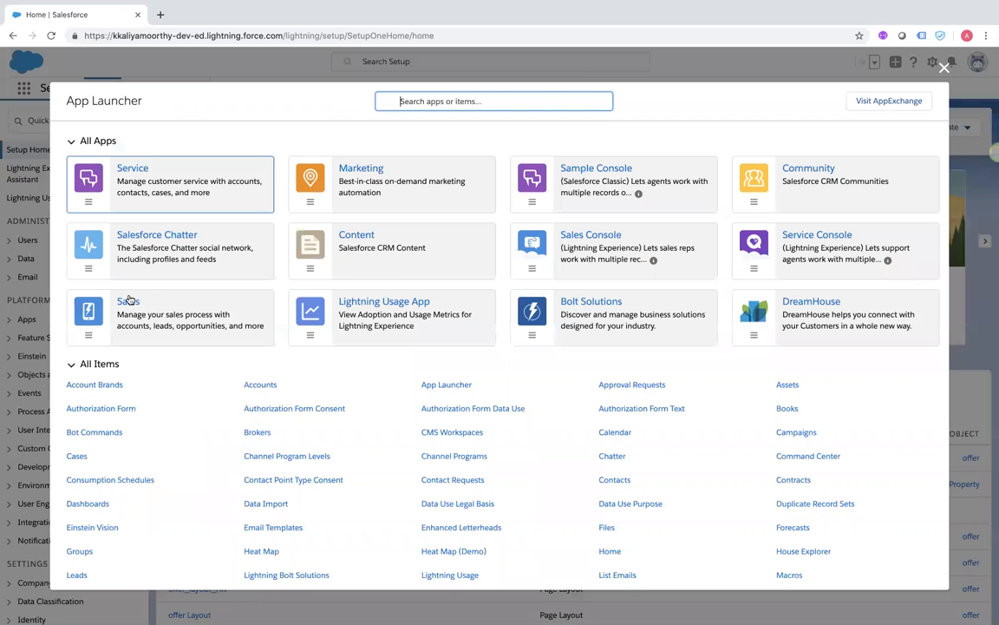
{"action": "left_click", "coordinate": [127, 303]}
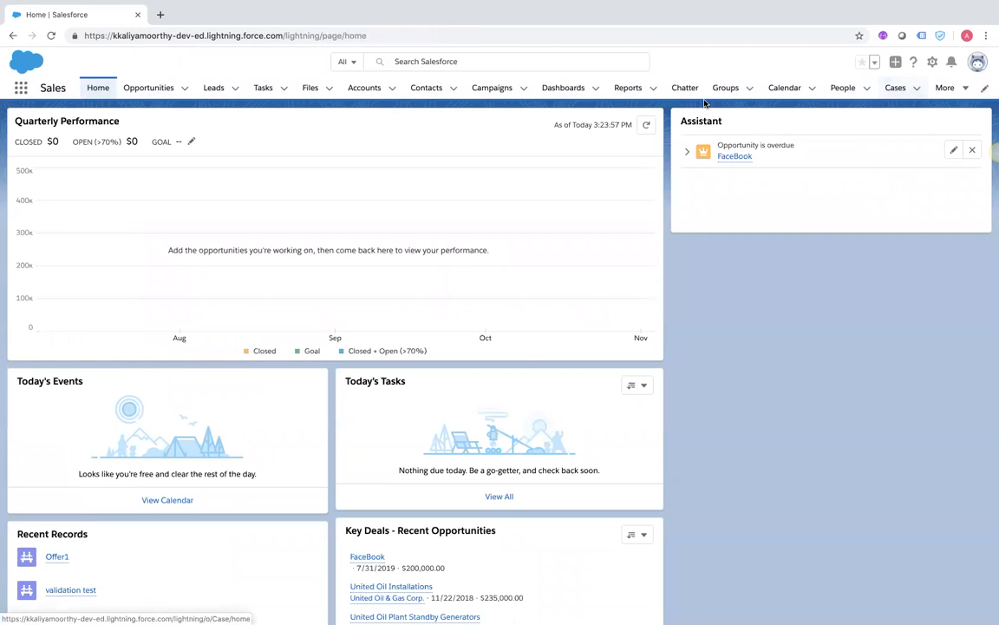
{"action": "left_click", "coordinate": [654, 88]}
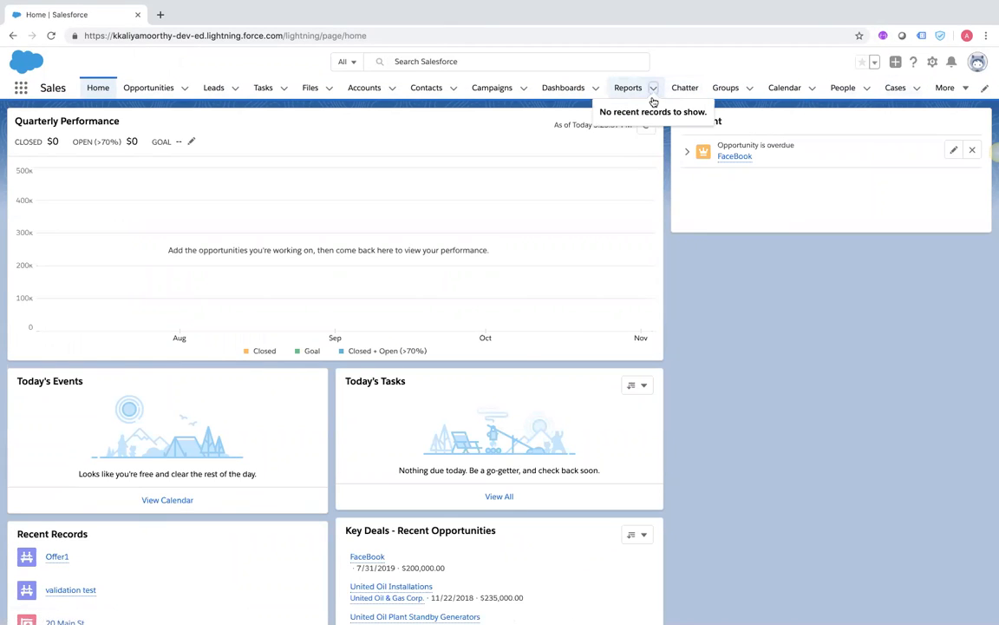
{"action": "left_click", "coordinate": [628, 88]}
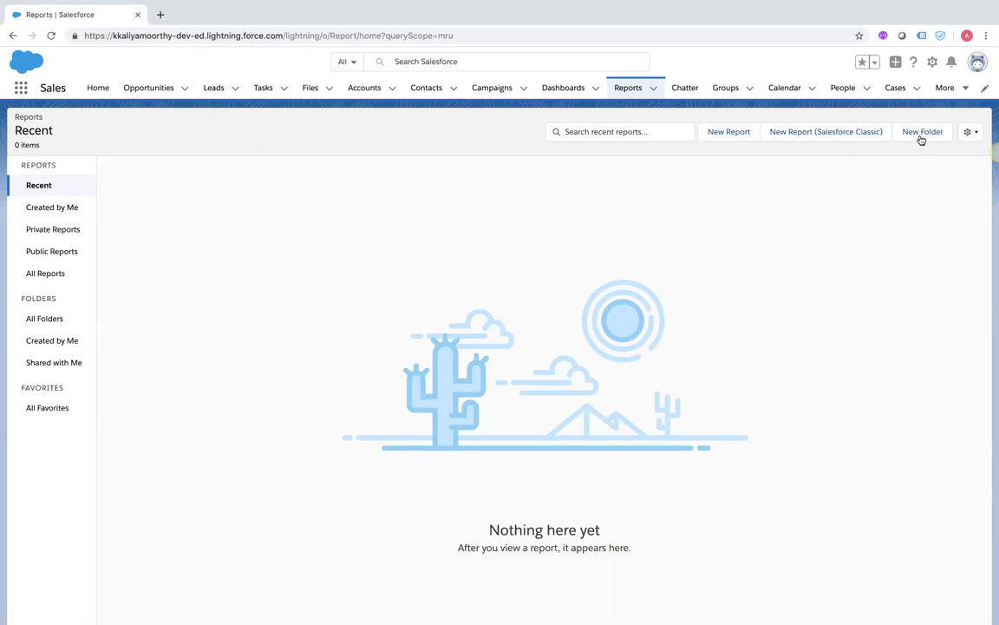
Start a report with New Report (Salesforce Classic) to reach the report type list
{"action": "left_click", "coordinate": [973, 135]}
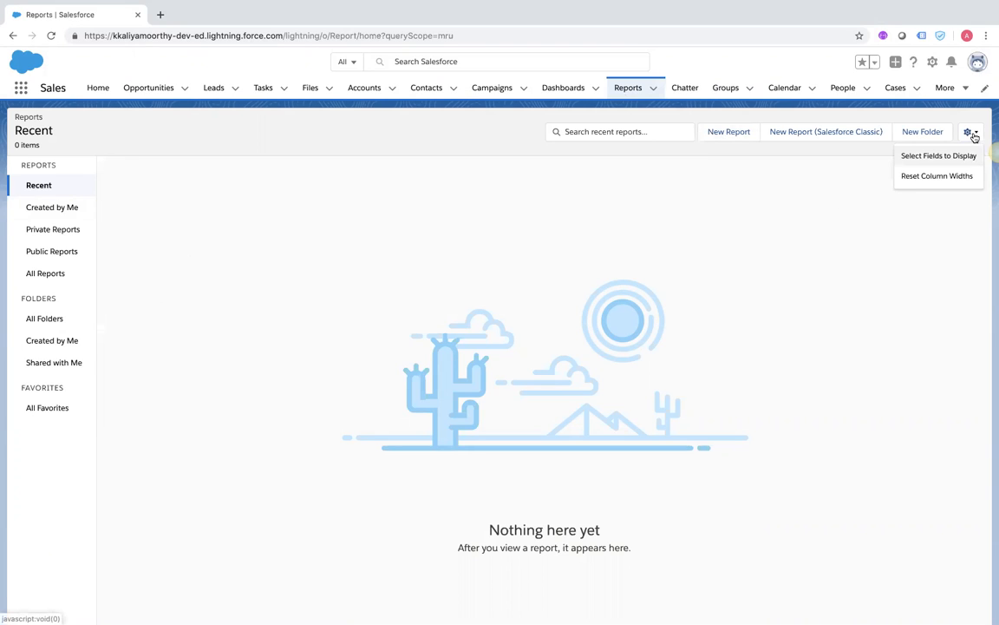
{"action": "left_click", "coordinate": [801, 199]}
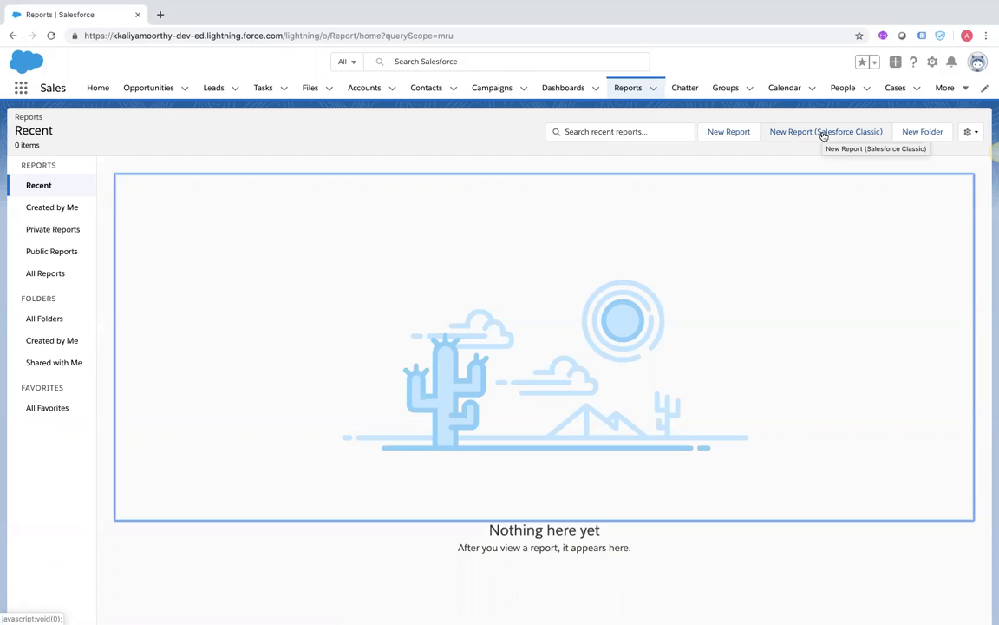
{"action": "left_click", "coordinate": [823, 135]}
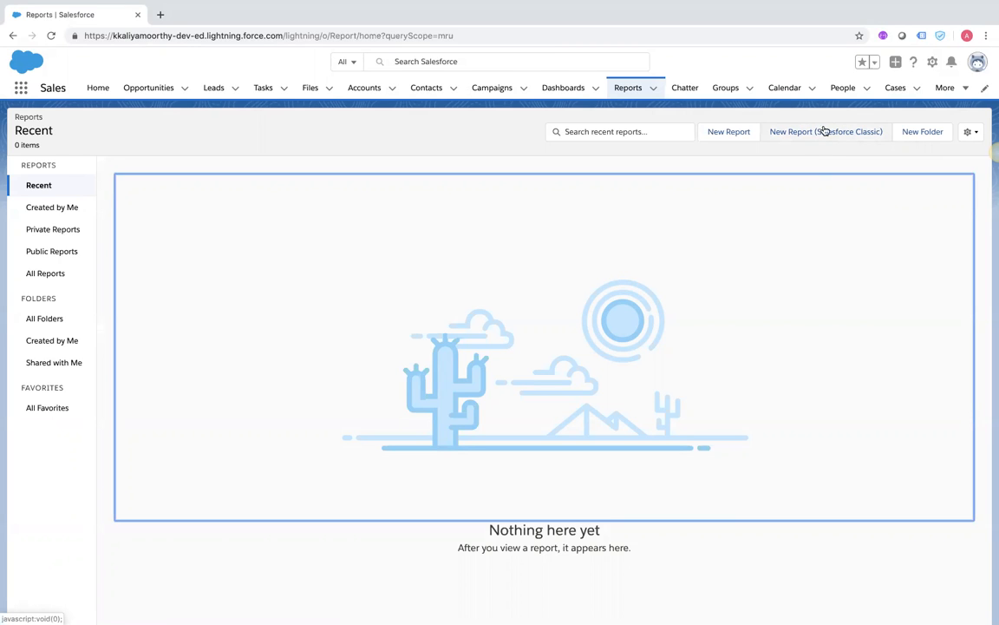
{"action": "left_click", "coordinate": [808, 136]}
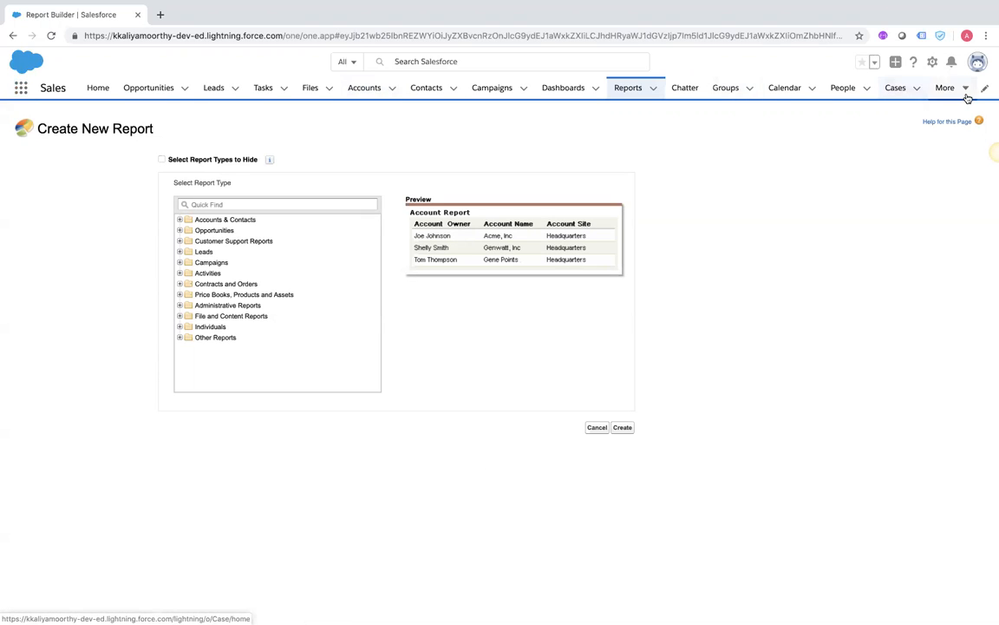
Choose Contacts & Accounts under the Accounts & Contacts folder and create the report
{"action": "left_click", "coordinate": [179, 220]}
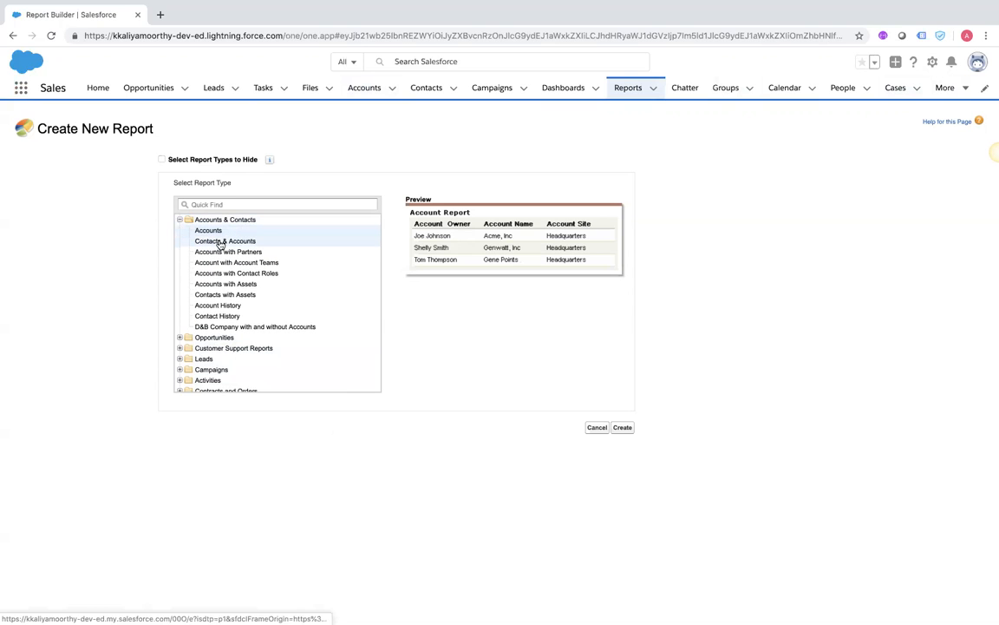
{"action": "left_click", "coordinate": [220, 243]}
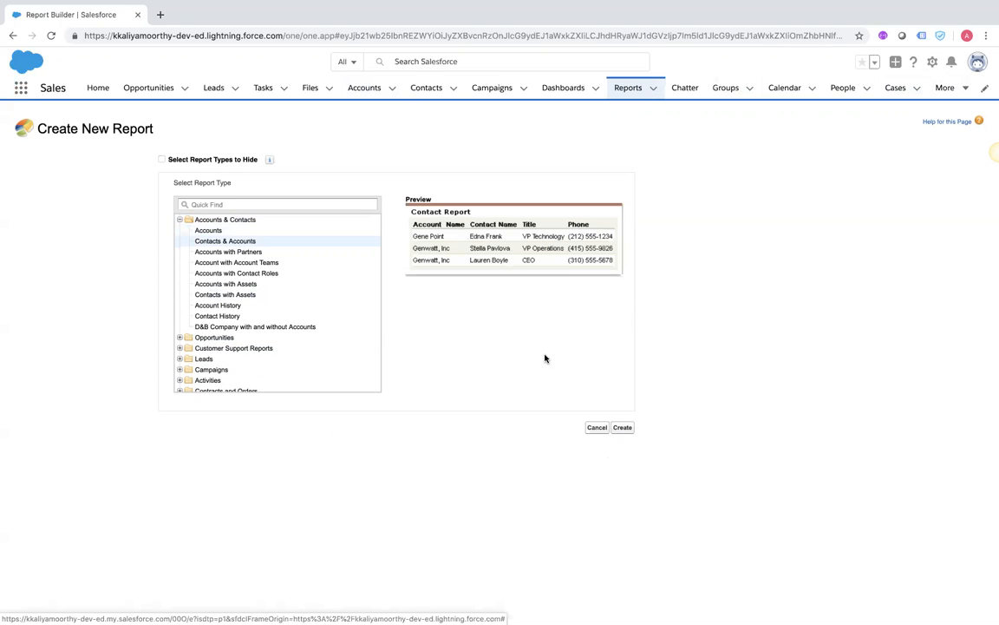
{"action": "left_click", "coordinate": [624, 428]}
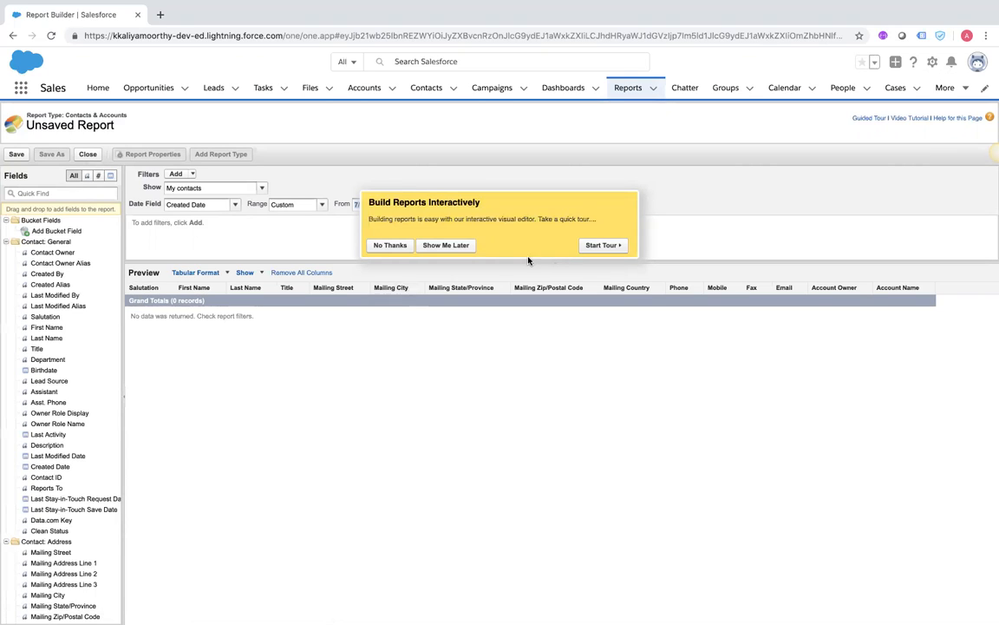
Decline the tour and remove all default columns from the report, confirming with OK
{"action": "left_click", "coordinate": [437, 245]}
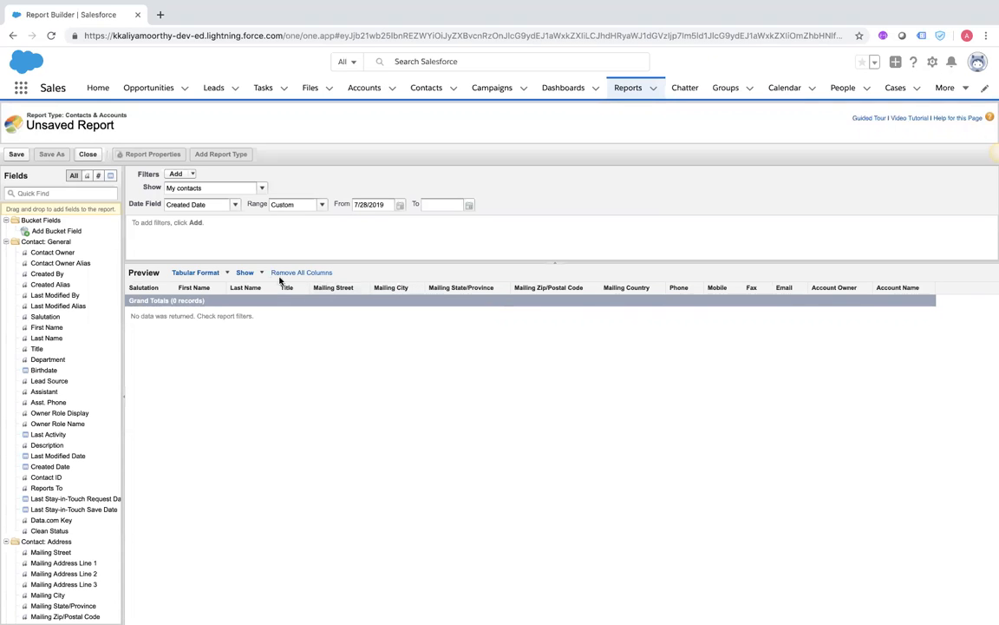
{"action": "left_click", "coordinate": [307, 273]}
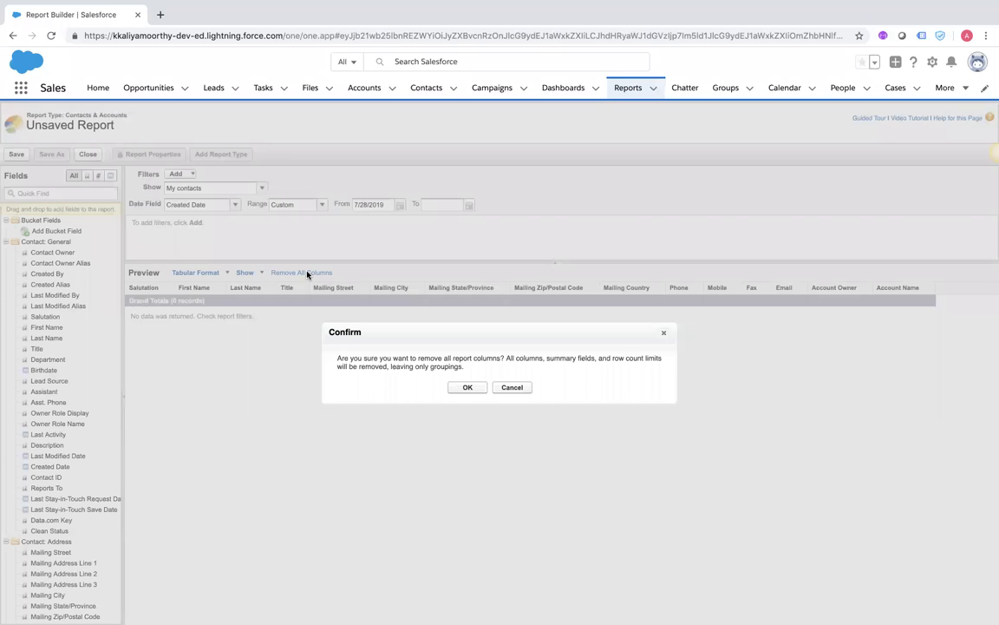
{"action": "left_click", "coordinate": [466, 388]}
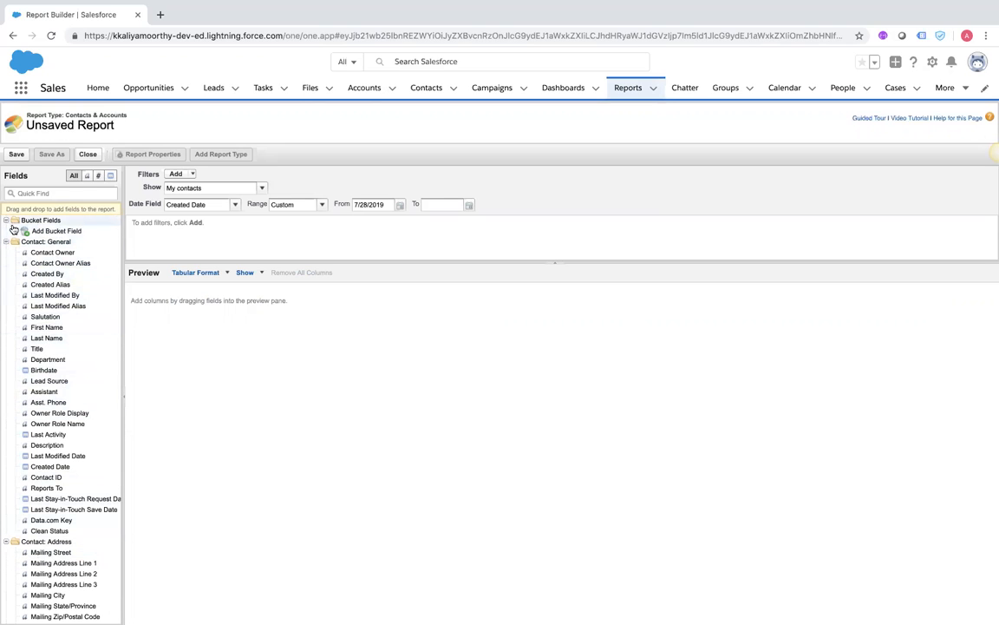
{"action": "scroll", "coordinate": [41, 332], "scroll_direction": "down", "scroll_amount": 10}
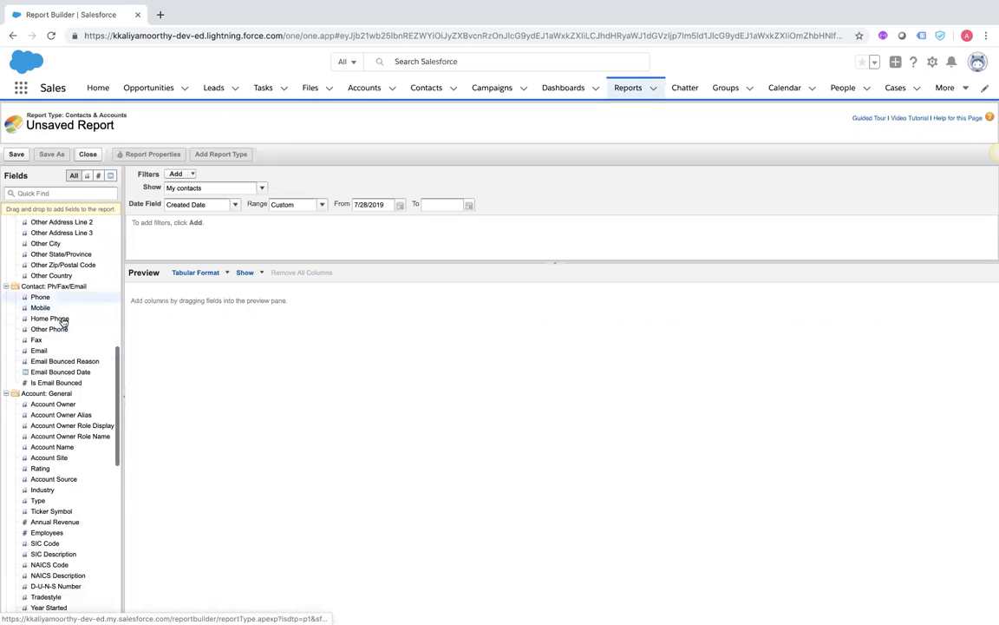
Add Account ID, Account Number, Annual Revenue and Employees columns, then open the Range dropdown
{"action": "scroll", "coordinate": [73, 412], "scroll_direction": "down", "scroll_amount": 3}
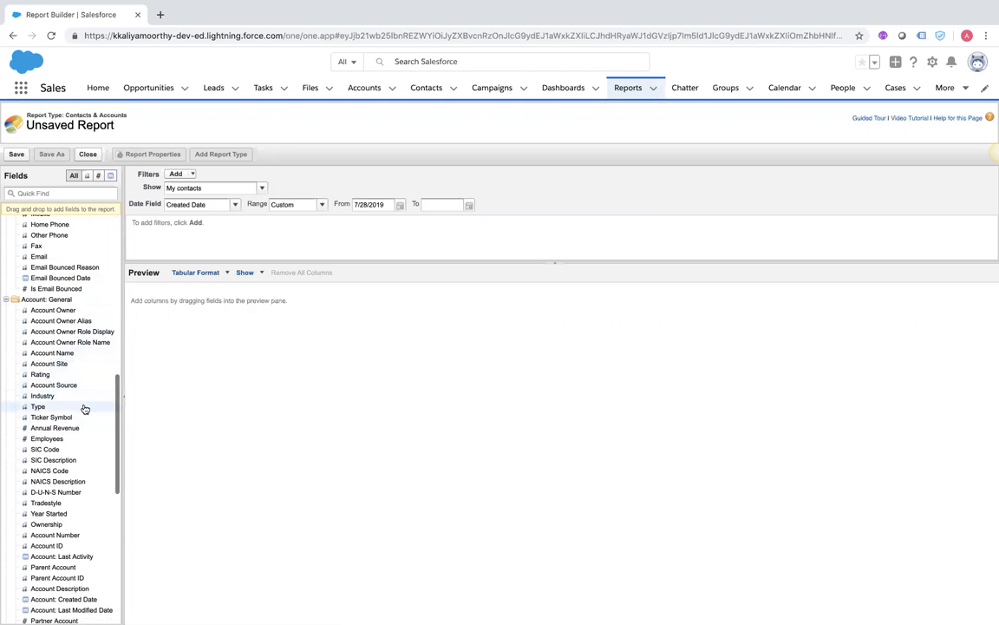
{"action": "left_click_drag", "start_coordinate": [54, 545], "coordinate": [245, 321]}
{"action": "left_click_drag", "start_coordinate": [57, 537], "coordinate": [292, 287]}
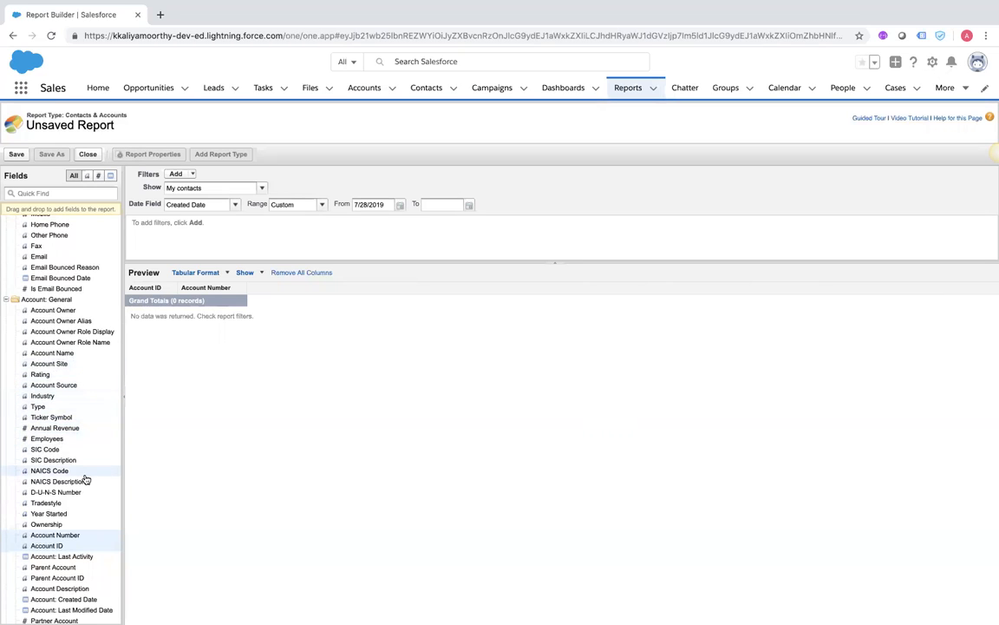
{"action": "left_click_drag", "start_coordinate": [74, 428], "coordinate": [330, 310]}
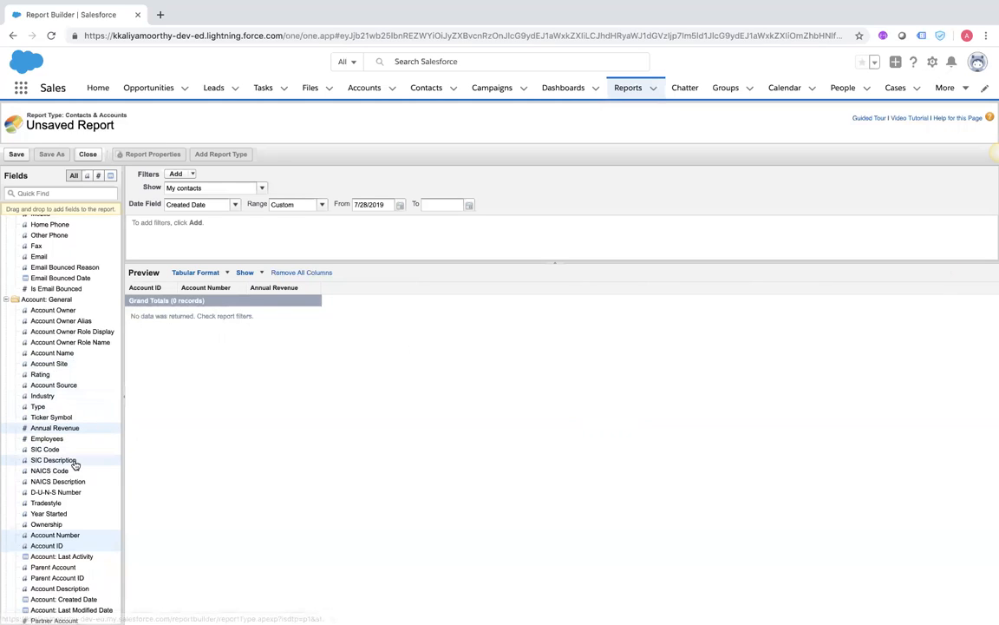
{"action": "left_click_drag", "start_coordinate": [47, 441], "coordinate": [386, 312]}
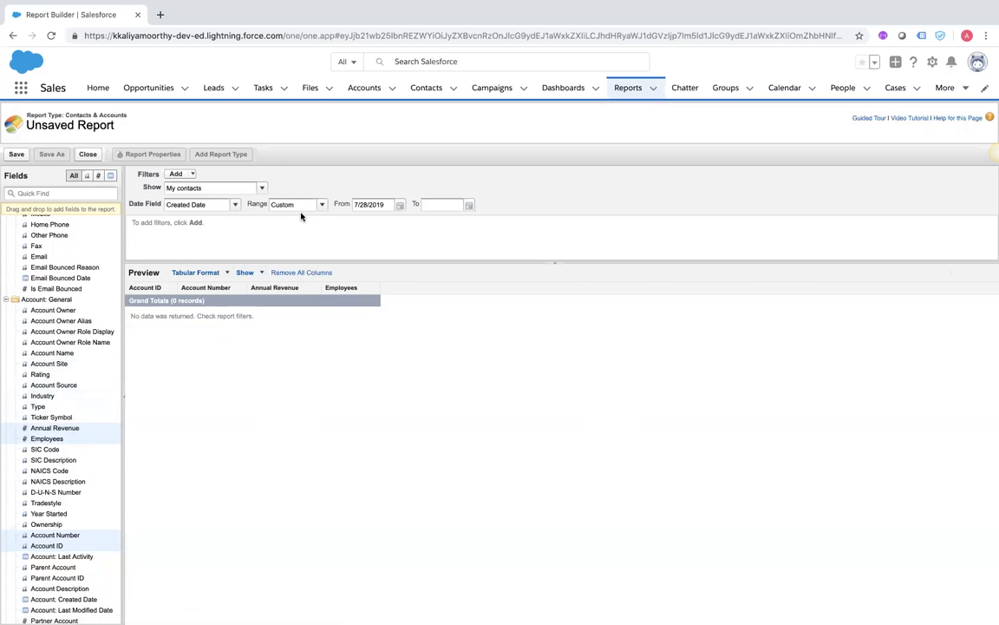
{"action": "left_click", "coordinate": [321, 206]}
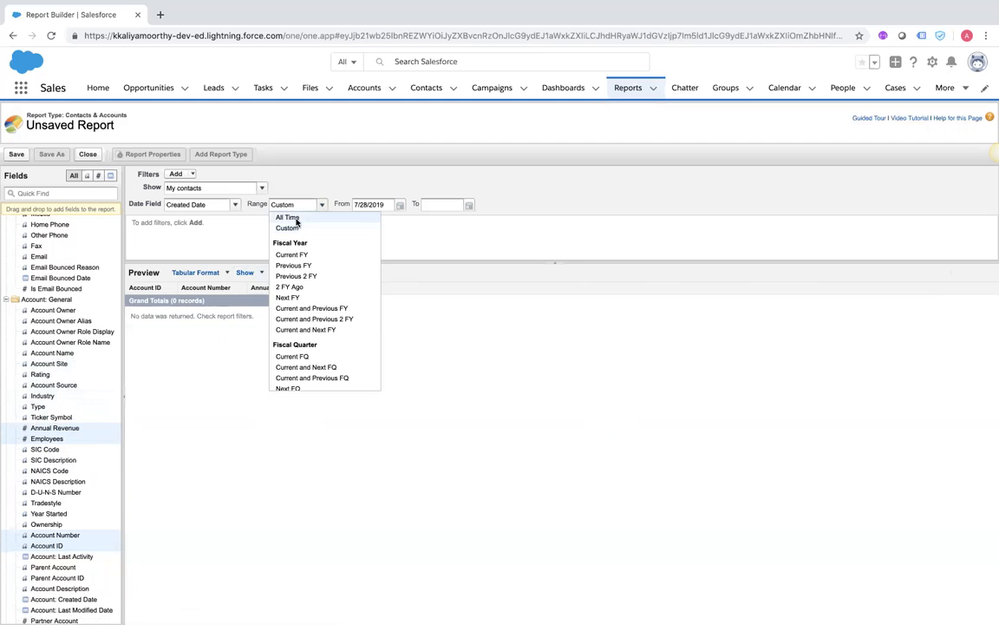
Set the date range to All Time and review the 27 records in the preview
{"action": "left_click", "coordinate": [296, 218]}
{"action": "scroll", "coordinate": [275, 436], "scroll_direction": "down", "scroll_amount": 1}
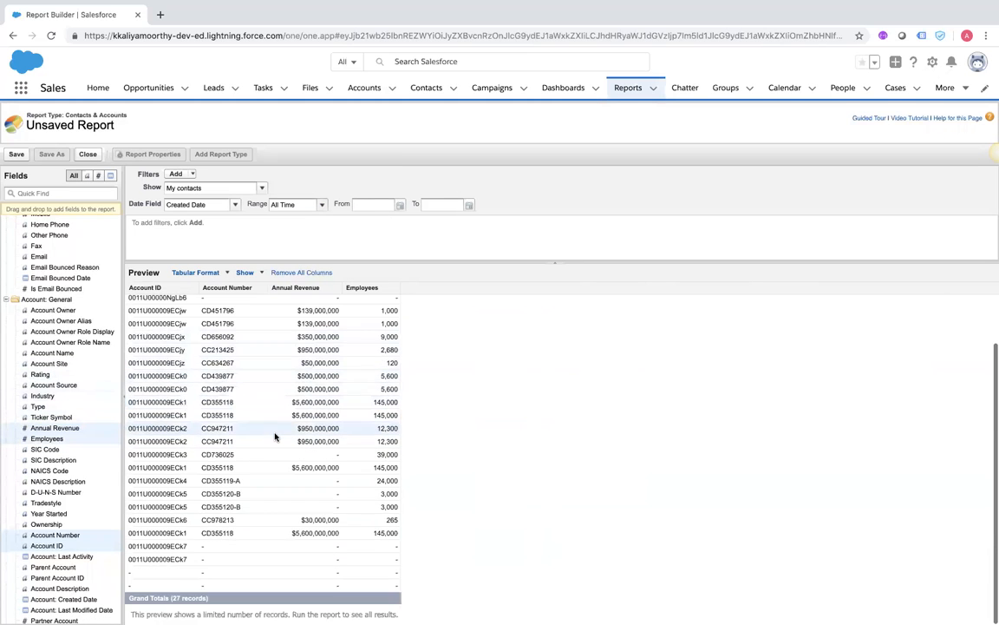
{"action": "scroll", "coordinate": [275, 437], "scroll_direction": "up", "scroll_amount": 2}
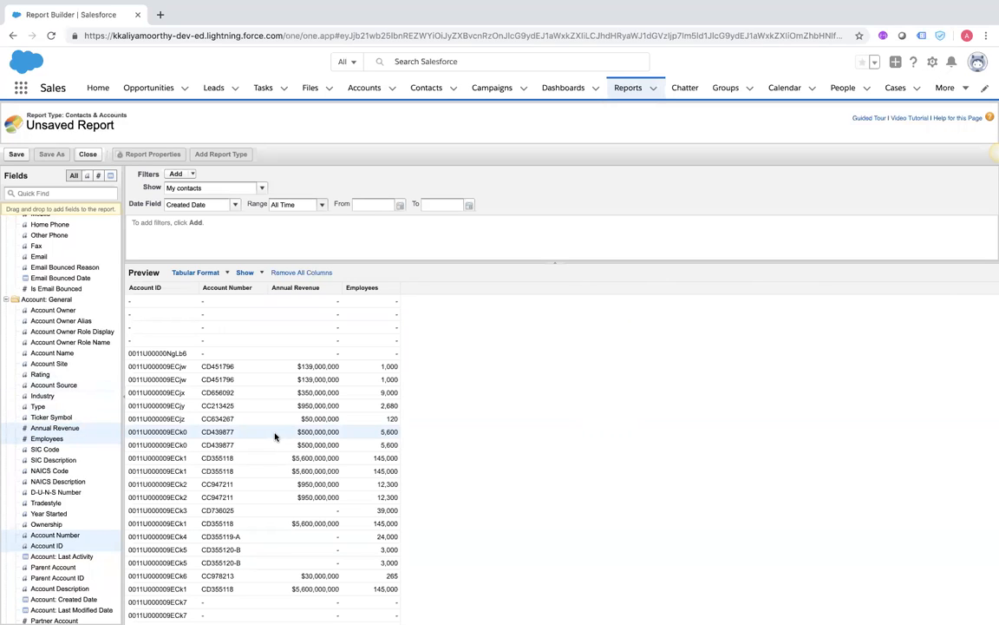
{"action": "scroll", "coordinate": [516, 444], "scroll_direction": "down", "scroll_amount": 2}
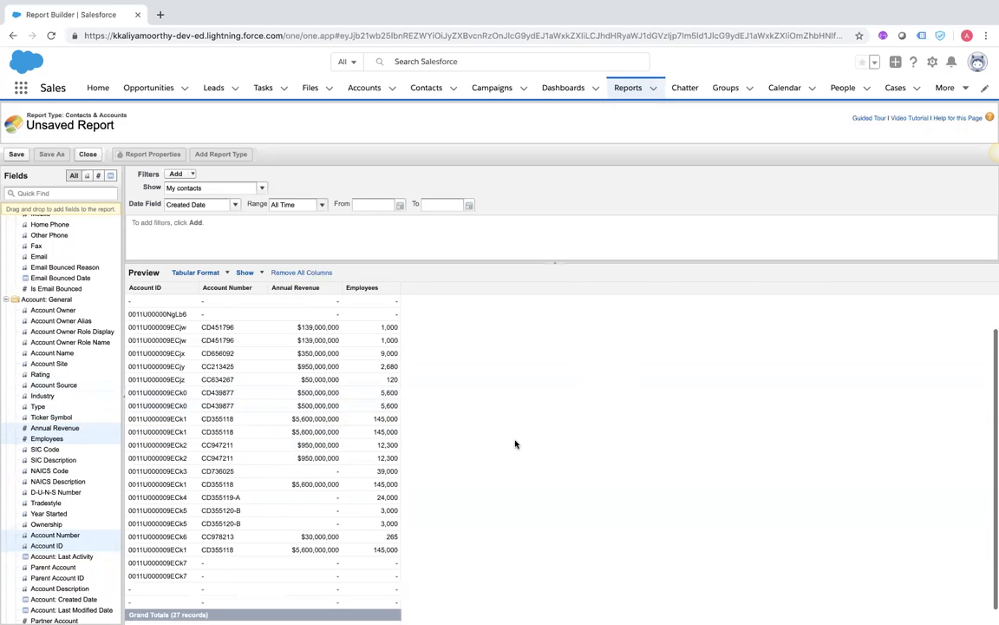
{"action": "scroll", "coordinate": [515, 445], "scroll_direction": "up", "scroll_amount": 2}
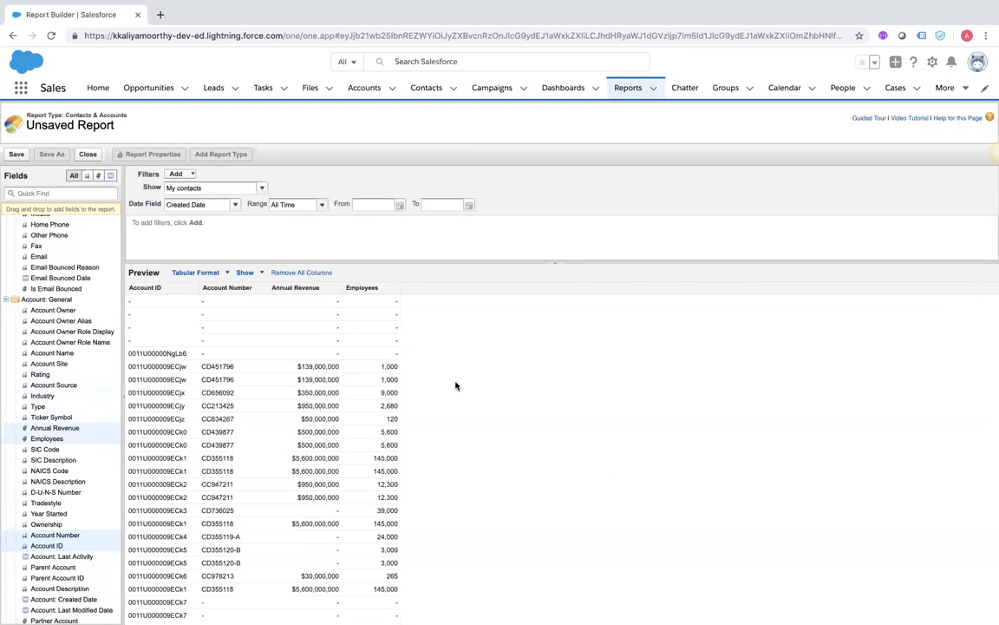
{"action": "left_click", "coordinate": [261, 272]}
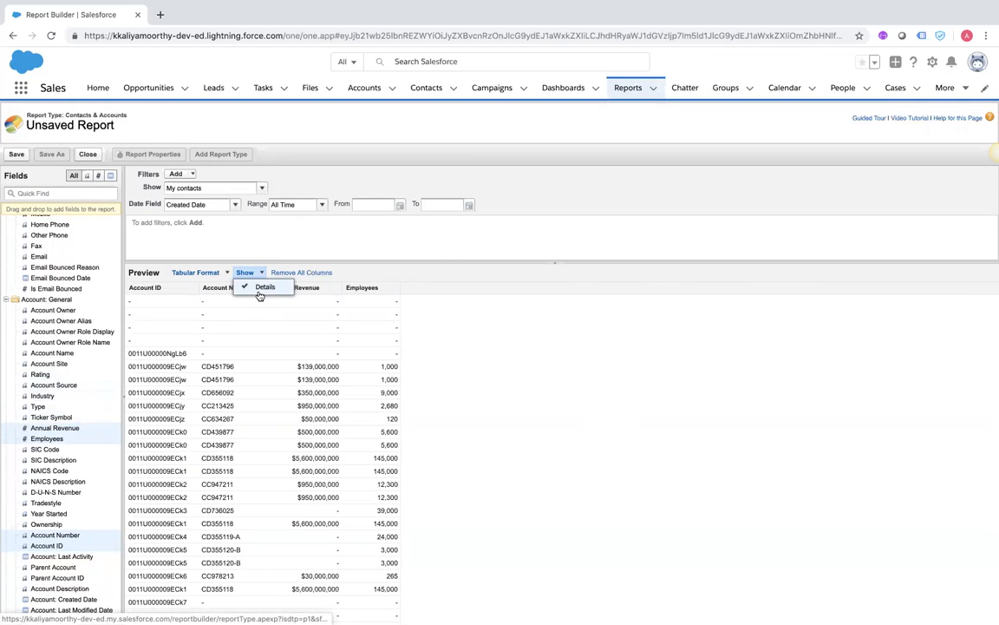
Change the report to Summary format grouped by account Type, leaving it unsaved
{"action": "left_click", "coordinate": [196, 273]}
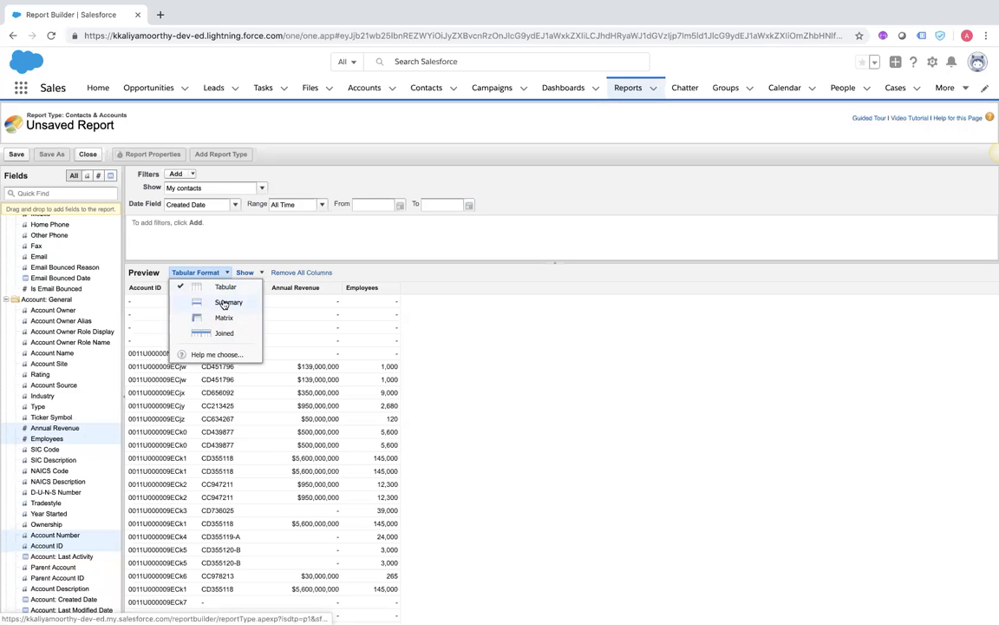
{"action": "left_click", "coordinate": [223, 303]}
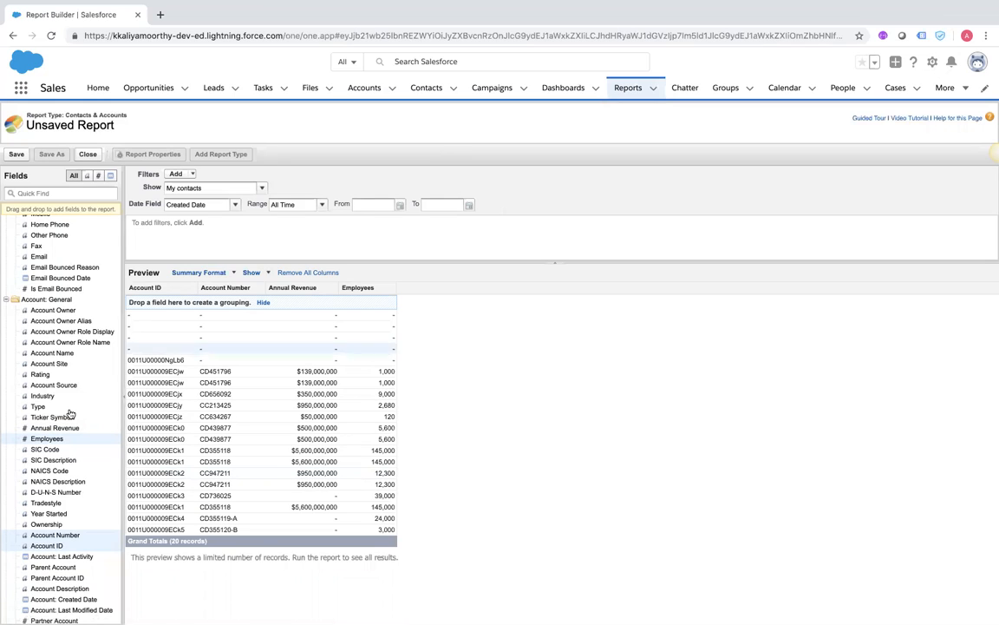
{"action": "left_click_drag", "start_coordinate": [41, 407], "coordinate": [213, 303]}
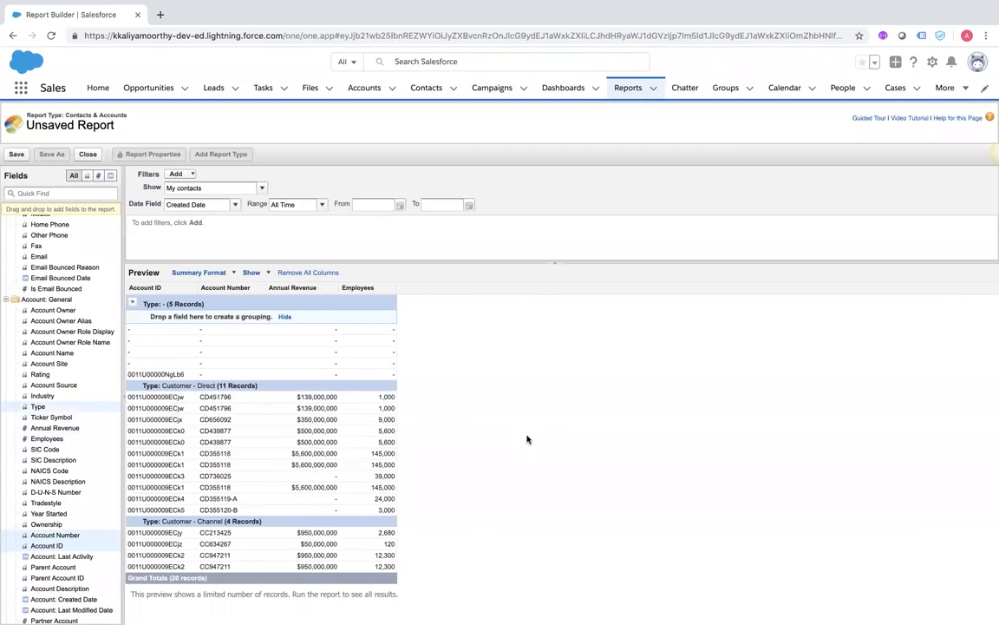
{"action": "left_click", "coordinate": [17, 156]}
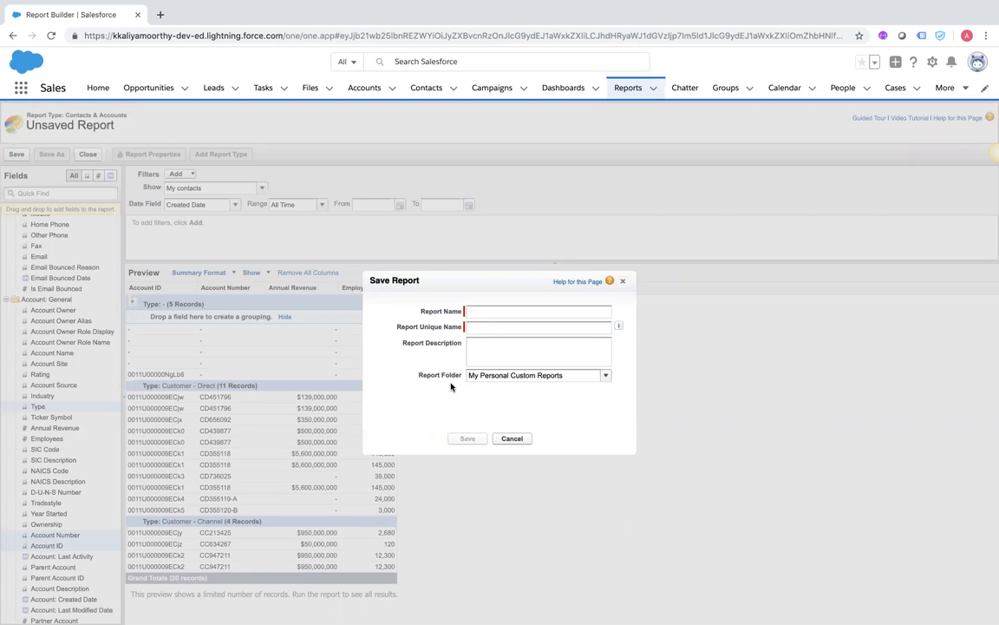
{"action": "left_click", "coordinate": [622, 284]}
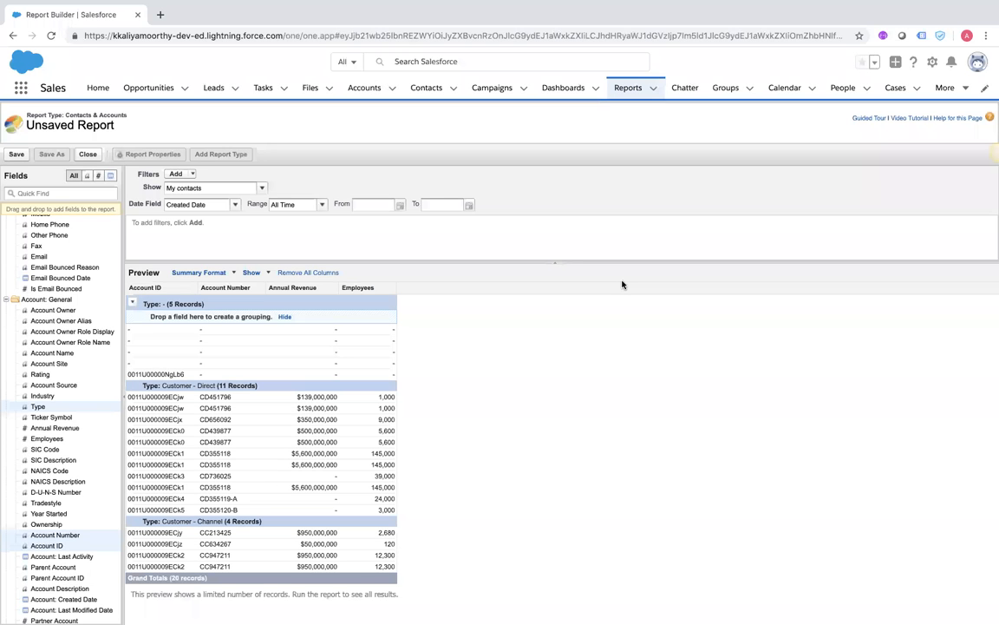
{"action": "left_click", "coordinate": [235, 275]}
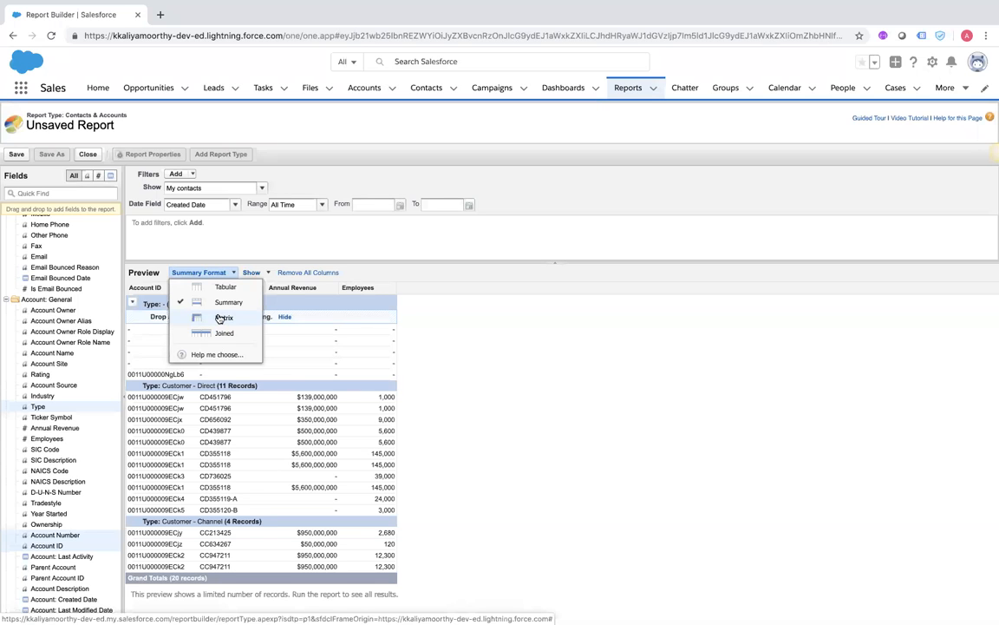
Switch the report to Matrix format with rows grouped by account Type
{"action": "left_click", "coordinate": [222, 317]}
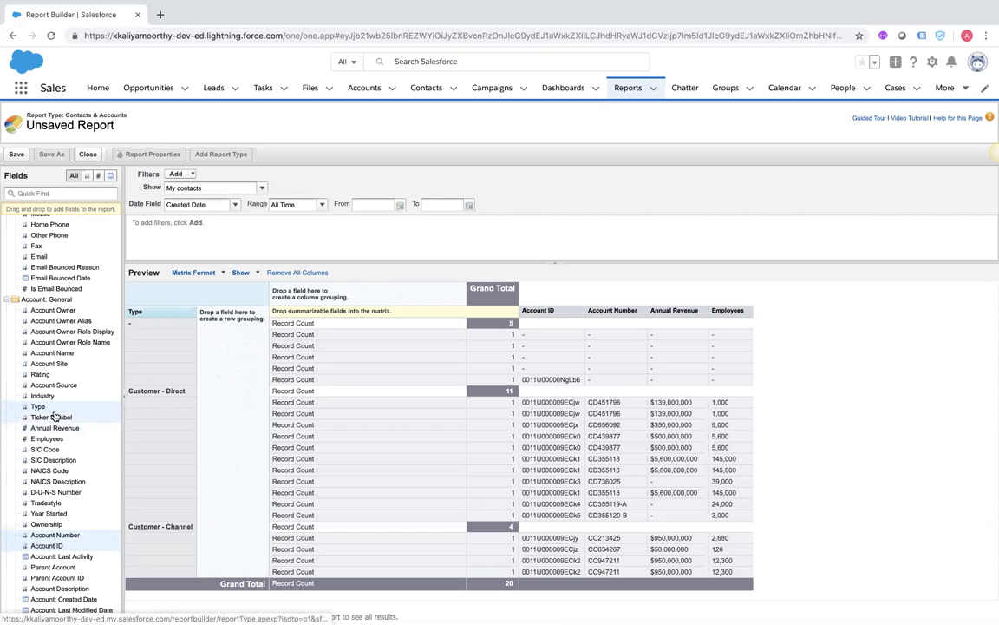
{"action": "left_click_drag", "start_coordinate": [43, 407], "coordinate": [219, 390]}
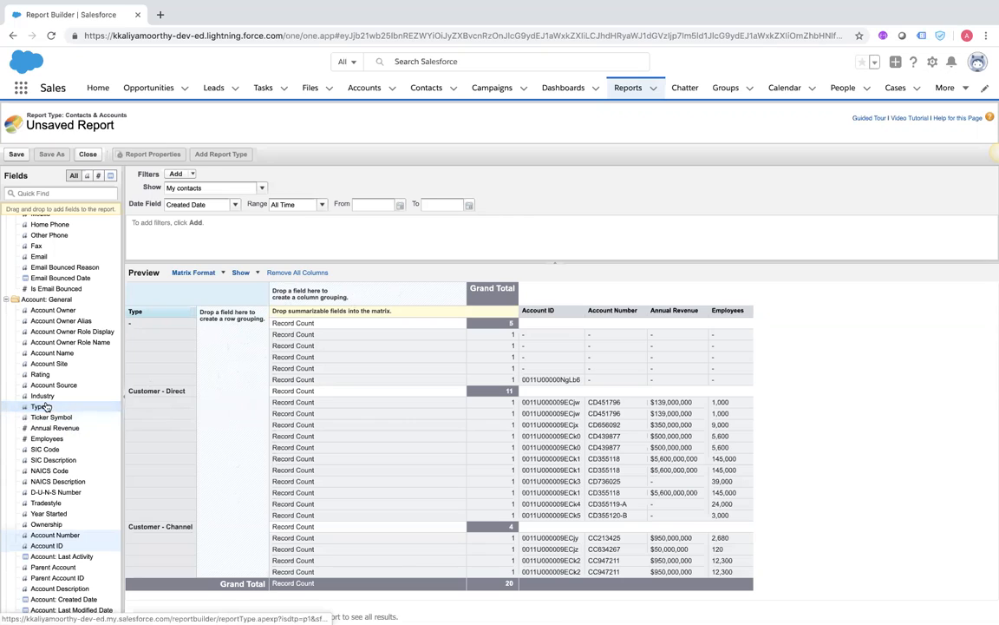
{"action": "left_click_drag", "start_coordinate": [45, 409], "coordinate": [233, 358]}
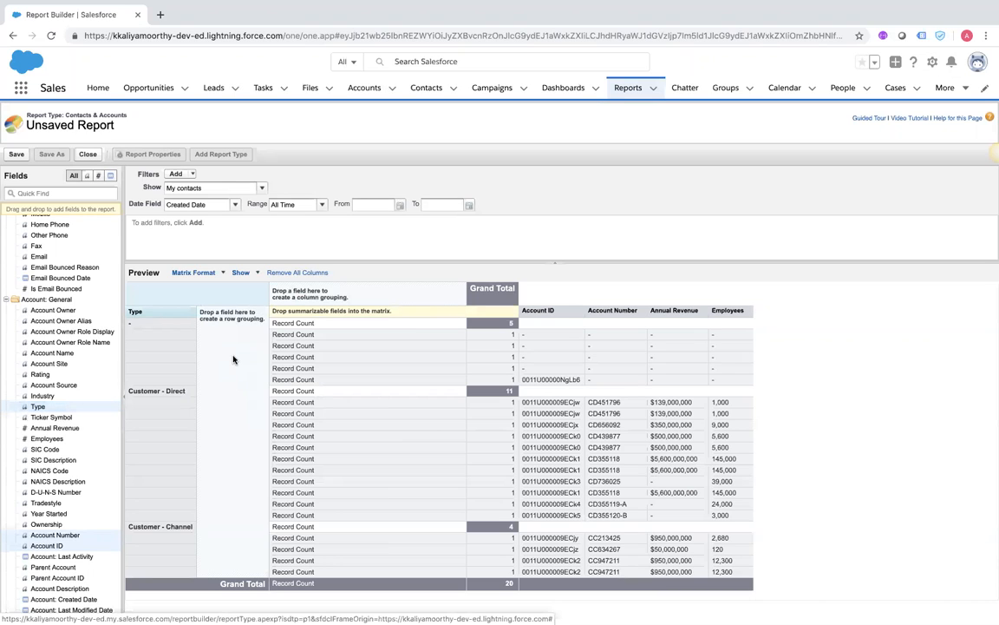
Review the report format list and the preview display options without changing them
{"action": "scroll", "coordinate": [239, 443], "scroll_direction": "down", "scroll_amount": 1}
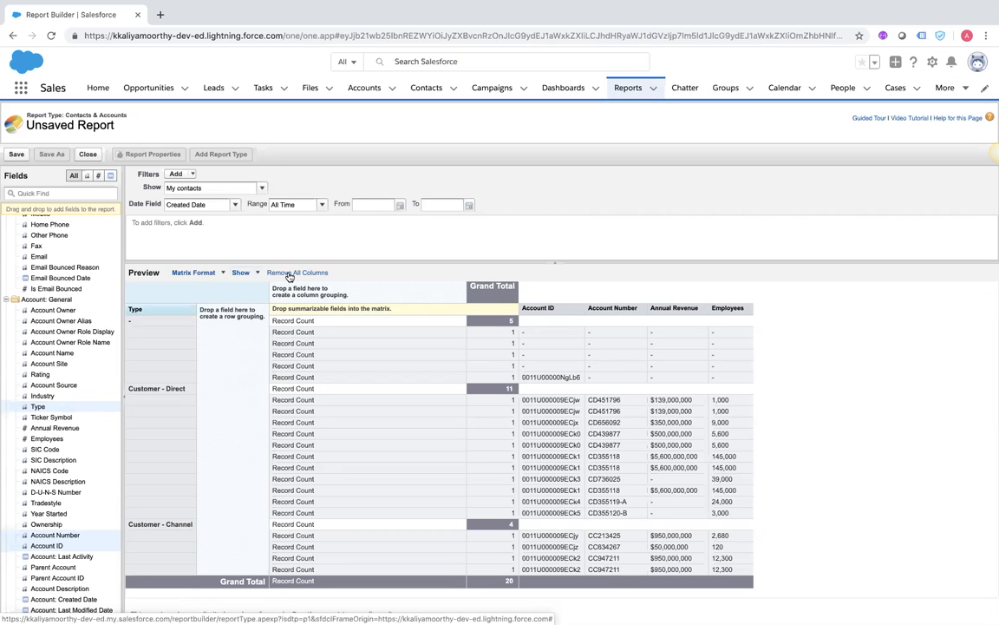
{"action": "left_click", "coordinate": [221, 274]}
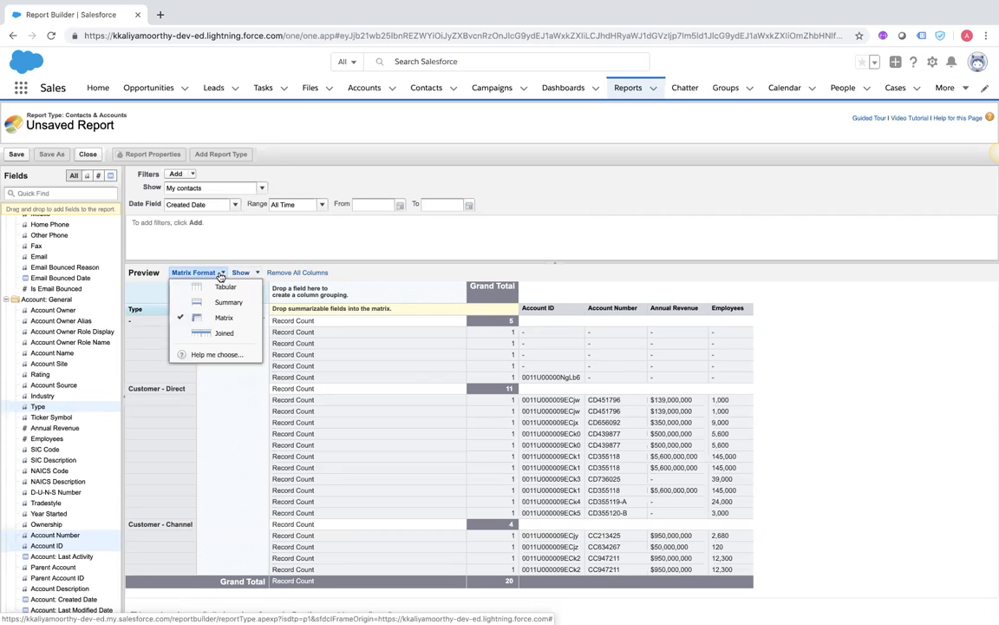
{"action": "left_click", "coordinate": [221, 434]}
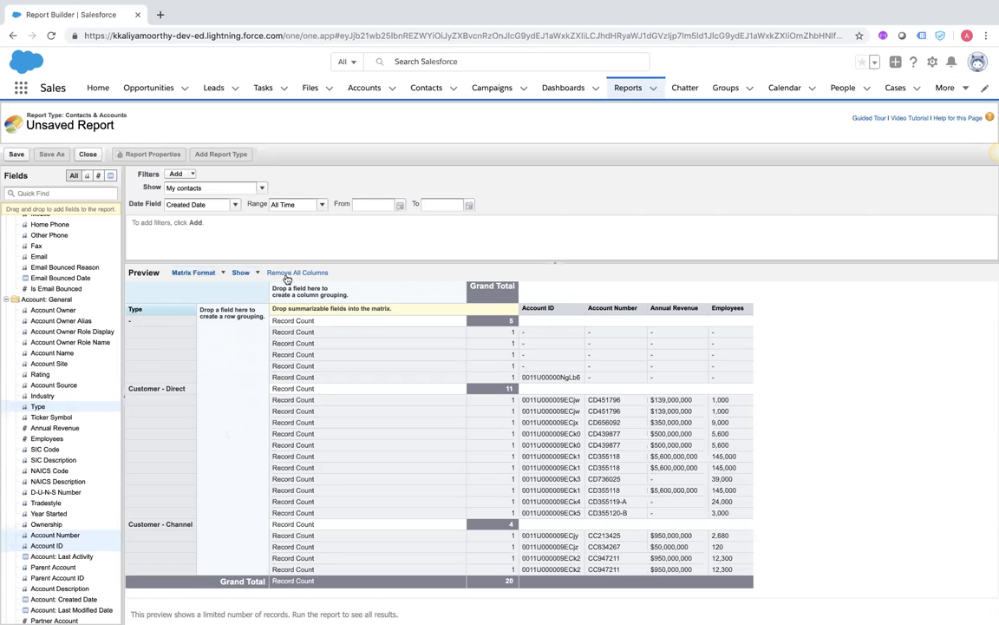
{"action": "left_click", "coordinate": [255, 274]}
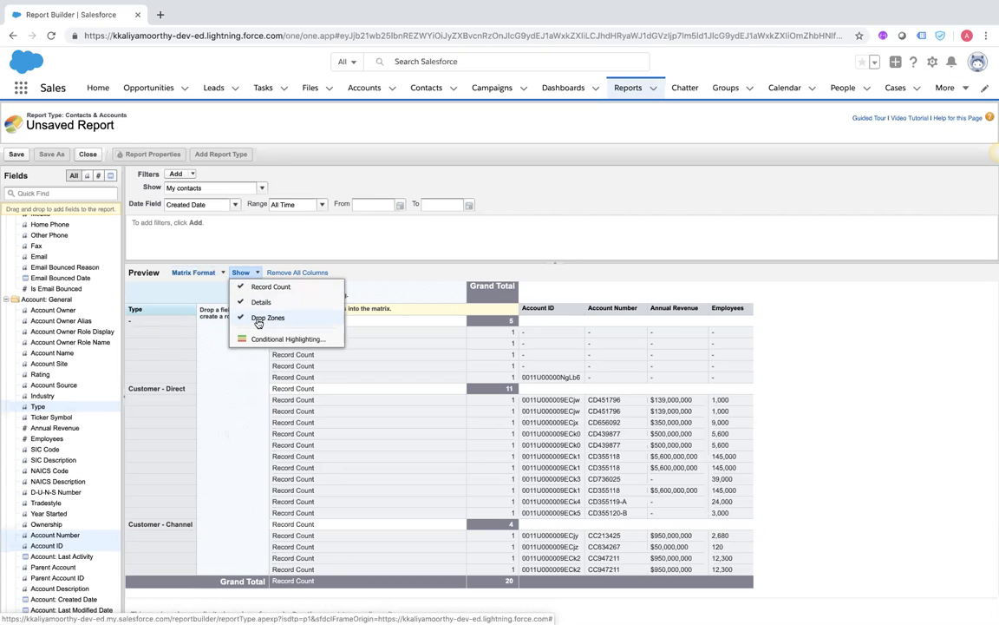
Return the report to Tabular format and add Type and Industry columns
{"action": "left_click", "coordinate": [211, 275]}
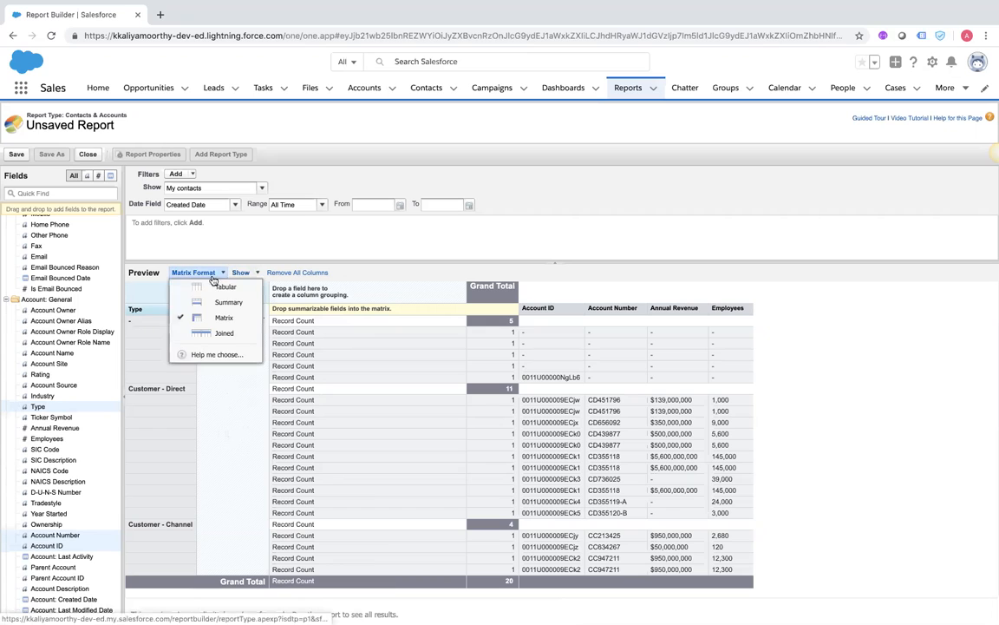
{"action": "left_click", "coordinate": [217, 286]}
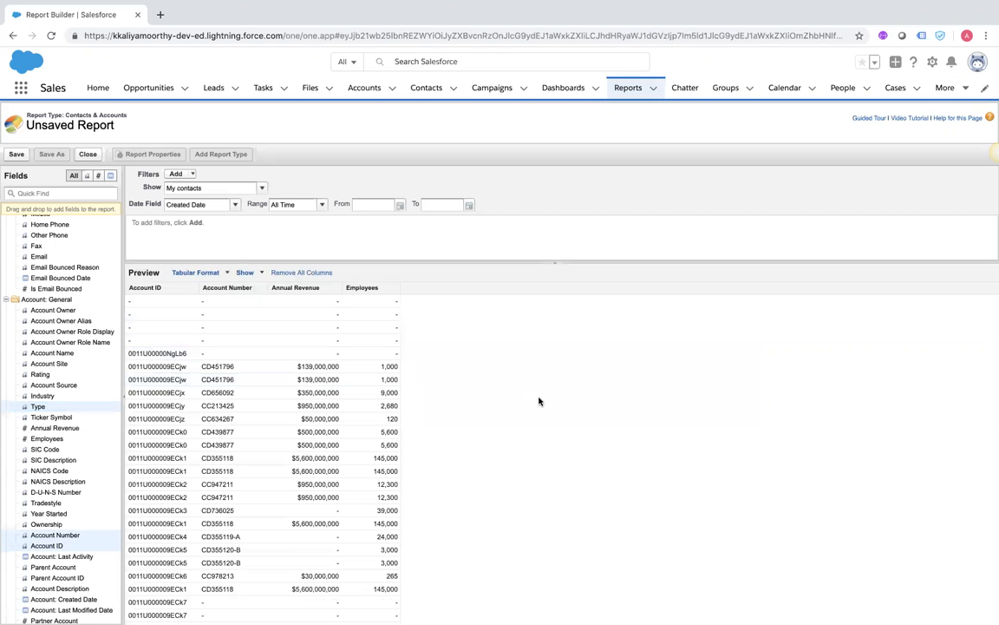
{"action": "mouse_move", "coordinate": [39, 407]}
{"action": "left_mouse_down"}
{"action": "mouse_move", "coordinate": [239, 358]}
{"action": "mouse_move", "coordinate": [384, 364]}
{"action": "mouse_move", "coordinate": [410, 413]}
{"action": "left_mouse_up"}
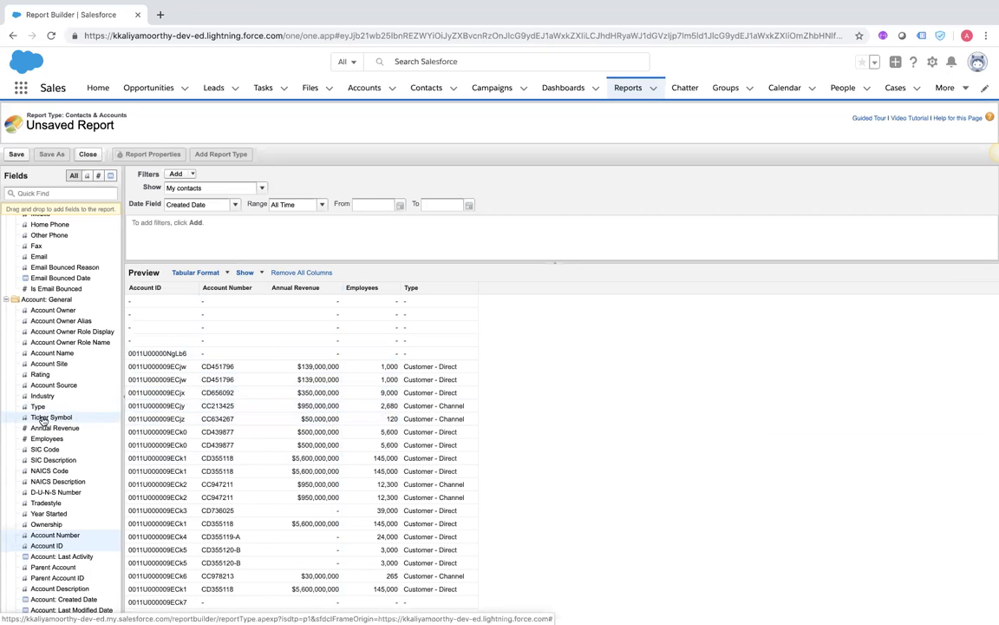
{"action": "scroll", "coordinate": [59, 460], "scroll_direction": "down", "scroll_amount": 5}
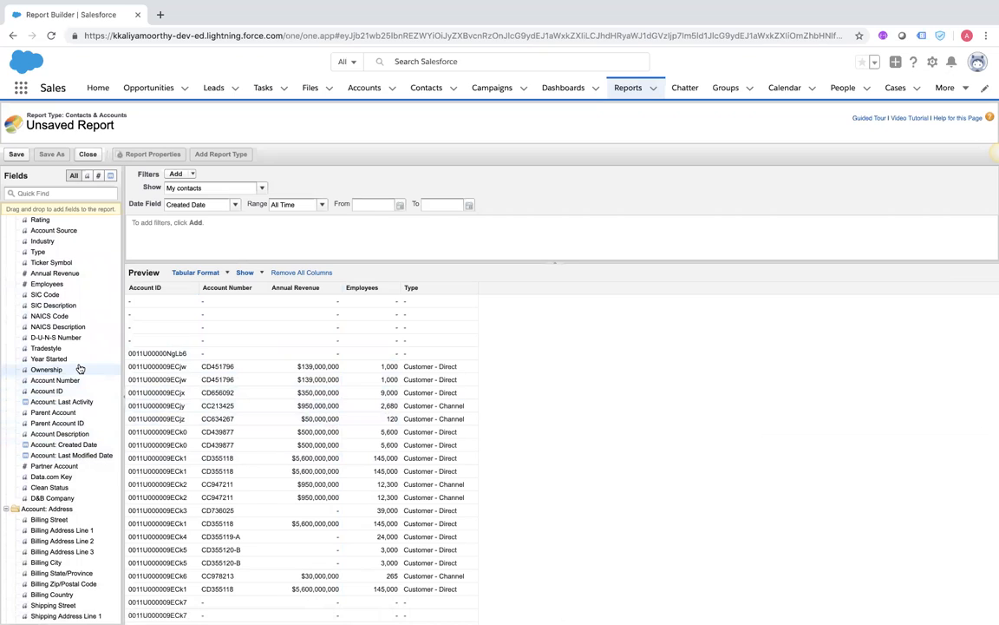
{"action": "mouse_move", "coordinate": [41, 240]}
{"action": "left_mouse_down"}
{"action": "mouse_move", "coordinate": [310, 381]}
{"action": "mouse_move", "coordinate": [520, 391]}
{"action": "mouse_move", "coordinate": [497, 391]}
{"action": "left_mouse_up"}
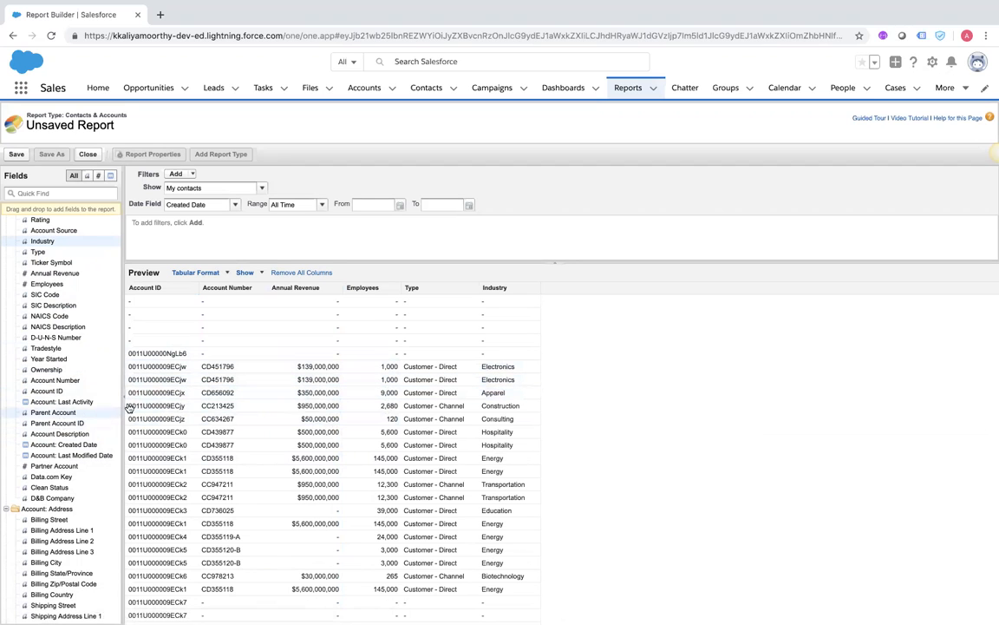
Switch the report back to Matrix format, leaving it ungrouped
{"action": "scroll", "coordinate": [176, 387], "scroll_direction": "up", "scroll_amount": 1}
{"action": "scroll", "coordinate": [177, 387], "scroll_direction": "down", "scroll_amount": 1}
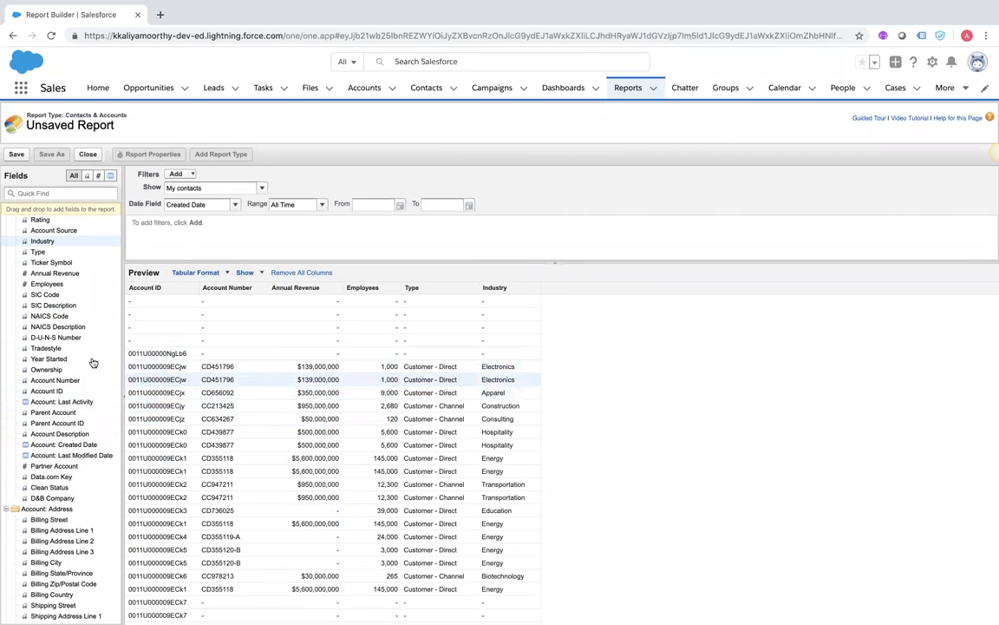
{"action": "left_click", "coordinate": [205, 274]}
{"action": "left_click", "coordinate": [211, 319]}
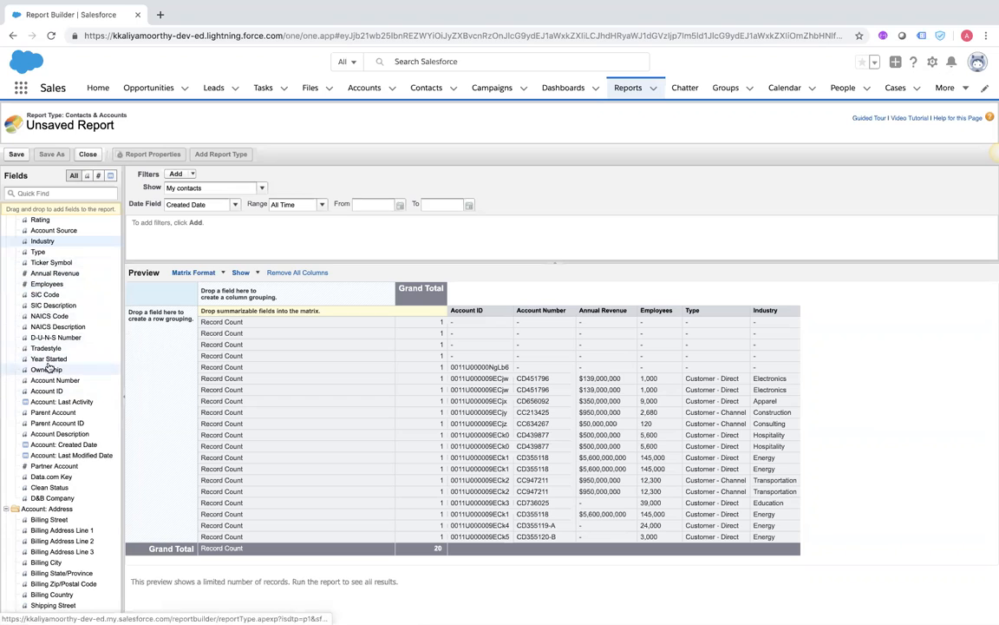
Group matrix rows by Industry and columns by Type, showing record counts per combination
{"action": "left_click_drag", "start_coordinate": [45, 252], "coordinate": [138, 365]}
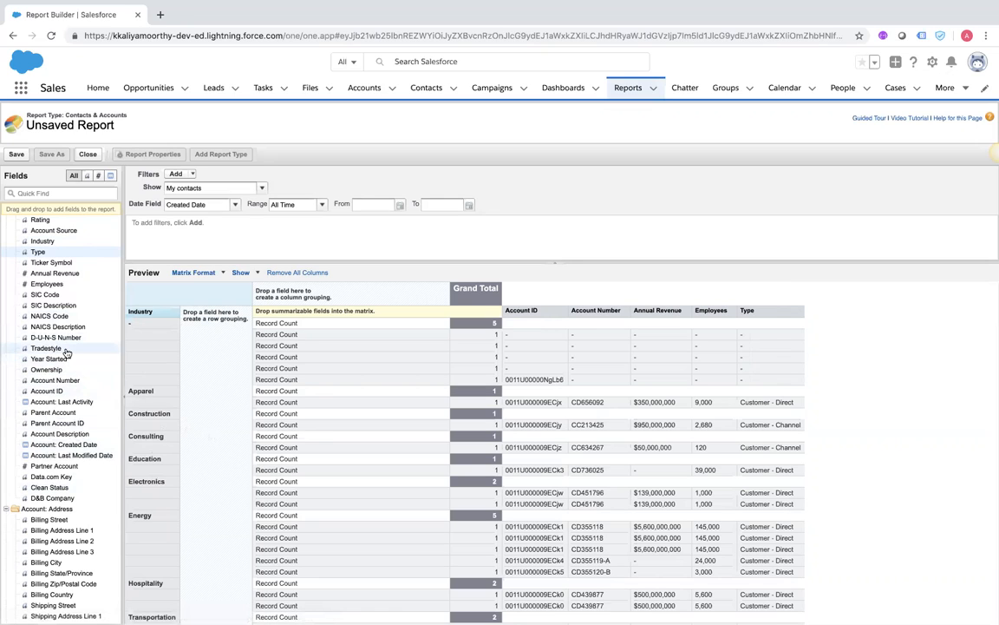
{"action": "left_click_drag", "start_coordinate": [39, 251], "coordinate": [276, 298]}
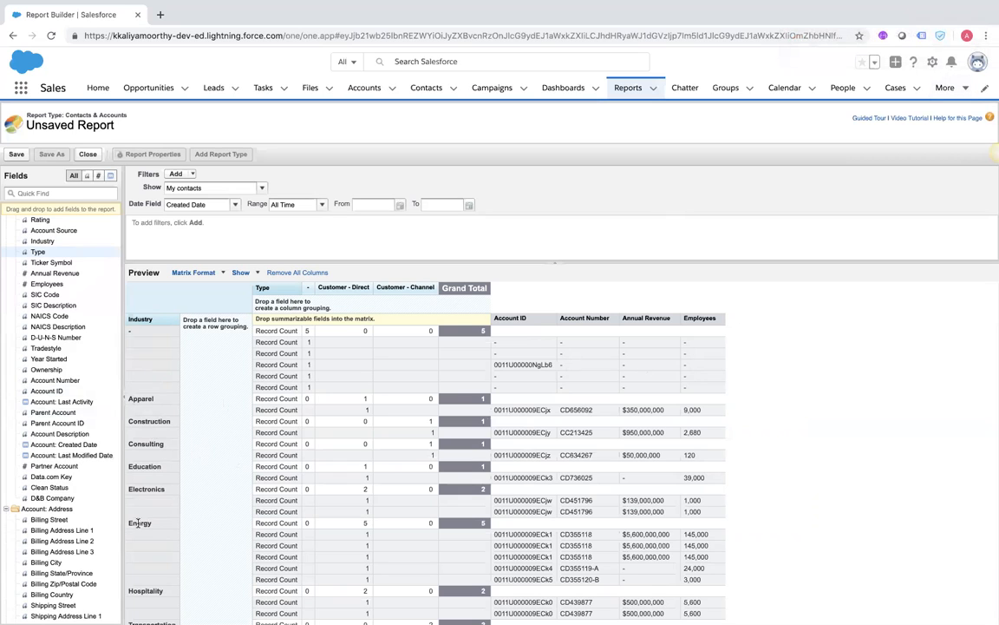
{"action": "scroll", "coordinate": [223, 536], "scroll_direction": "down", "scroll_amount": 2}
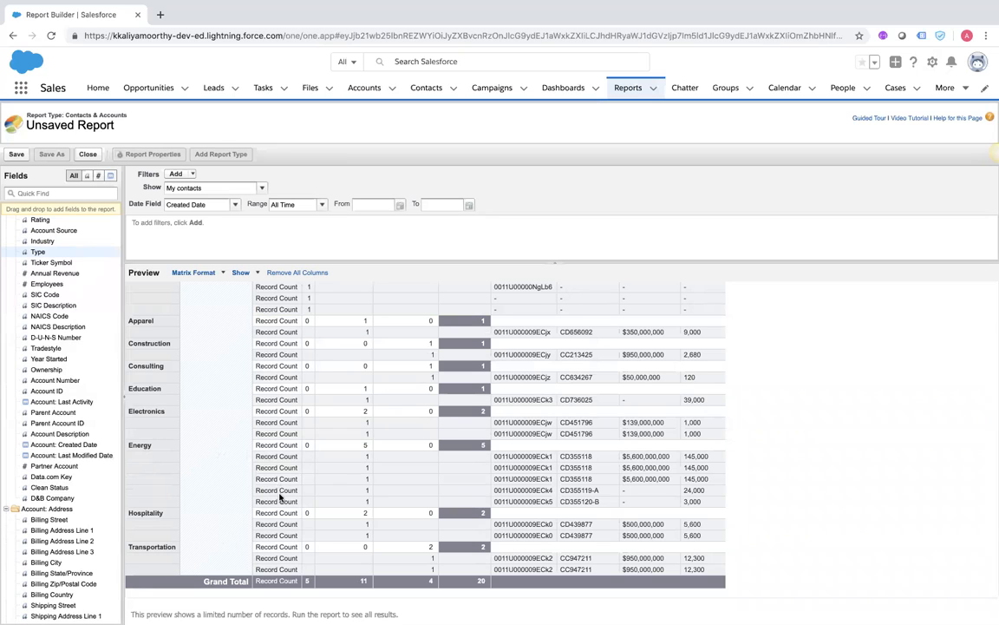
{"action": "scroll", "coordinate": [281, 442], "scroll_direction": "up", "scroll_amount": 2}
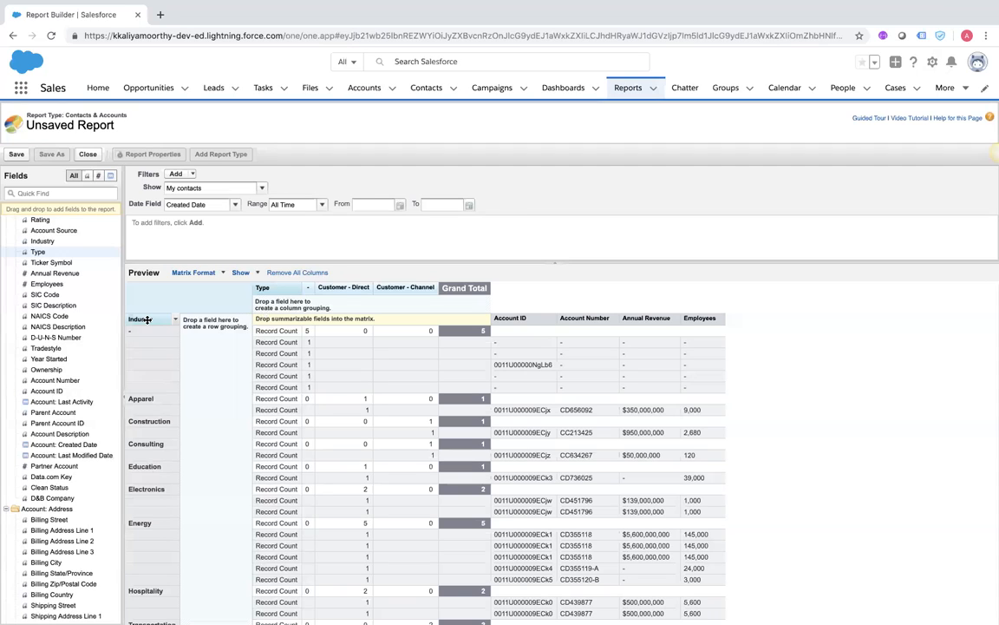
{"action": "left_click", "coordinate": [18, 156]}
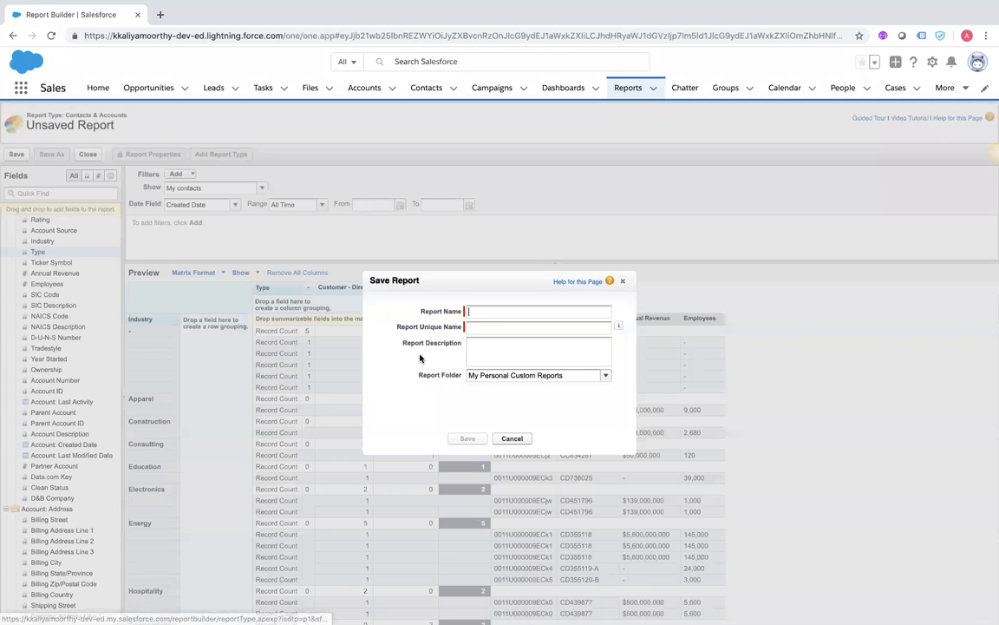
{"action": "left_click", "coordinate": [511, 438]}
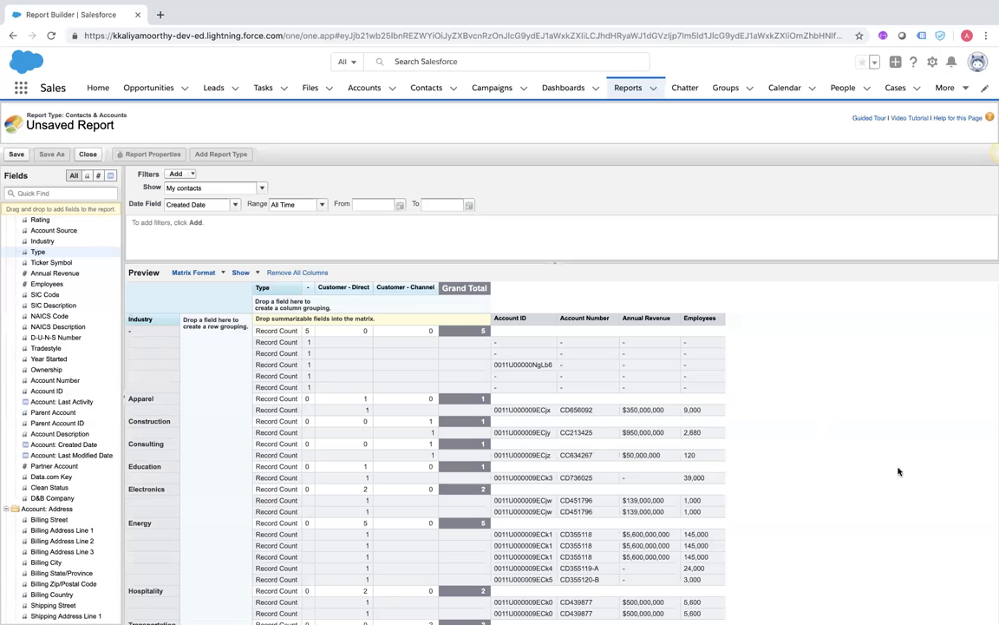
{"action": "scroll", "coordinate": [903, 477], "scroll_direction": "down", "scroll_amount": 2}
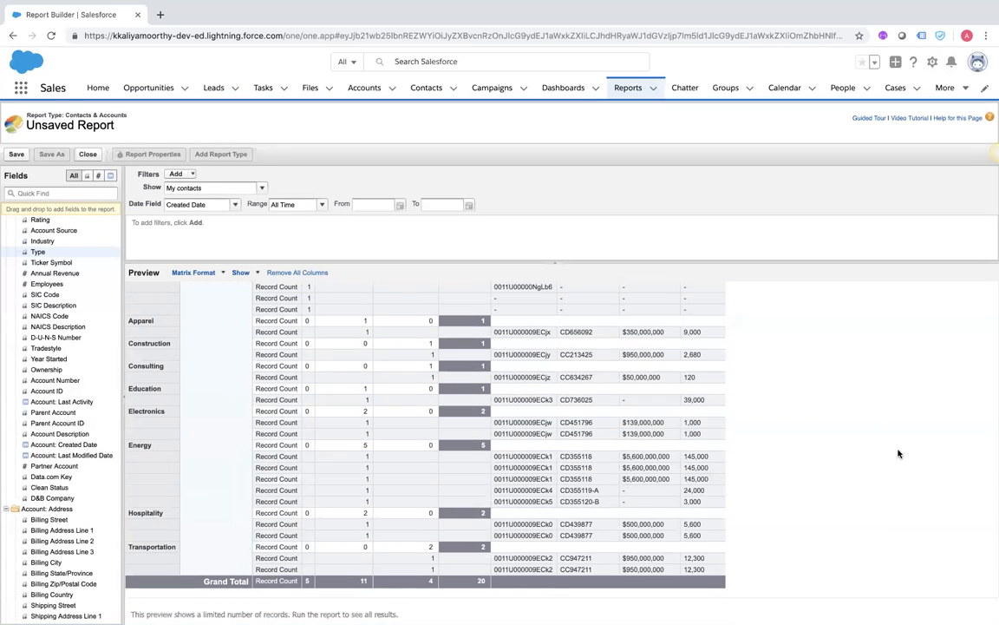
{"action": "scroll", "coordinate": [887, 422], "scroll_direction": "up", "scroll_amount": 2}
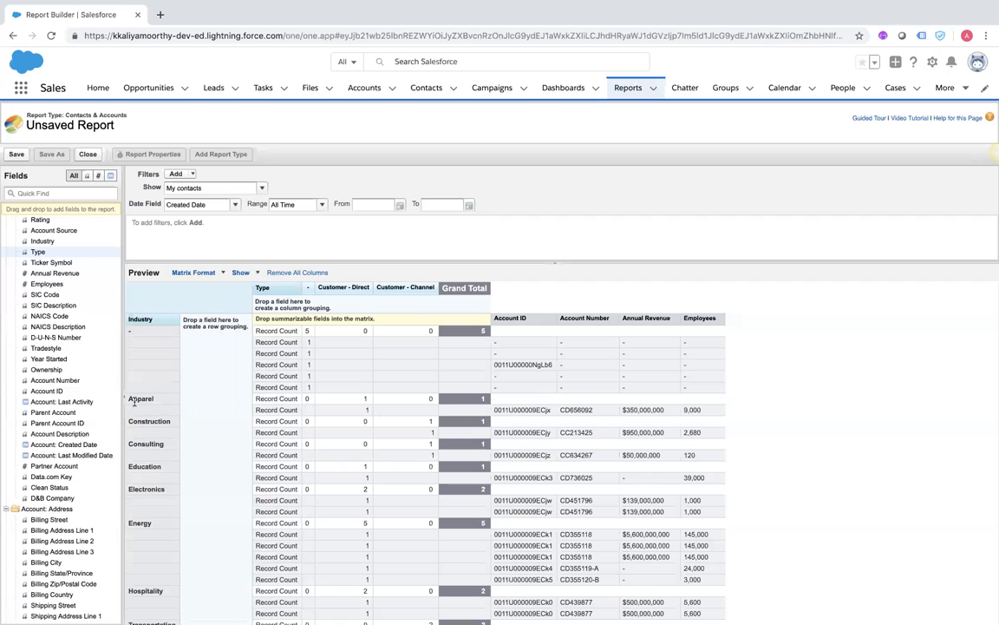
{"action": "scroll", "coordinate": [161, 516], "scroll_direction": "down", "scroll_amount": 1}
{"action": "scroll", "coordinate": [161, 516], "scroll_direction": "down", "scroll_amount": 1}
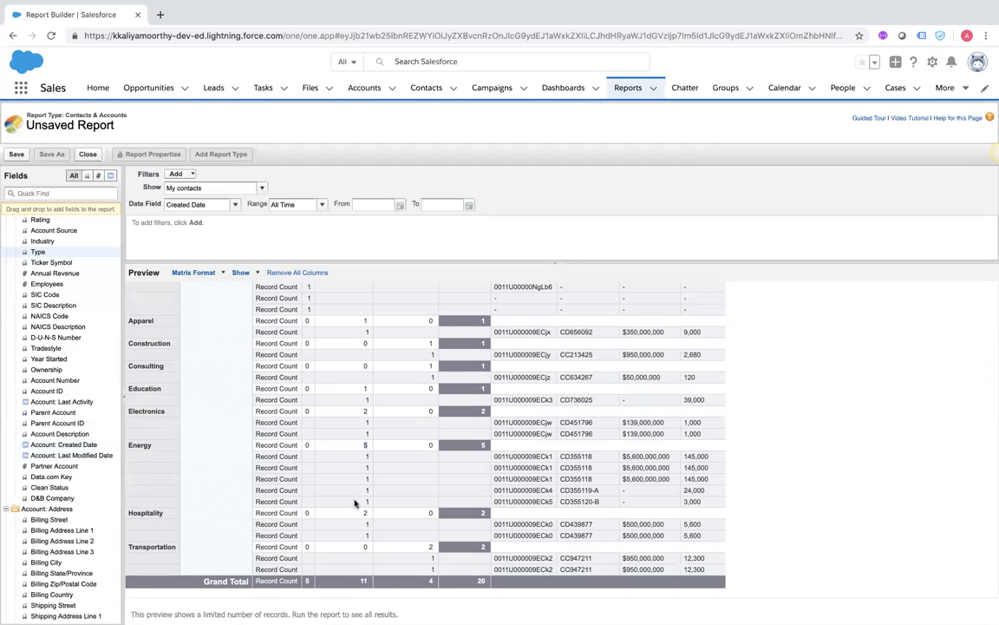
{"action": "scroll", "coordinate": [355, 460], "scroll_direction": "up", "scroll_amount": 1}
{"action": "scroll", "coordinate": [356, 459], "scroll_direction": "up", "scroll_amount": 3}
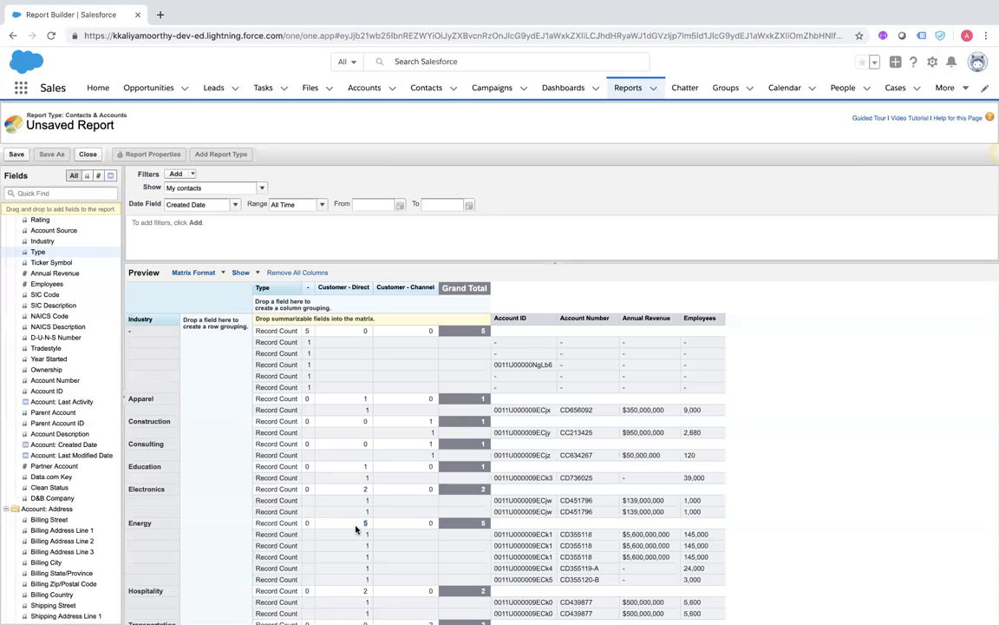
{"action": "scroll", "coordinate": [355, 529], "scroll_direction": "down", "scroll_amount": 2}
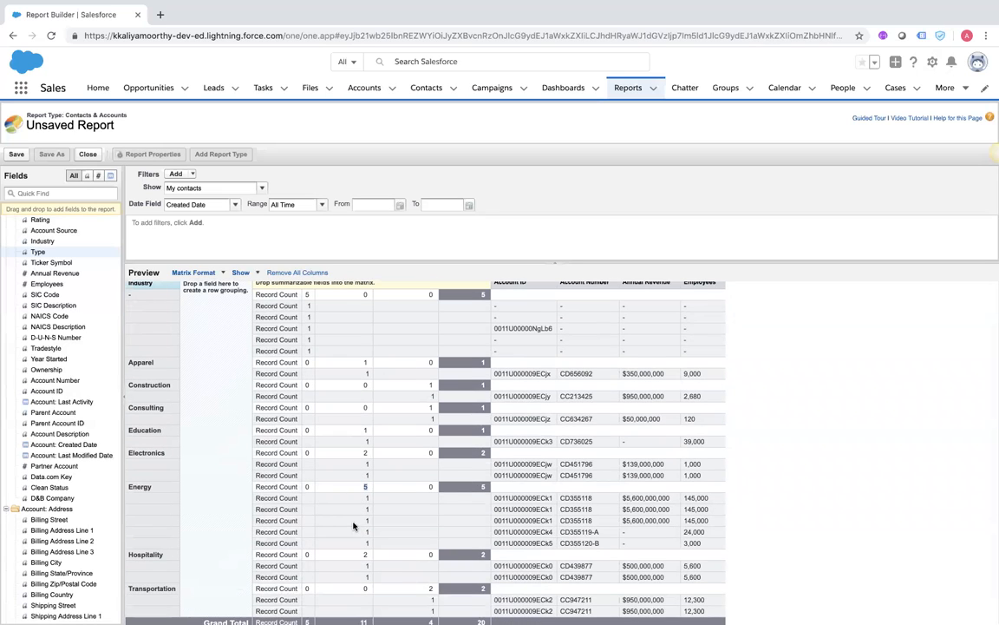
{"action": "scroll", "coordinate": [319, 475], "scroll_direction": "up", "scroll_amount": 1}
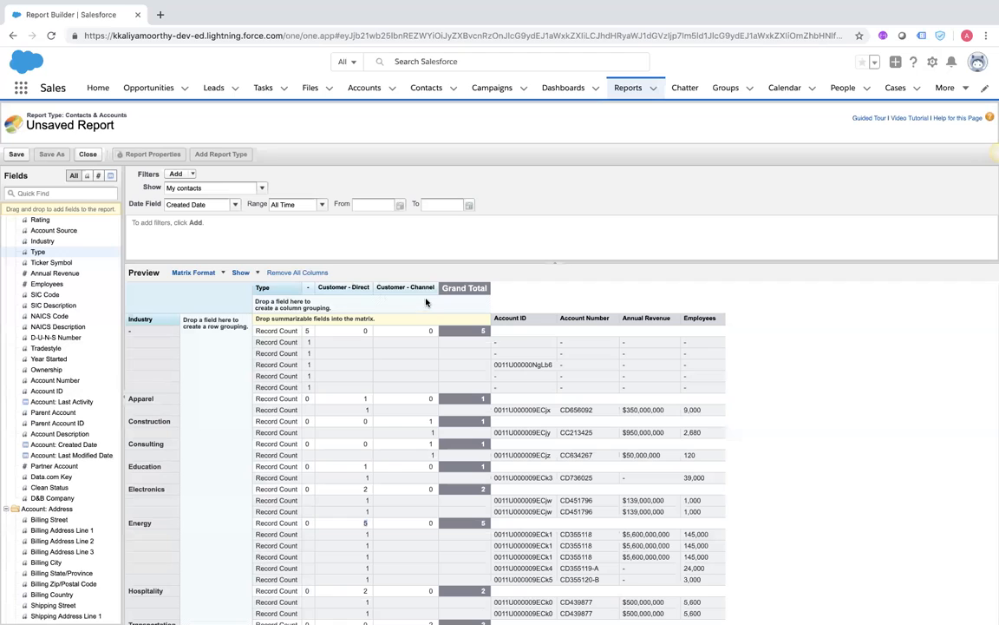
{"action": "scroll", "coordinate": [318, 575], "scroll_direction": "down", "scroll_amount": 1}
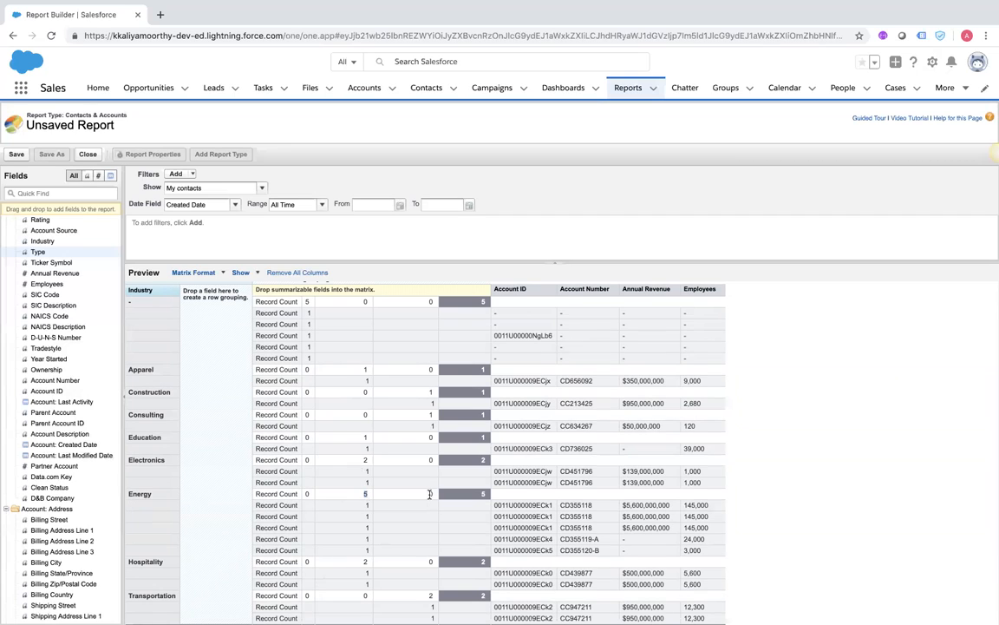
{"action": "scroll", "coordinate": [429, 494], "scroll_direction": "up", "scroll_amount": 1}
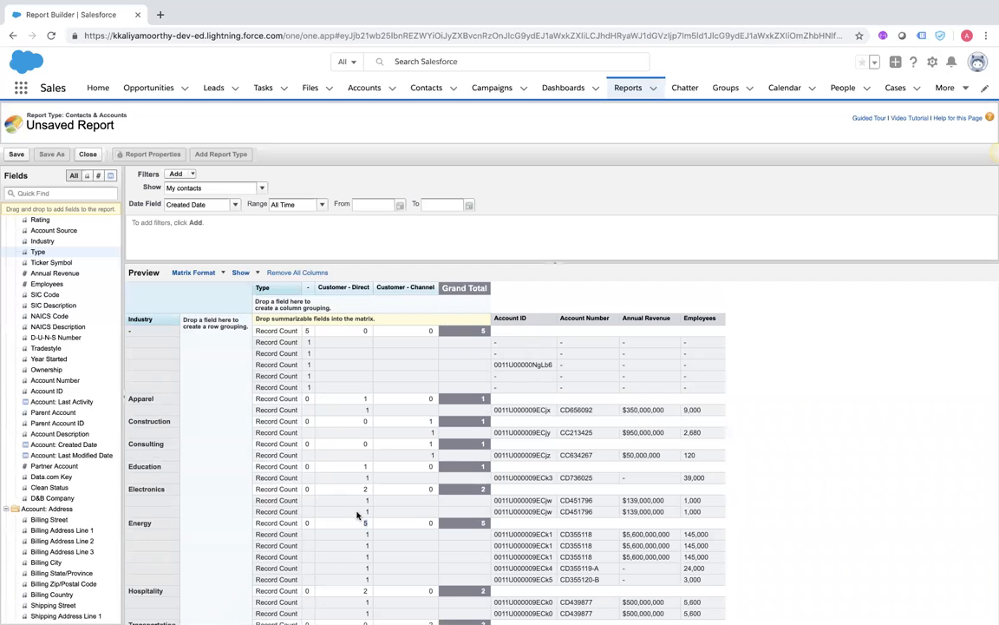
{"action": "scroll", "coordinate": [357, 515], "scroll_direction": "down", "scroll_amount": 2}
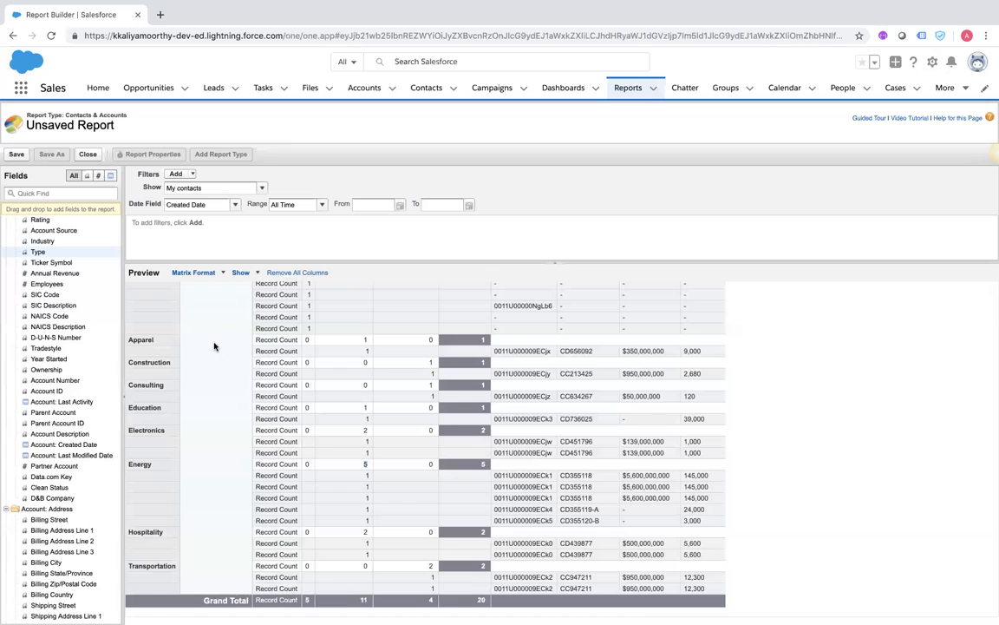
{"action": "scroll", "coordinate": [204, 330], "scroll_direction": "up", "scroll_amount": 2}
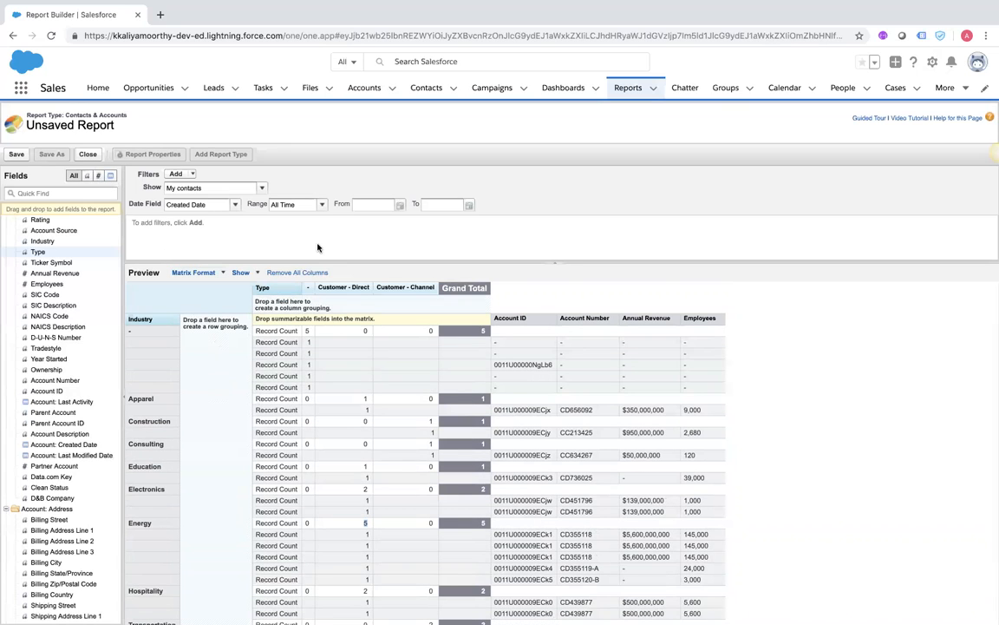
Change the report from Matrix to Joined format, making Contacts & Accounts block 1
{"action": "left_click", "coordinate": [214, 274]}
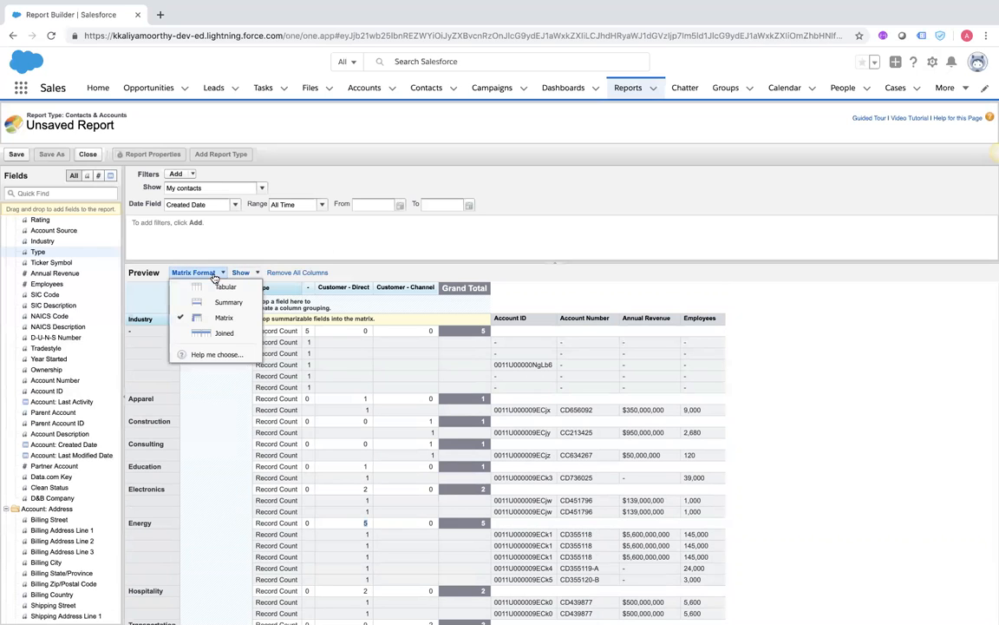
{"action": "left_click", "coordinate": [220, 335]}
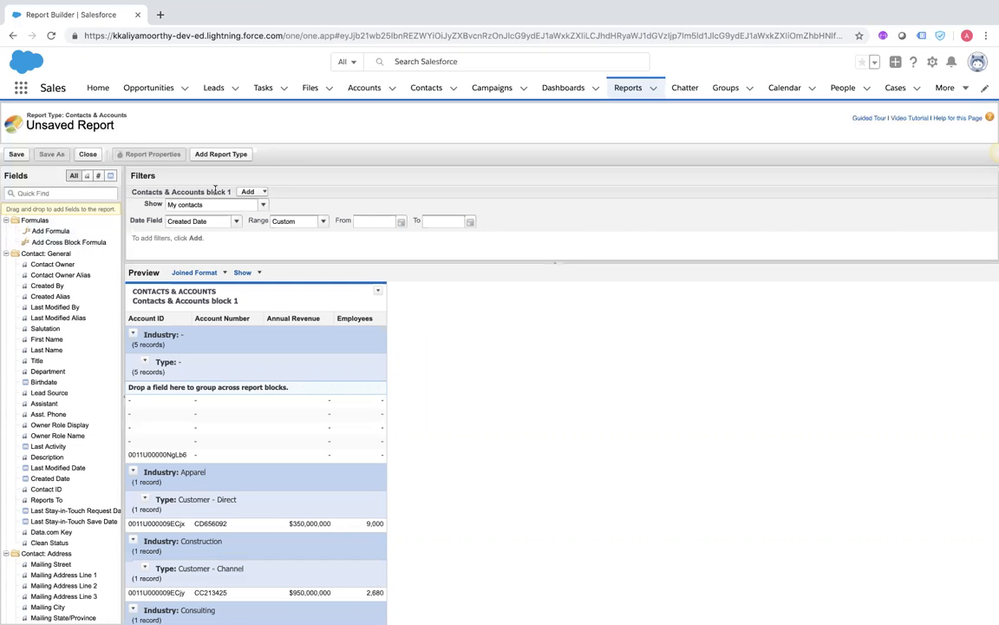
Set the Contacts & Accounts block's Created Date range to All Time, adding no extra filter
{"action": "left_click", "coordinate": [263, 193]}
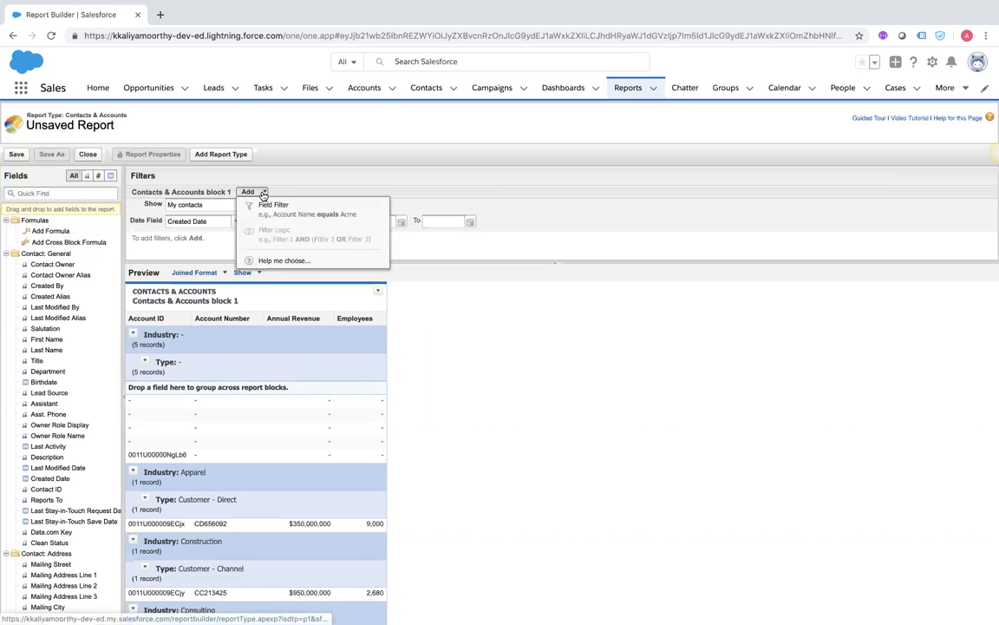
{"action": "left_click", "coordinate": [463, 388]}
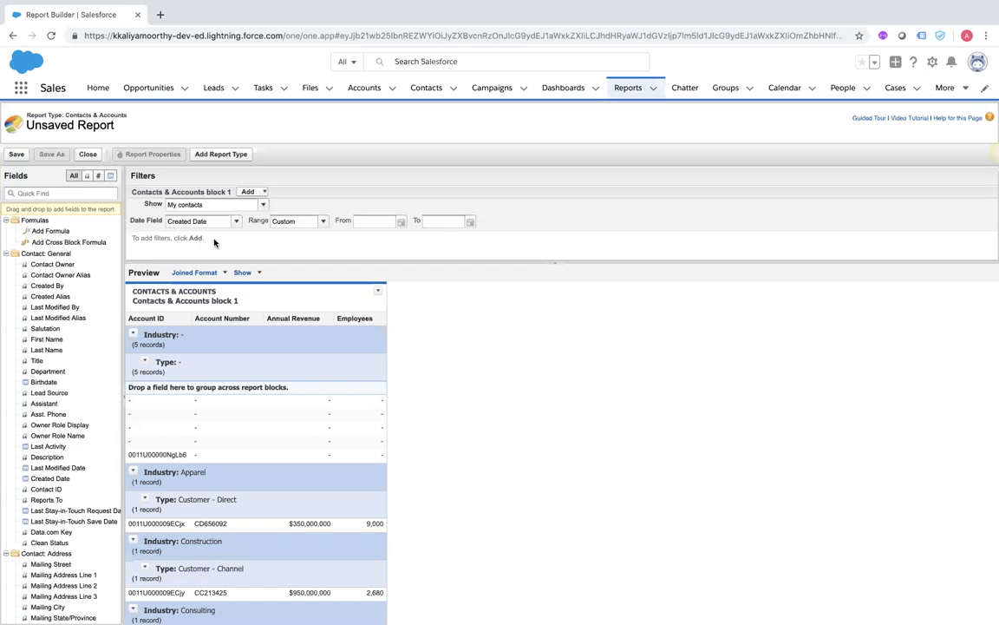
{"action": "left_click", "coordinate": [293, 222]}
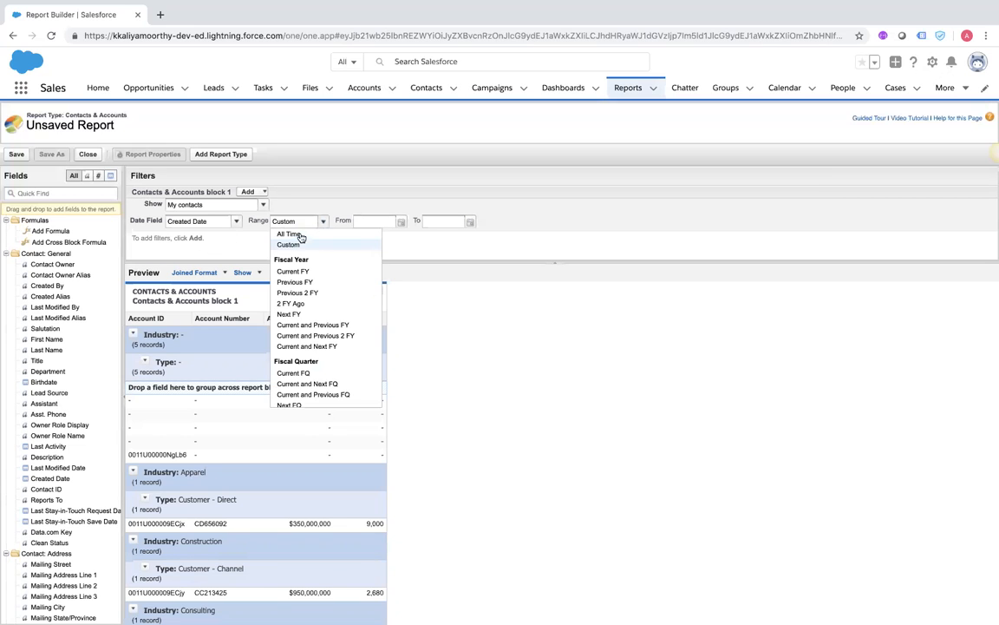
{"action": "left_click", "coordinate": [289, 235]}
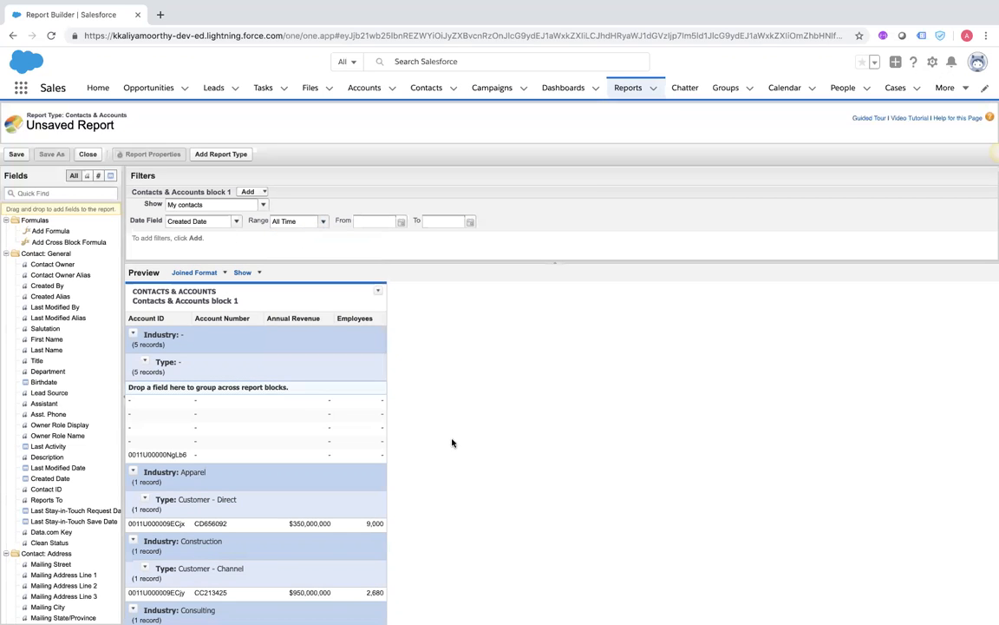
Add the Opportunities report type as block 2, returning 1 opportunity record
{"action": "left_click", "coordinate": [214, 156]}
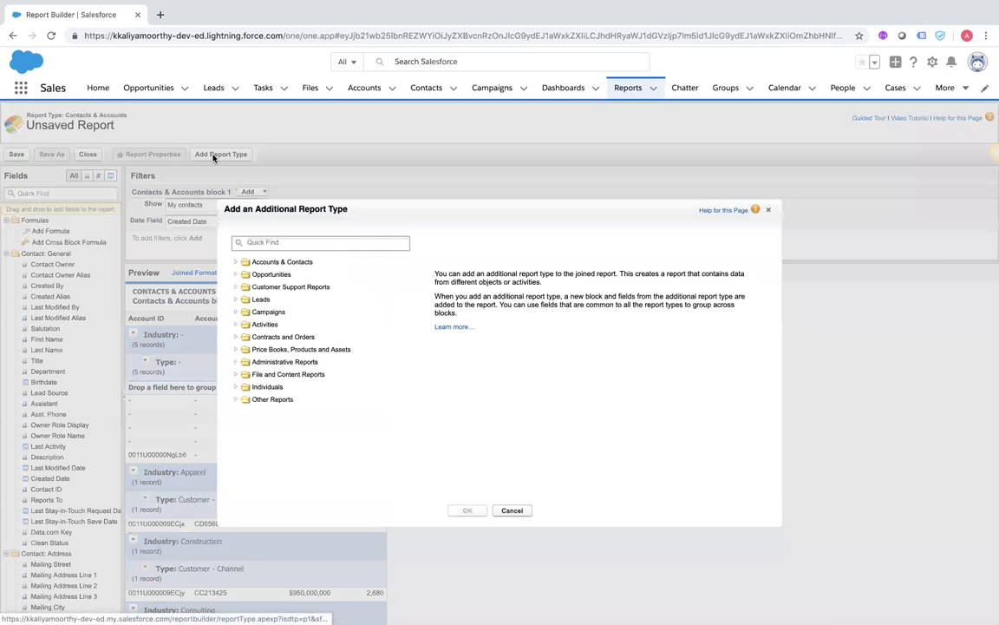
{"action": "left_click", "coordinate": [235, 274]}
{"action": "left_click", "coordinate": [256, 287]}
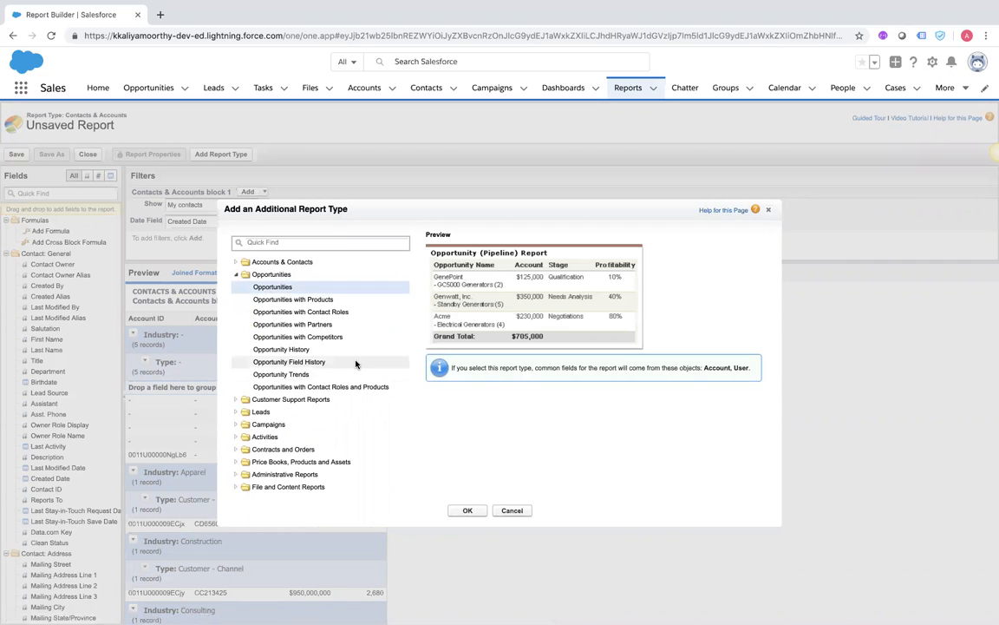
{"action": "left_click", "coordinate": [468, 511]}
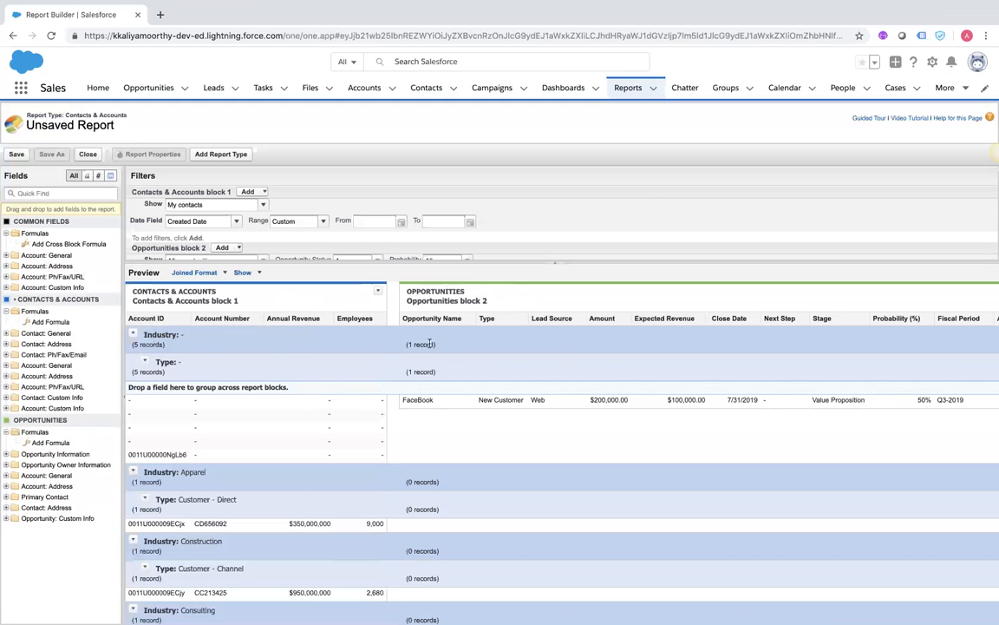
{"action": "scroll", "coordinate": [425, 365], "scroll_direction": "down", "scroll_amount": 5}
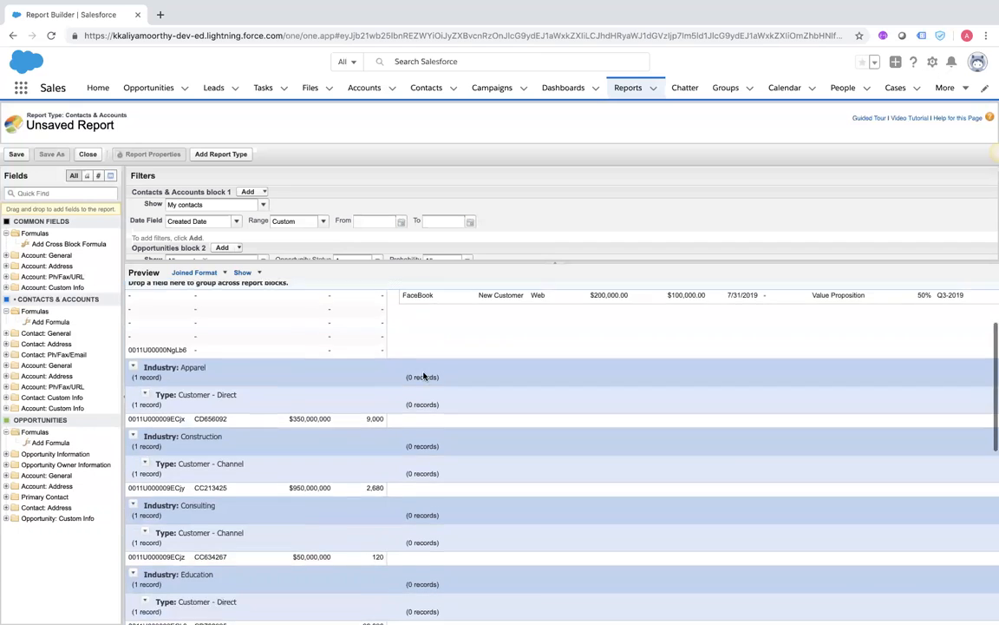
{"action": "scroll", "coordinate": [423, 373], "scroll_direction": "down", "scroll_amount": 8}
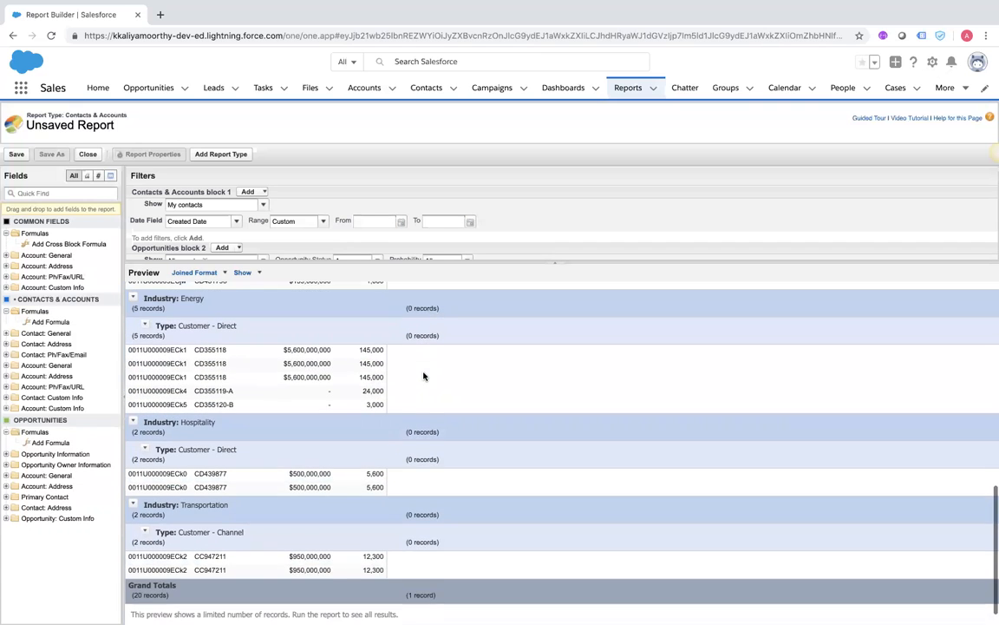
{"action": "scroll", "coordinate": [424, 373], "scroll_direction": "up", "scroll_amount": 15}
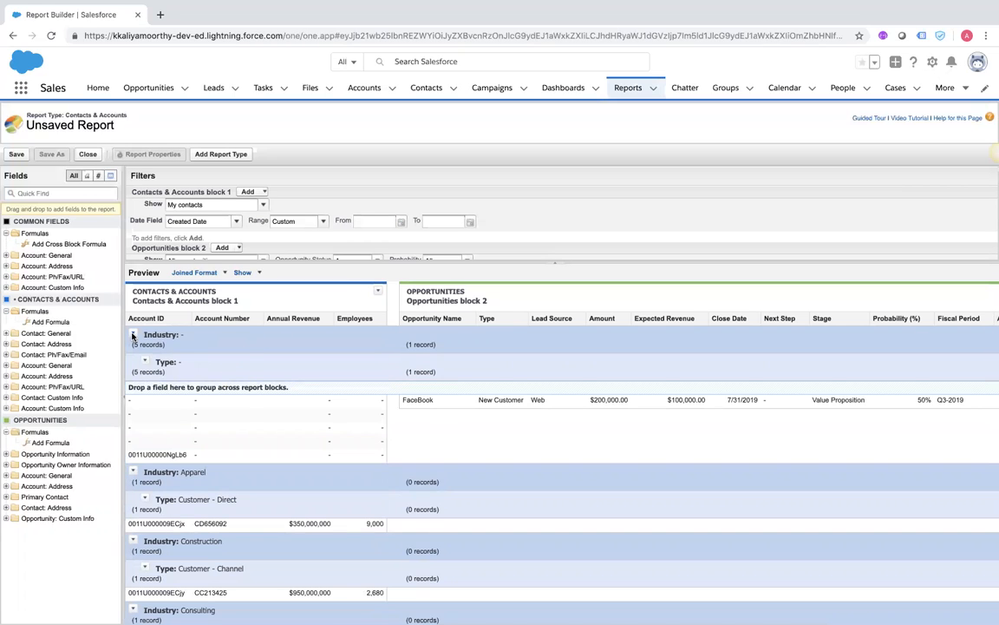
{"action": "left_click", "coordinate": [132, 336]}
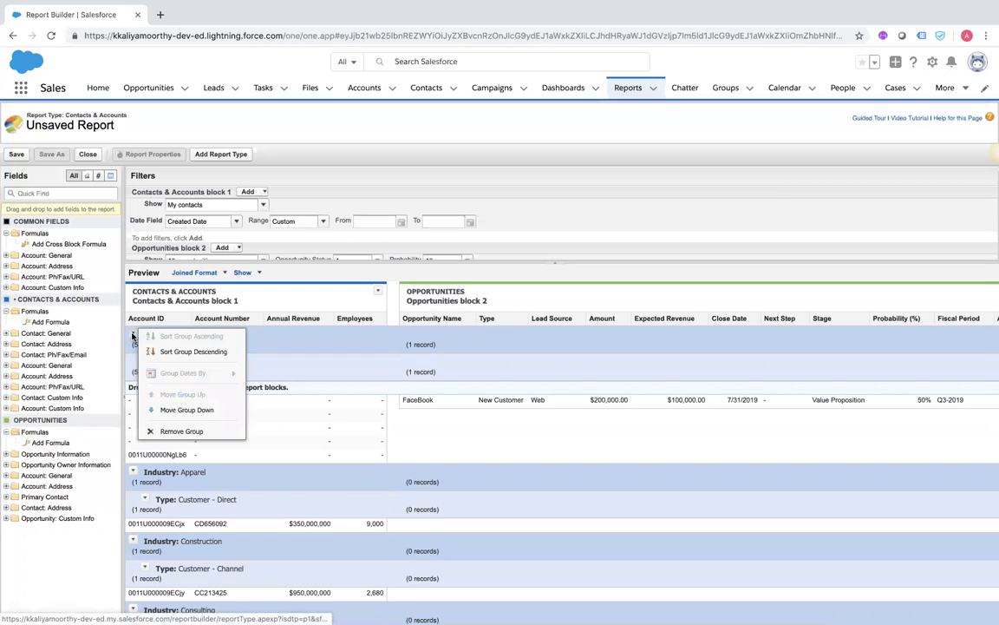
{"action": "left_click", "coordinate": [559, 297]}
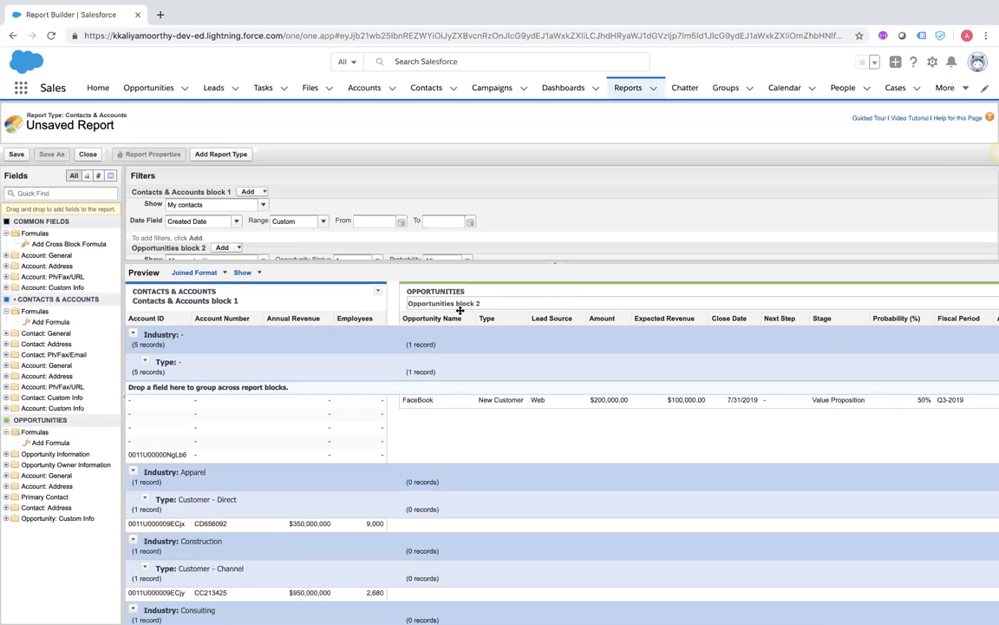
{"action": "left_click", "coordinate": [240, 302]}
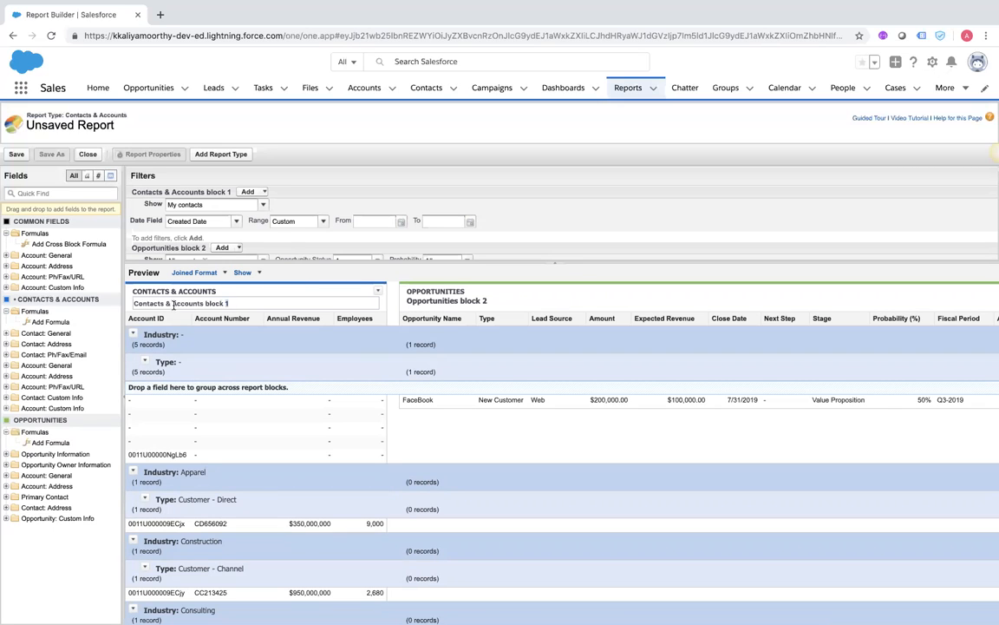
{"action": "left_click", "coordinate": [500, 298]}
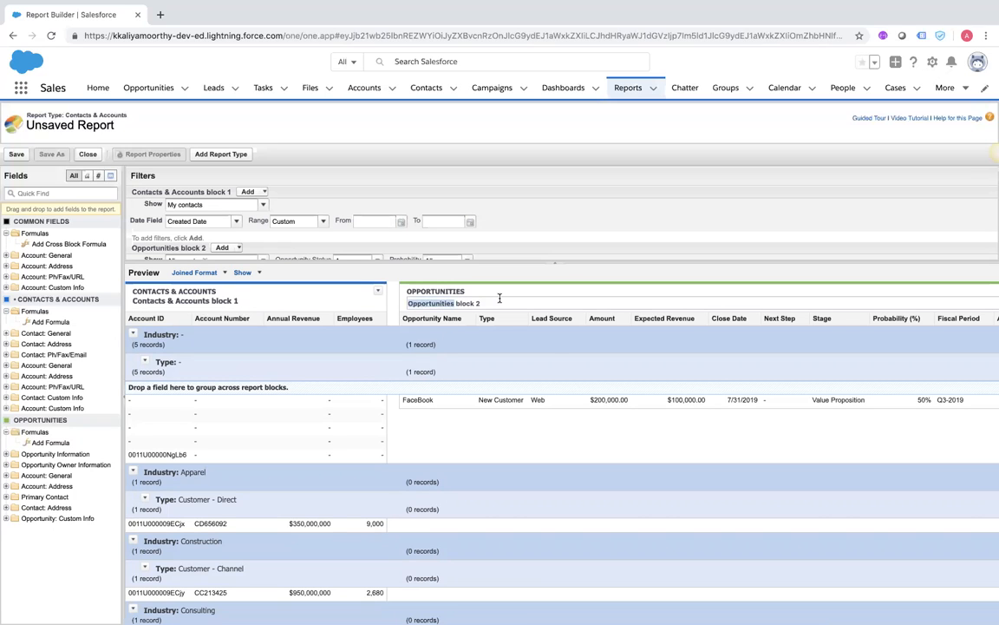
{"action": "scroll", "coordinate": [551, 355], "scroll_direction": "right", "scroll_amount": 5}
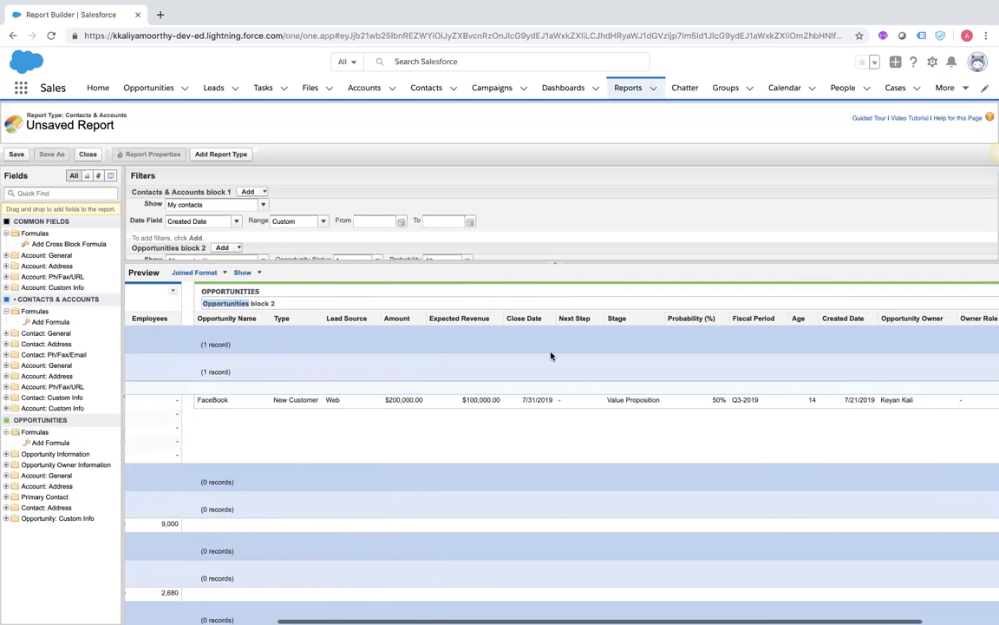
{"action": "scroll", "coordinate": [794, 314], "scroll_direction": "right", "scroll_amount": 3}
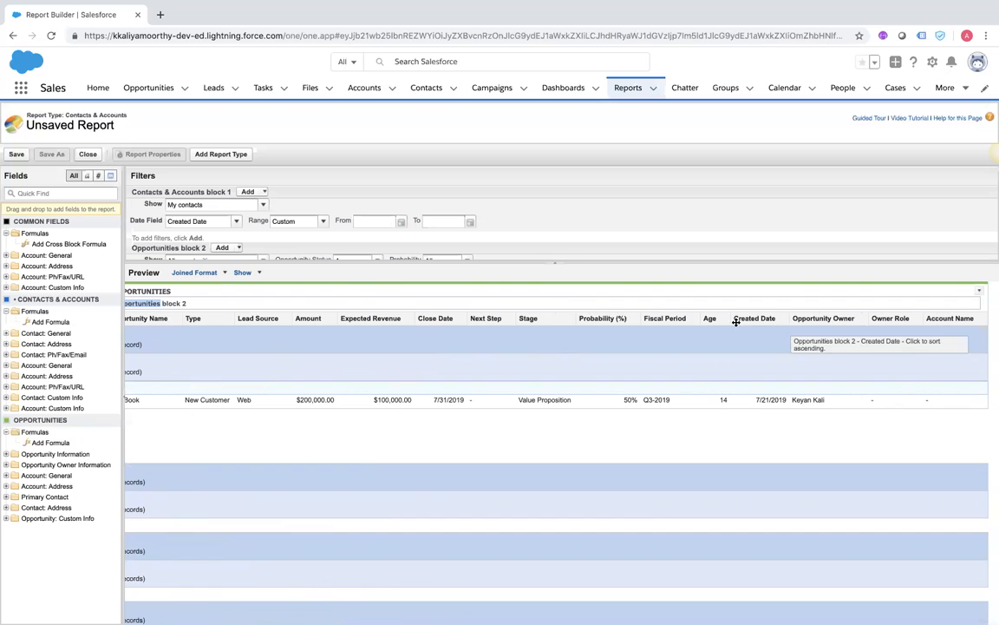
{"action": "scroll", "coordinate": [227, 332], "scroll_direction": "left", "scroll_amount": 2}
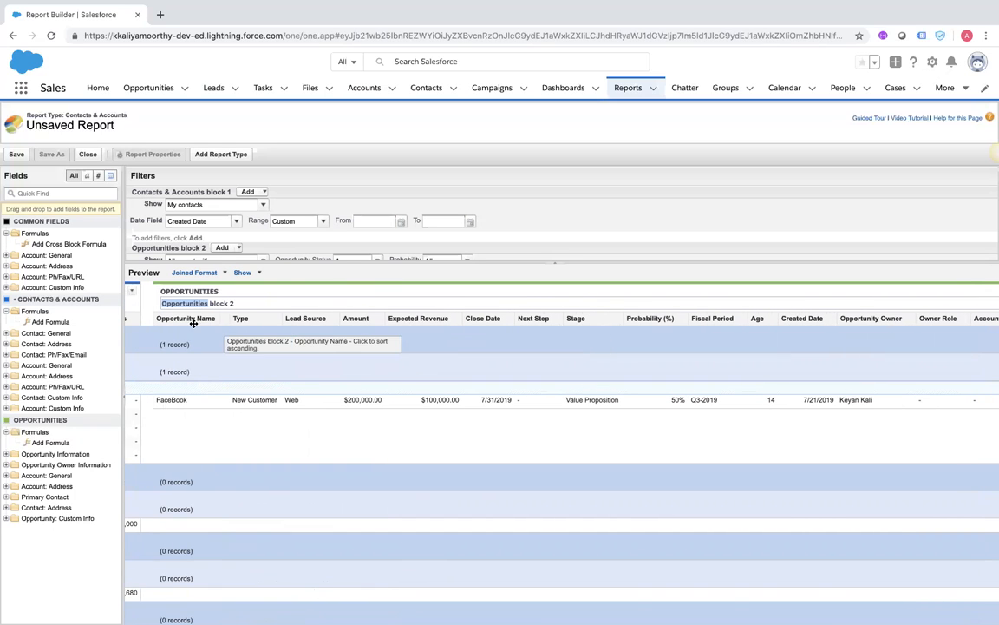
{"action": "left_click", "coordinate": [276, 319]}
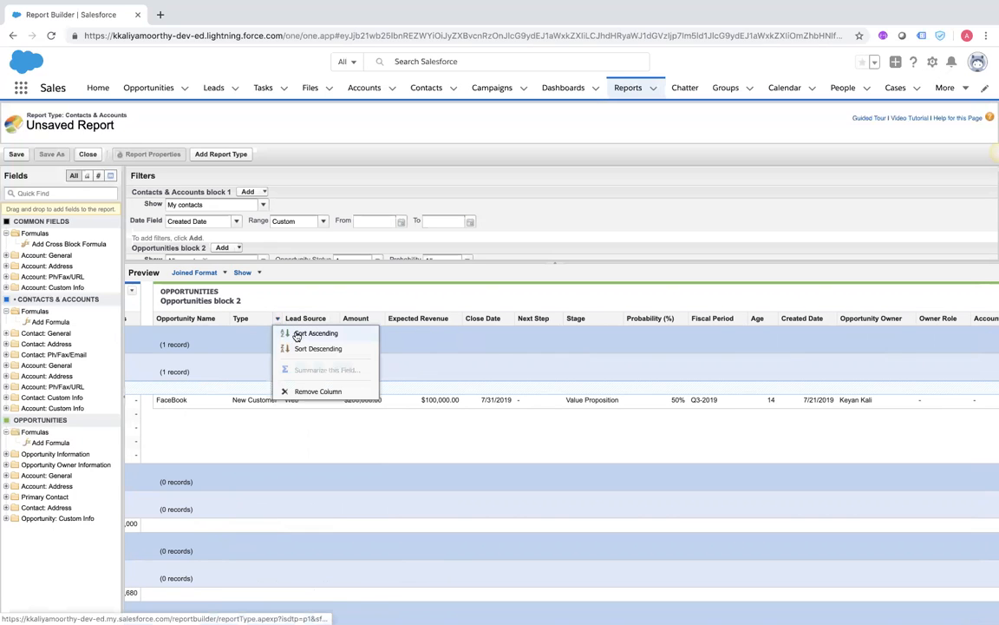
{"action": "scroll", "coordinate": [207, 354], "scroll_direction": "left", "scroll_amount": 5}
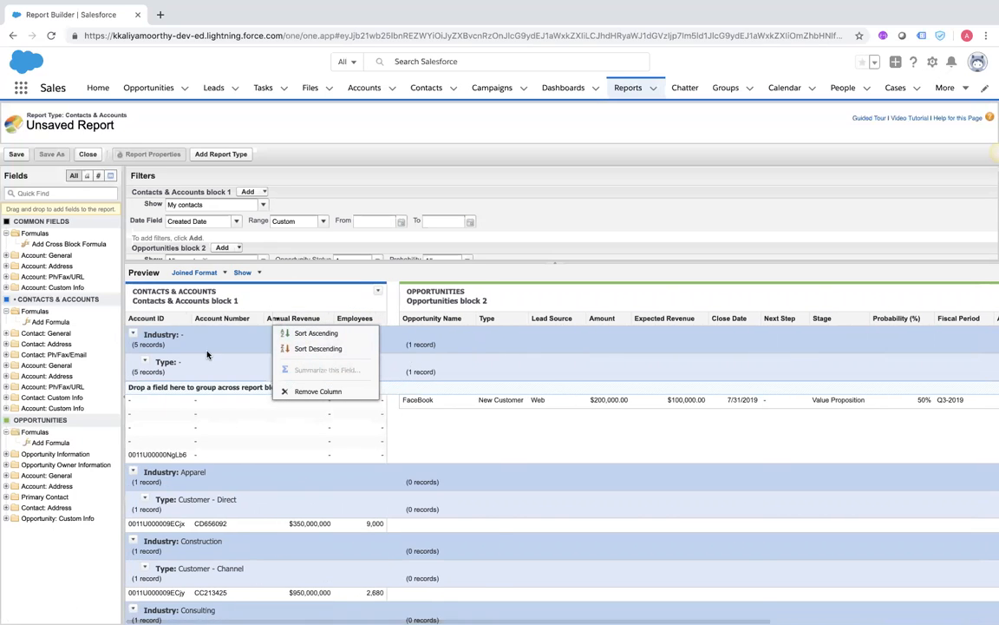
{"action": "left_click", "coordinate": [257, 320]}
{"action": "left_click", "coordinate": [258, 319]}
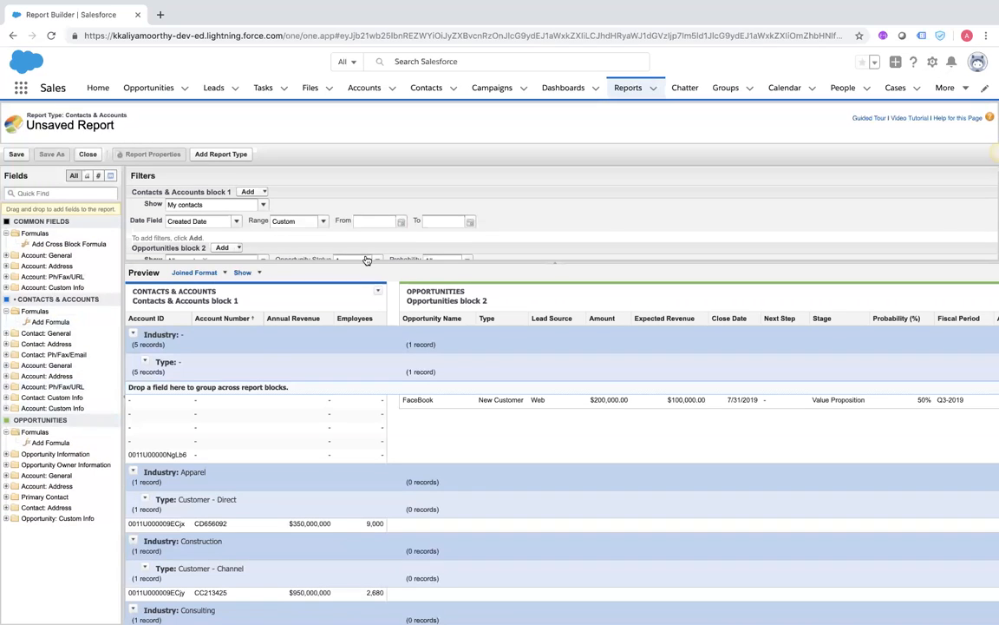
{"action": "scroll", "coordinate": [204, 230], "scroll_direction": "down", "scroll_amount": 1}
{"action": "scroll", "coordinate": [209, 222], "scroll_direction": "up", "scroll_amount": 2}
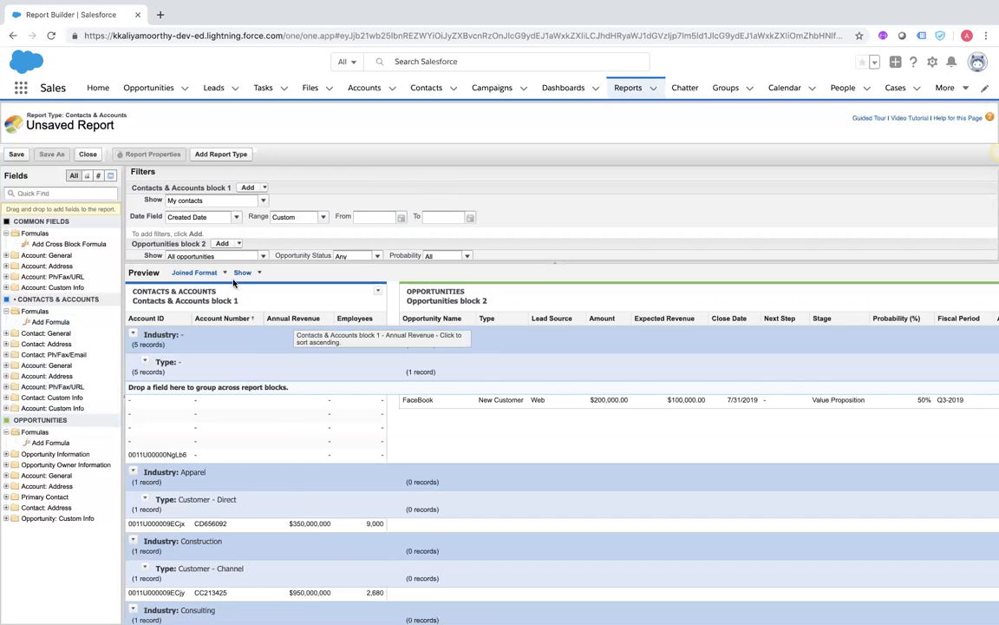
{"action": "scroll", "coordinate": [187, 231], "scroll_direction": "down", "scroll_amount": 1}
{"action": "scroll", "coordinate": [188, 229], "scroll_direction": "down", "scroll_amount": 1}
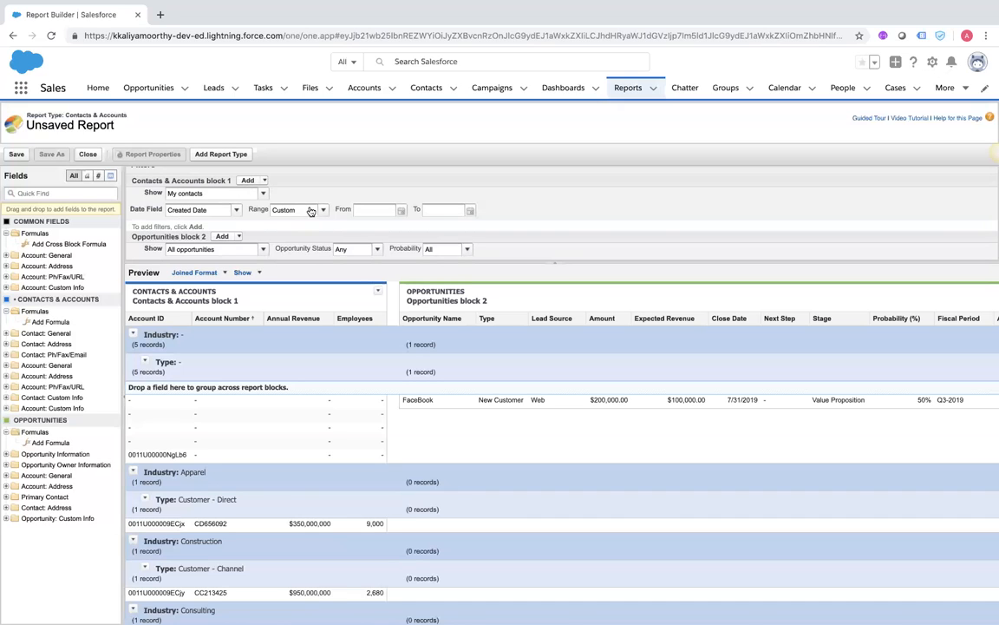
{"action": "scroll", "coordinate": [311, 211], "scroll_direction": "down", "scroll_amount": 1}
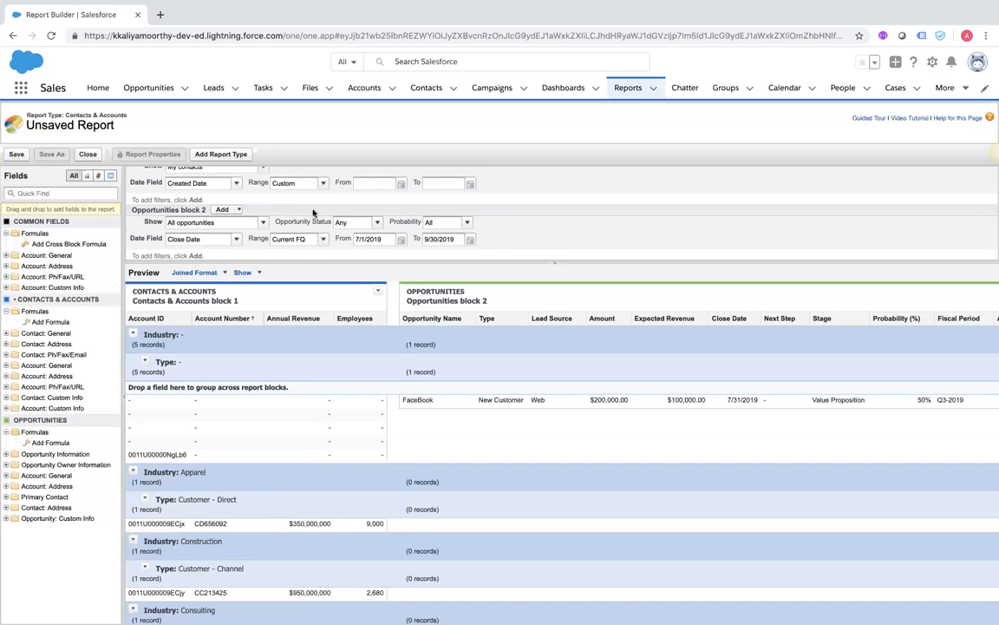
Set Opportunities block 2's Close Date range to All Time and review the preview records
{"action": "left_click", "coordinate": [295, 239]}
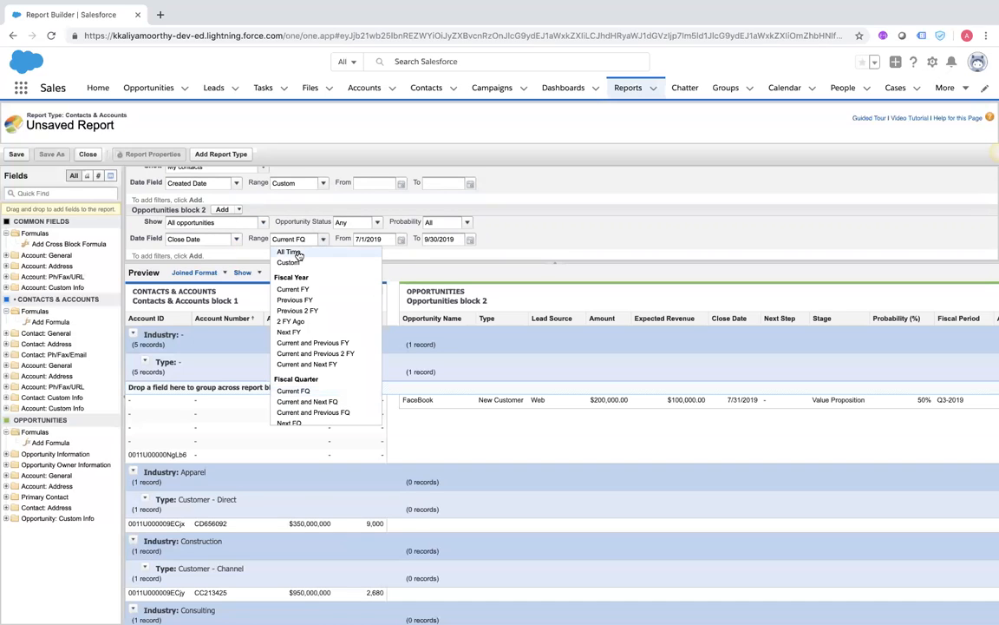
{"action": "left_click", "coordinate": [290, 251]}
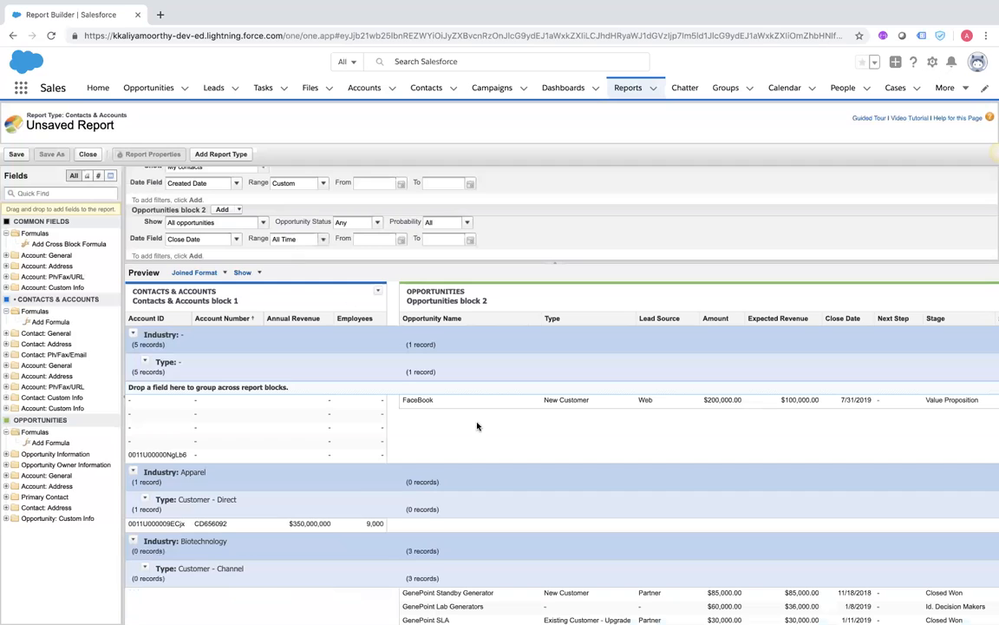
{"action": "scroll", "coordinate": [476, 426], "scroll_direction": "down", "scroll_amount": 4}
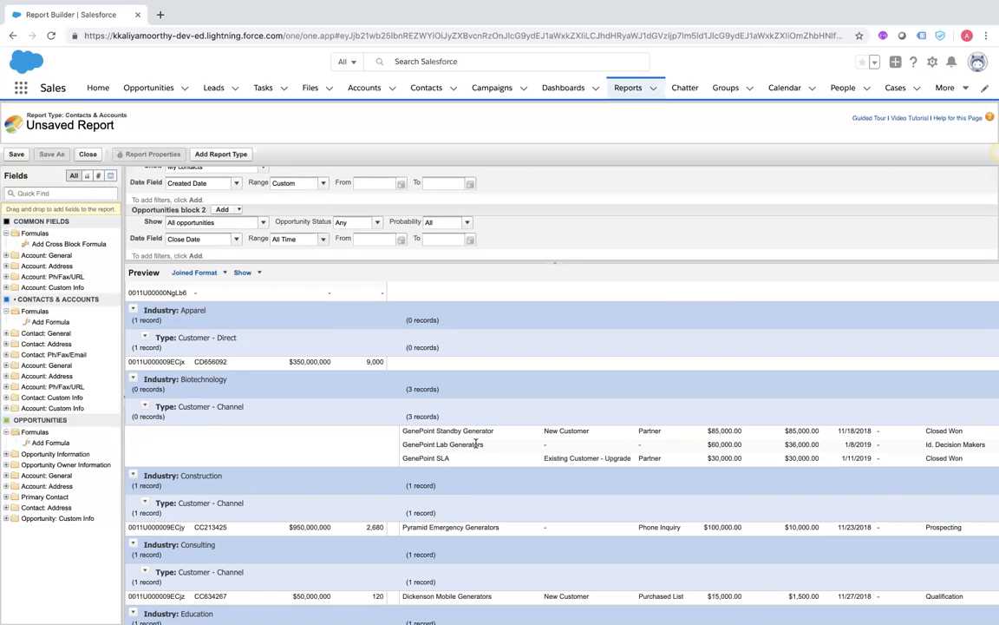
{"action": "scroll", "coordinate": [459, 455], "scroll_direction": "right", "scroll_amount": 5}
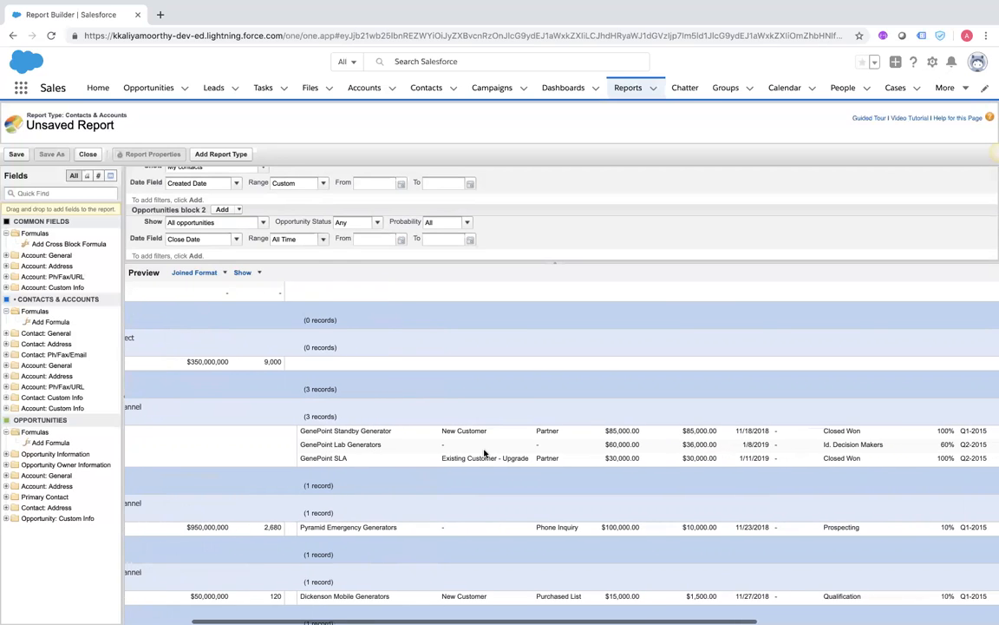
{"action": "scroll", "coordinate": [484, 453], "scroll_direction": "left", "scroll_amount": 5}
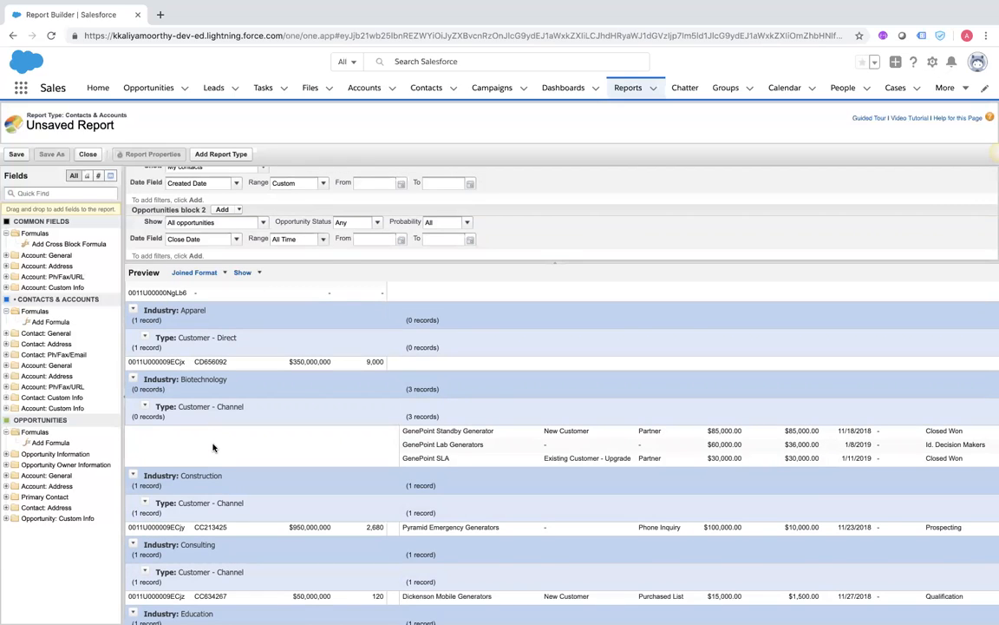
{"action": "scroll", "coordinate": [330, 513], "scroll_direction": "down", "scroll_amount": 3}
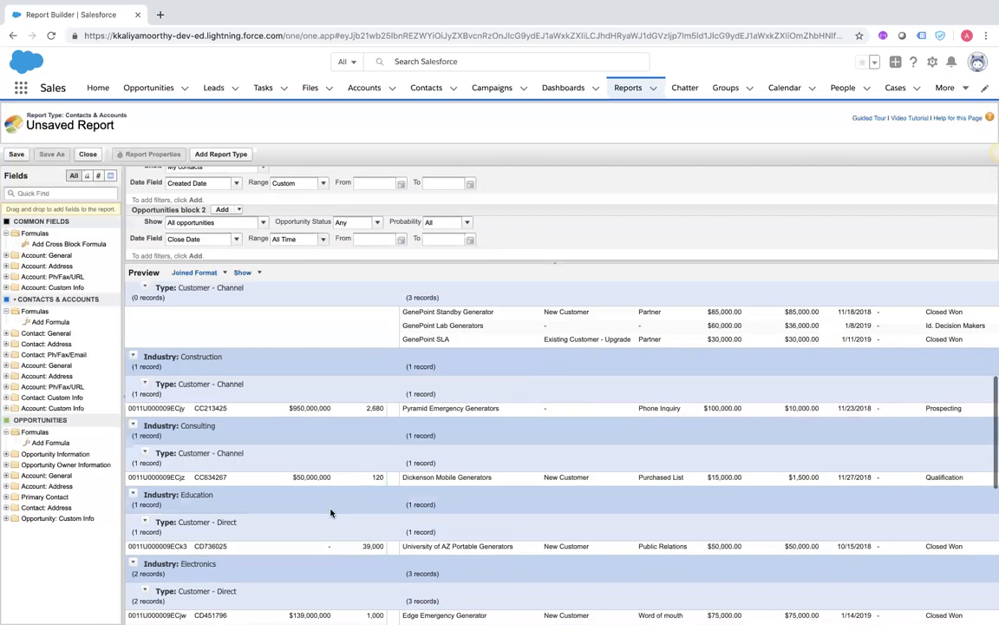
{"action": "scroll", "coordinate": [330, 513], "scroll_direction": "down", "scroll_amount": 2}
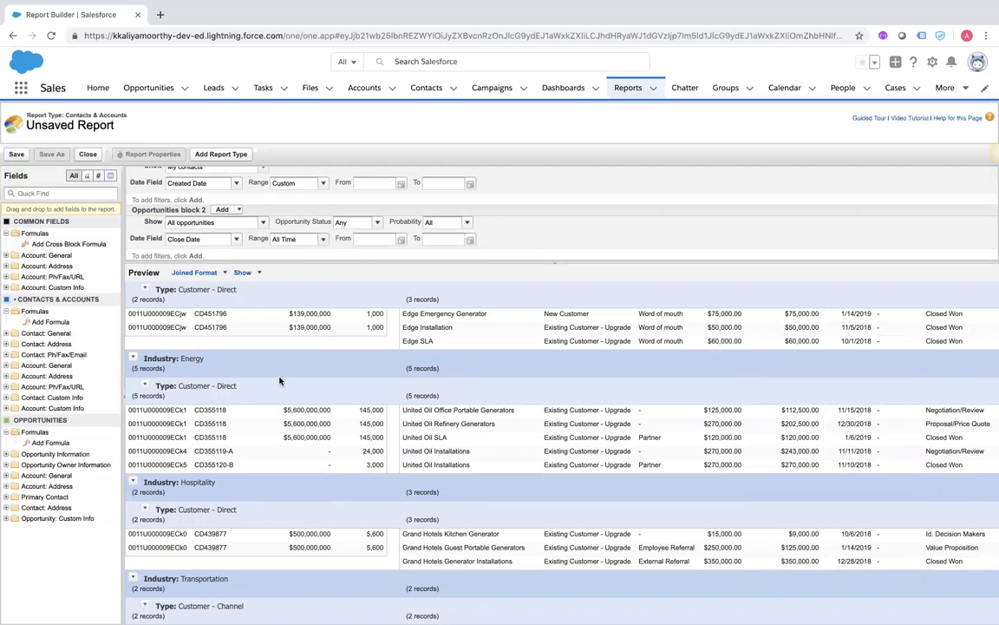
{"action": "scroll", "coordinate": [296, 438], "scroll_direction": "right", "scroll_amount": 10}
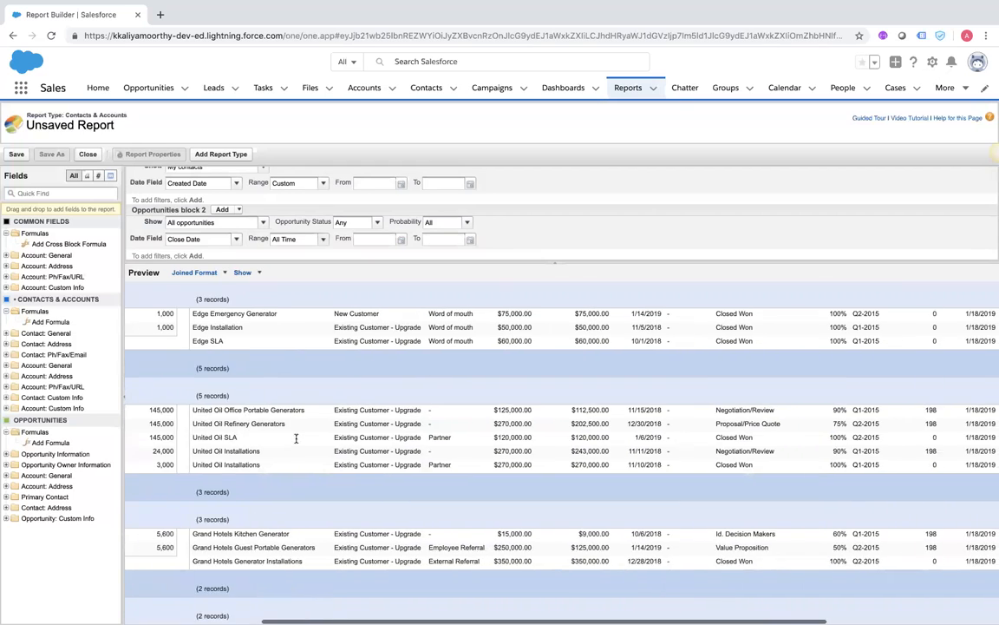
{"action": "scroll", "coordinate": [295, 442], "scroll_direction": "left", "scroll_amount": 15}
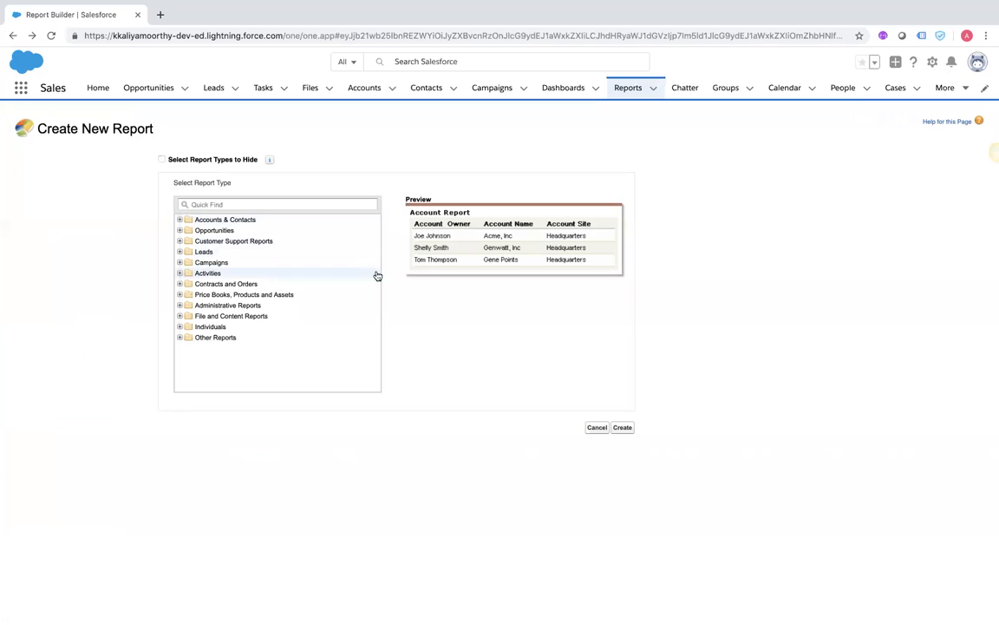
Leave the report type picker and create a new classic Contacts & Accounts report from Reports
{"action": "left_click", "coordinate": [597, 428]}
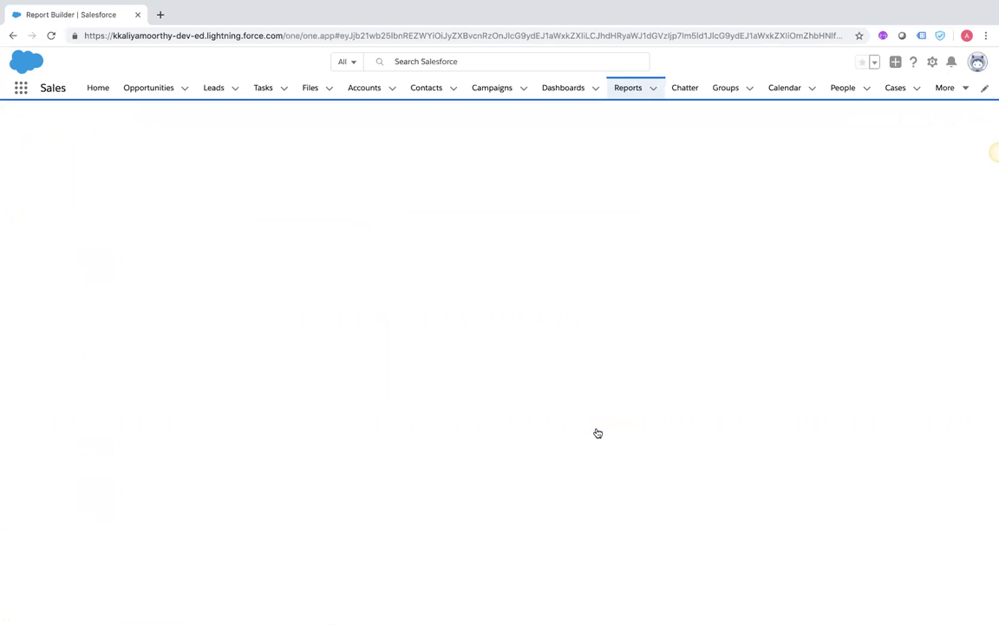
{"action": "left_click", "coordinate": [654, 93]}
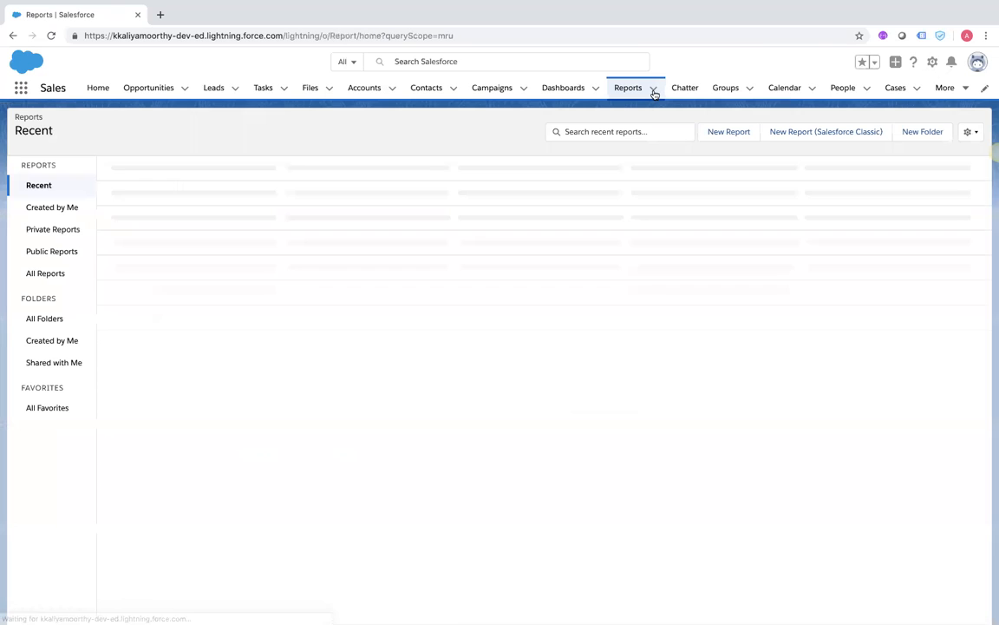
{"action": "left_click", "coordinate": [654, 94]}
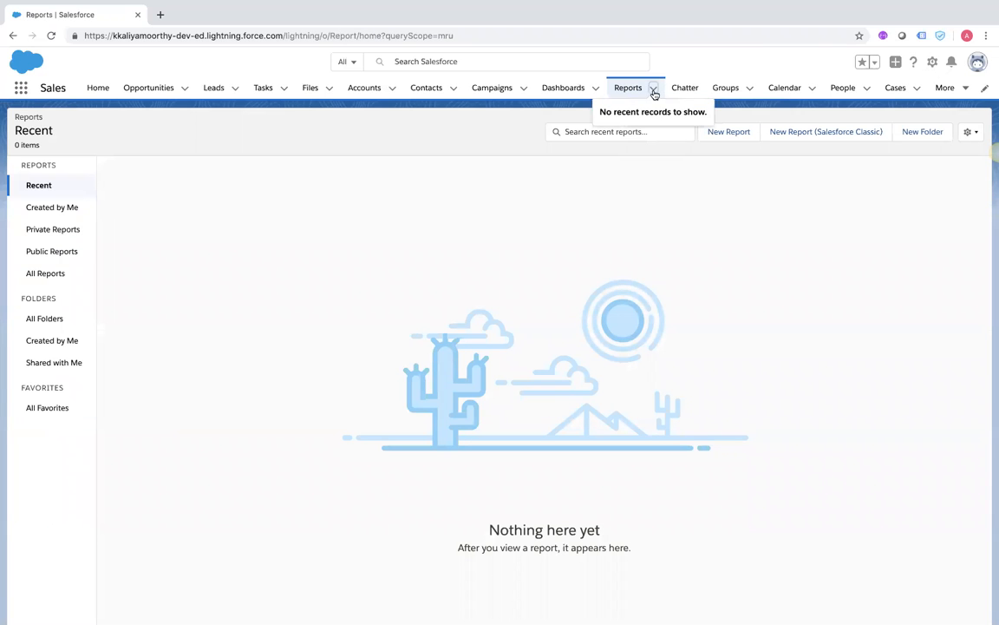
{"action": "left_click", "coordinate": [808, 135]}
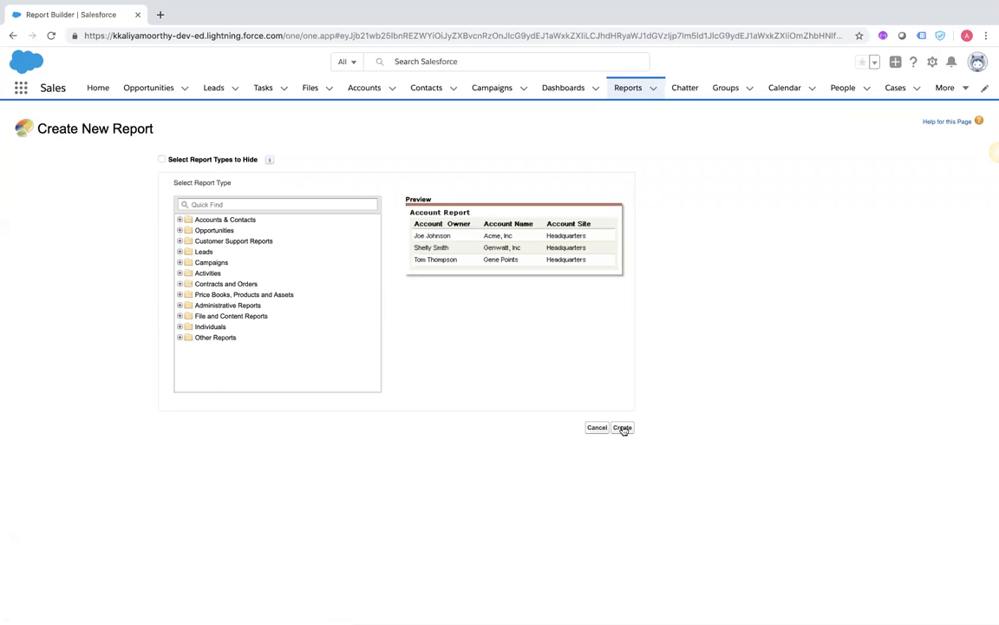
{"action": "left_click", "coordinate": [180, 221]}
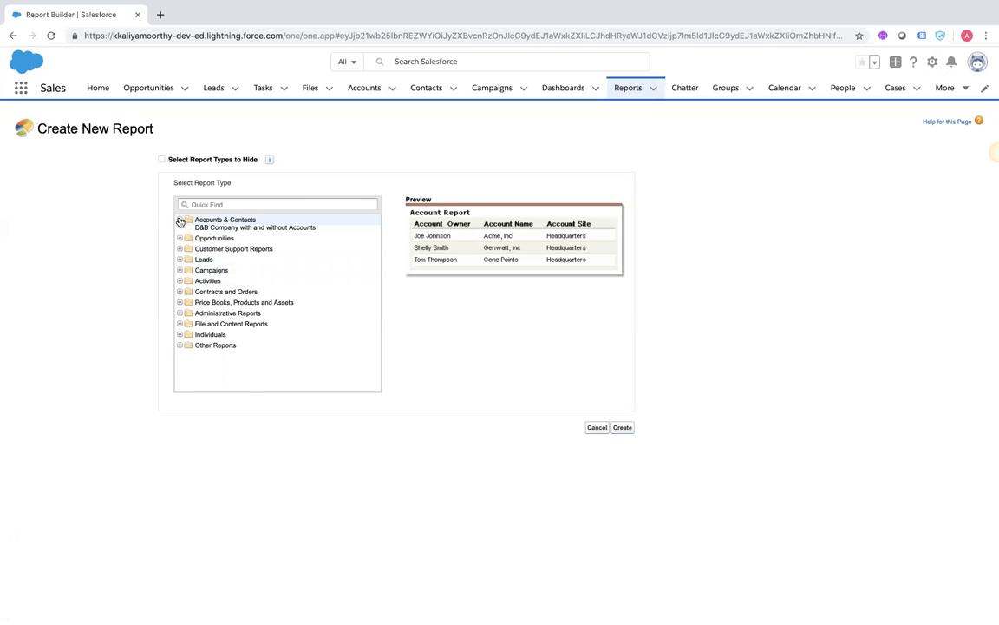
{"action": "left_click", "coordinate": [213, 241]}
{"action": "left_click", "coordinate": [624, 429]}
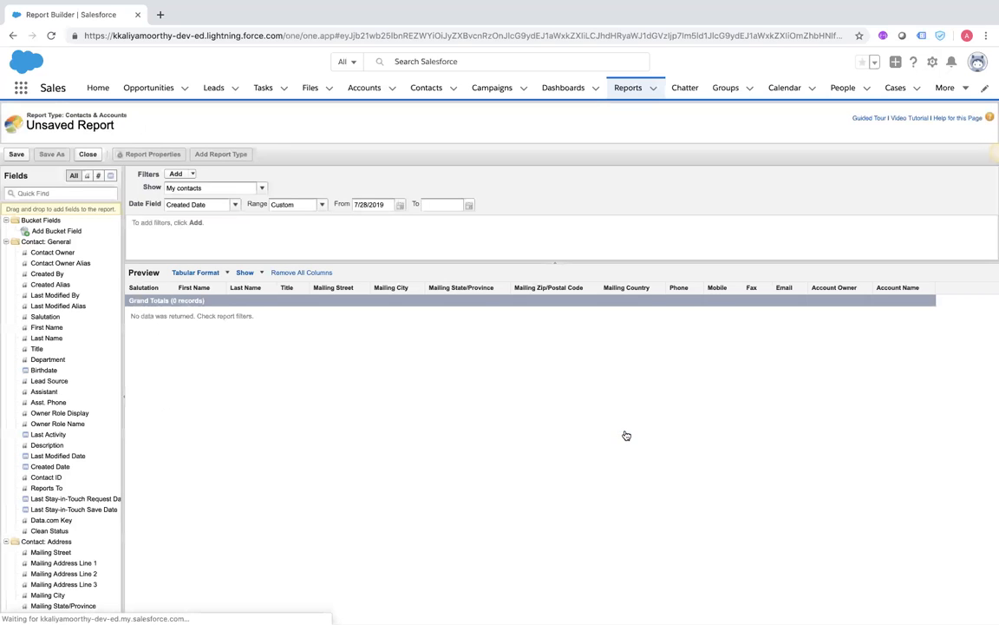
Make the new report Joined format and add an Opportunities block 2
{"action": "left_click", "coordinate": [229, 273]}
{"action": "left_click", "coordinate": [225, 339]}
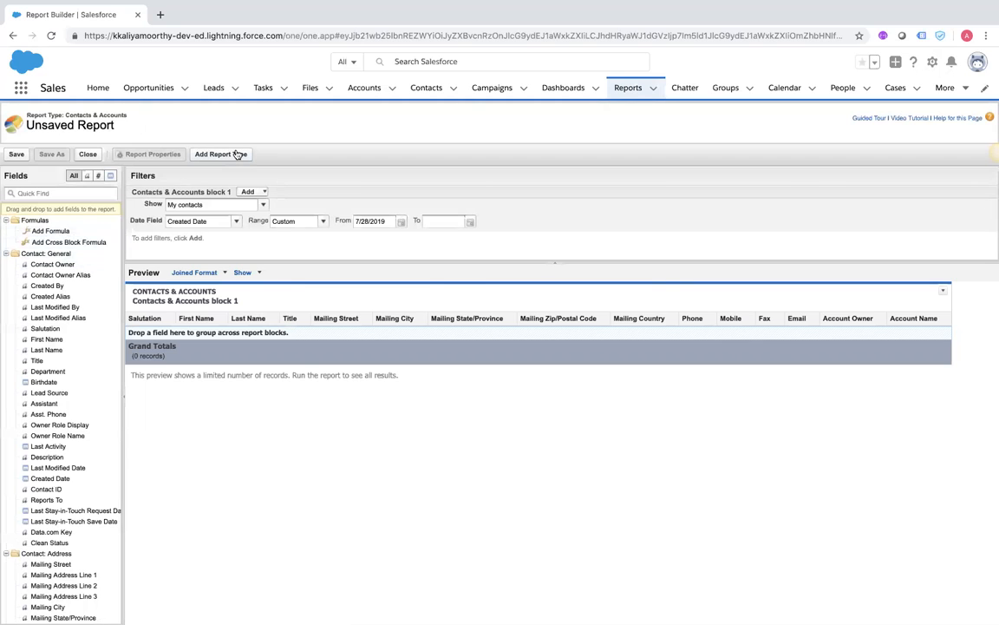
{"action": "left_click", "coordinate": [238, 155]}
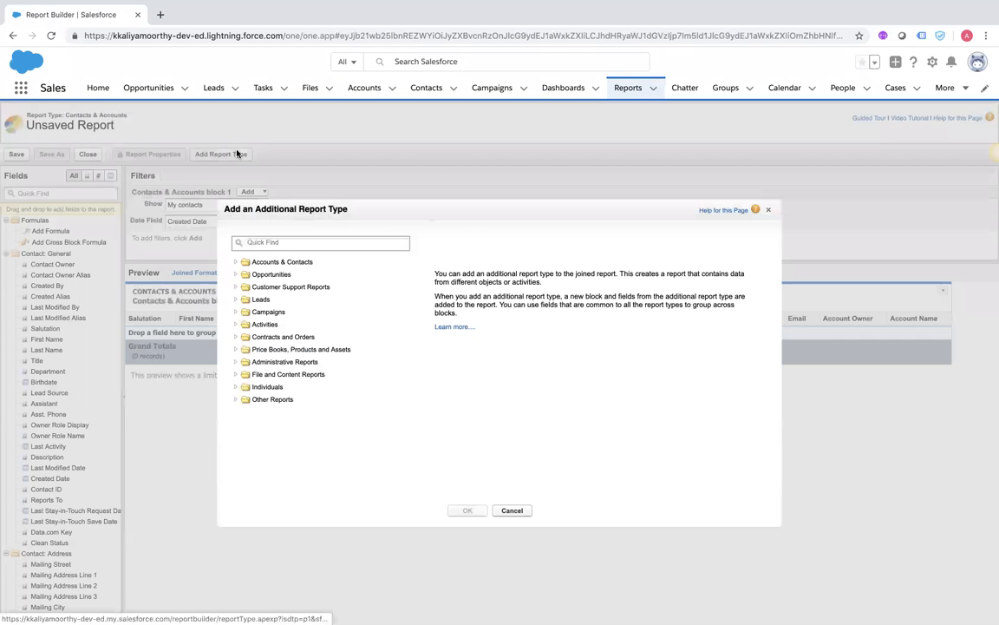
{"action": "left_click", "coordinate": [236, 275]}
{"action": "left_click", "coordinate": [265, 287]}
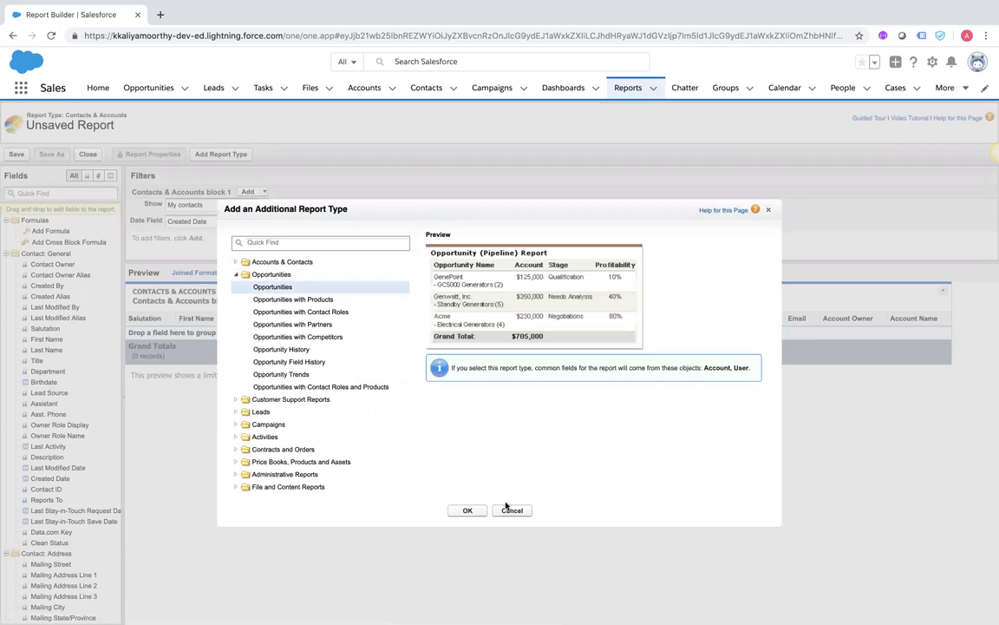
{"action": "left_click", "coordinate": [468, 510]}
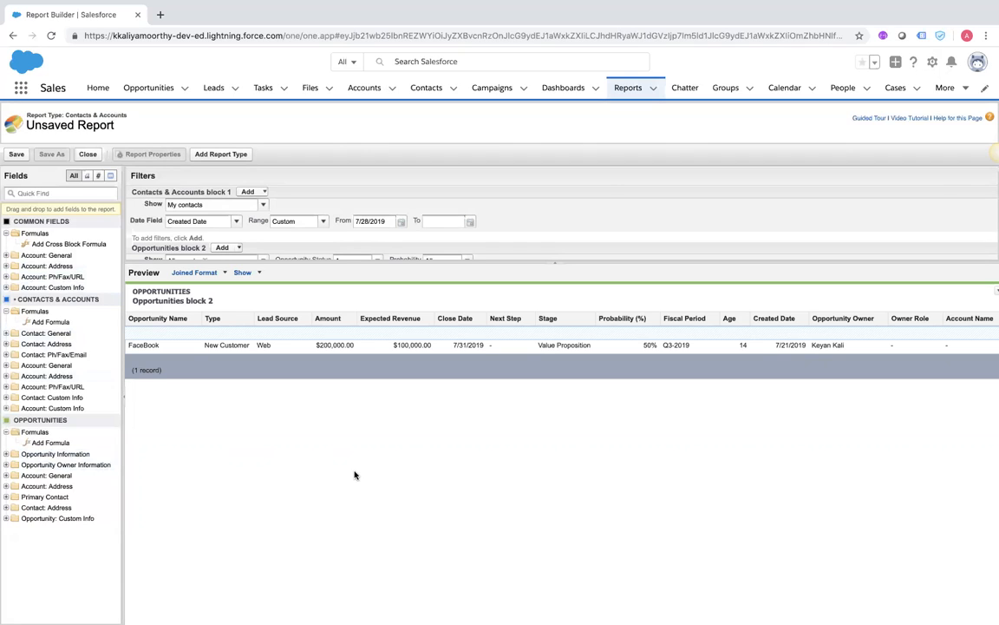
{"action": "scroll", "coordinate": [466, 220], "scroll_direction": "down", "scroll_amount": 2}
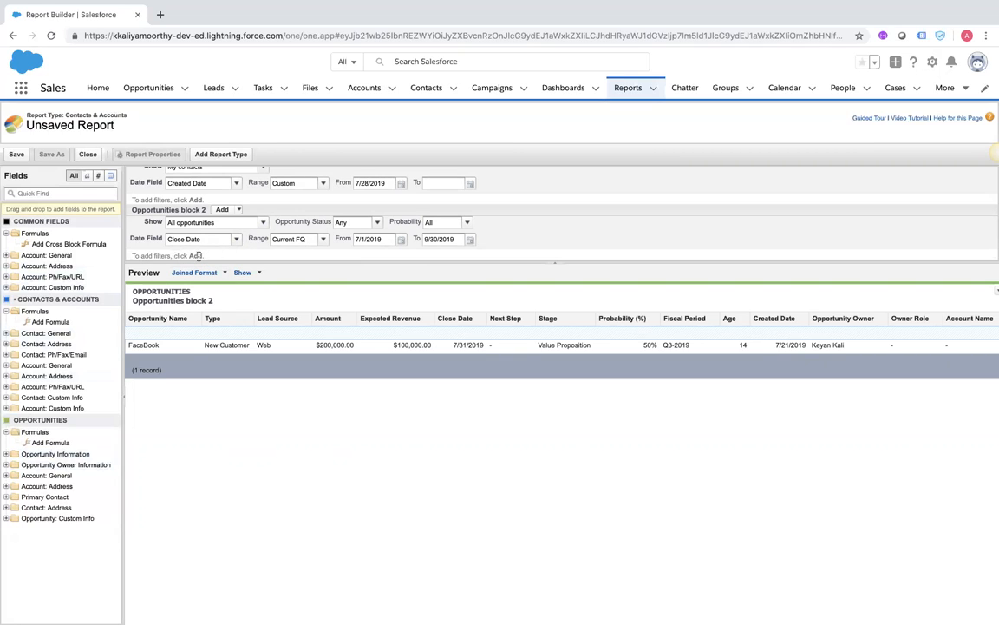
{"action": "scroll", "coordinate": [173, 256], "scroll_direction": "up", "scroll_amount": 2}
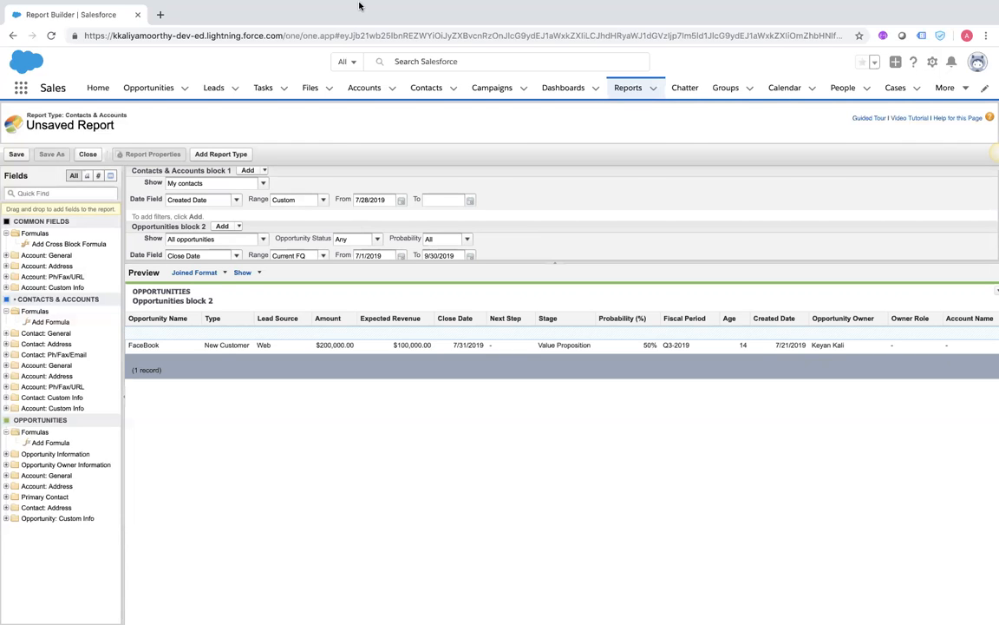
{"action": "mouse_move", "coordinate": [440, 4]}
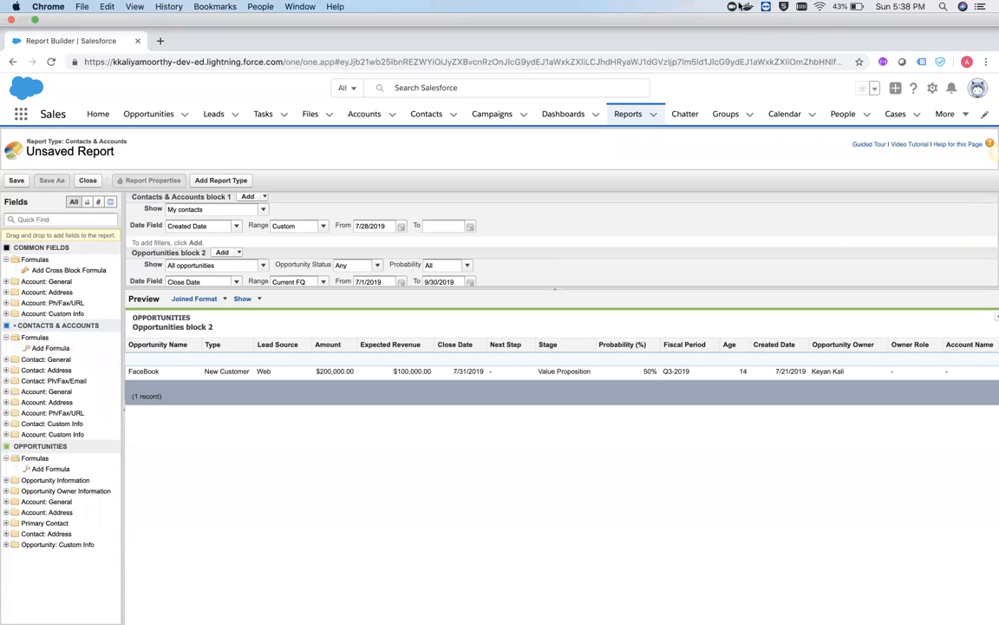